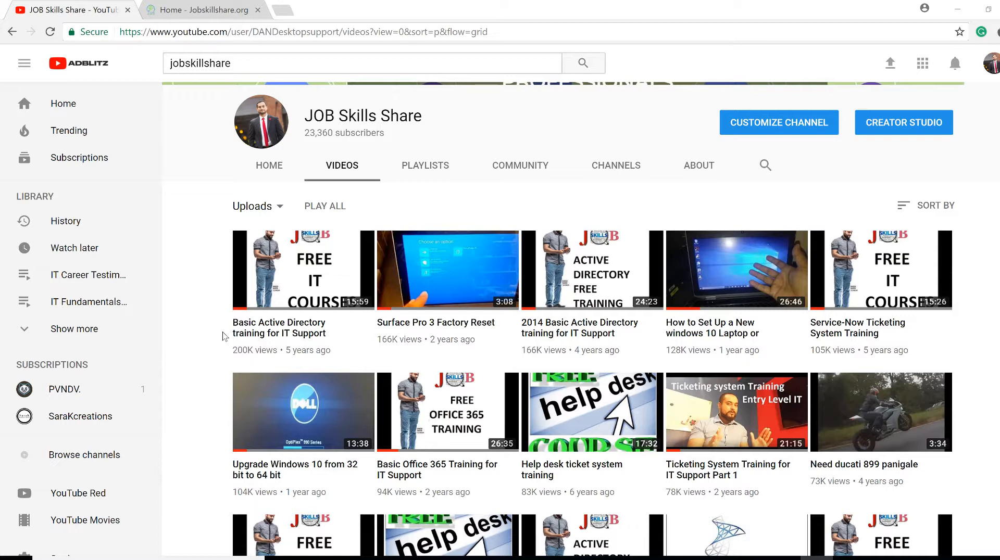
Switch to the 'Home - Jobskillshare.org' browser tab
{"action": "left_click", "coordinate": [236, 9]}
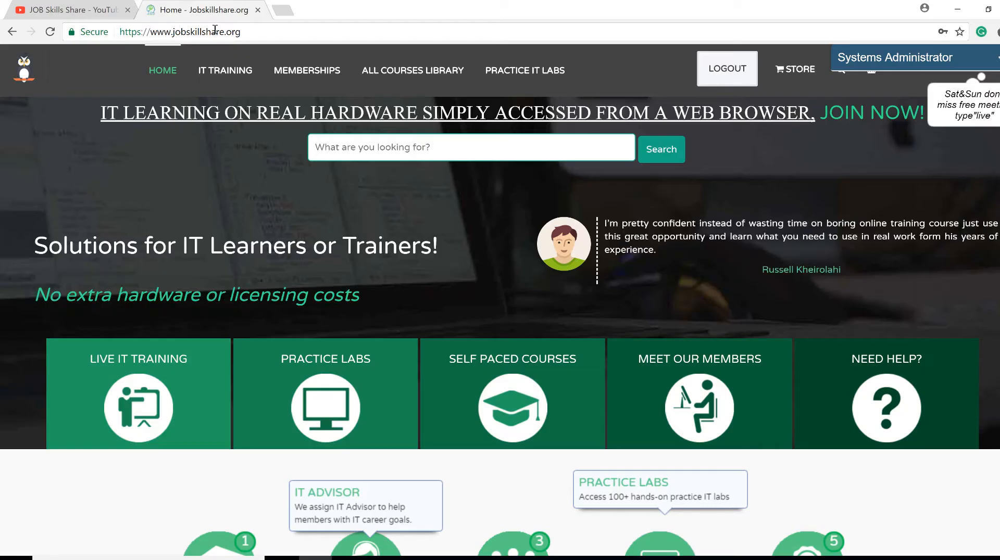
Scroll to Popular Self-Paced Courses, highlight the Active Directory course's 3888 count, then return to YouTube
{"action": "left_click", "coordinate": [214, 31]}
{"action": "scroll", "coordinate": [468, 342], "scroll_direction": "down", "scroll_amount": 9}
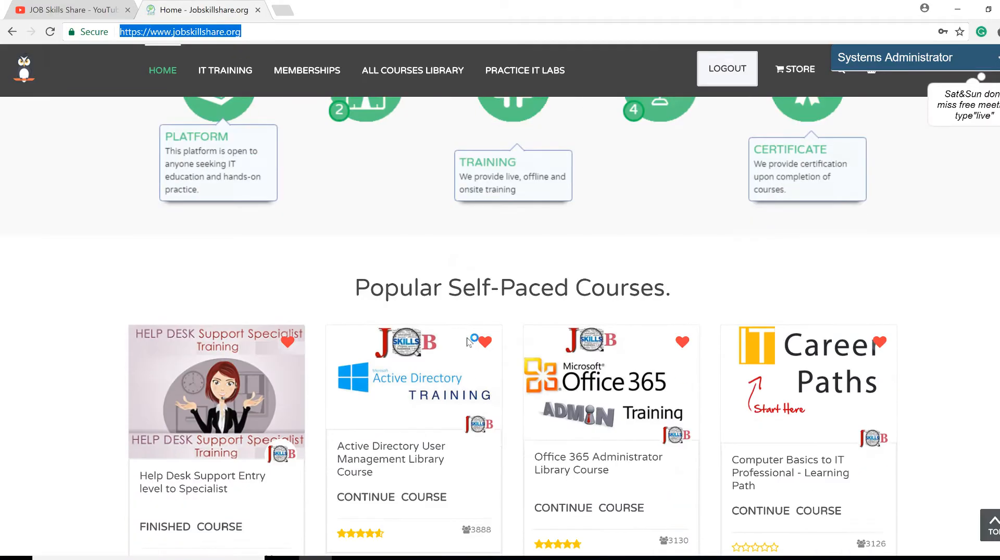
{"action": "scroll", "coordinate": [468, 342], "scroll_direction": "down", "scroll_amount": 2}
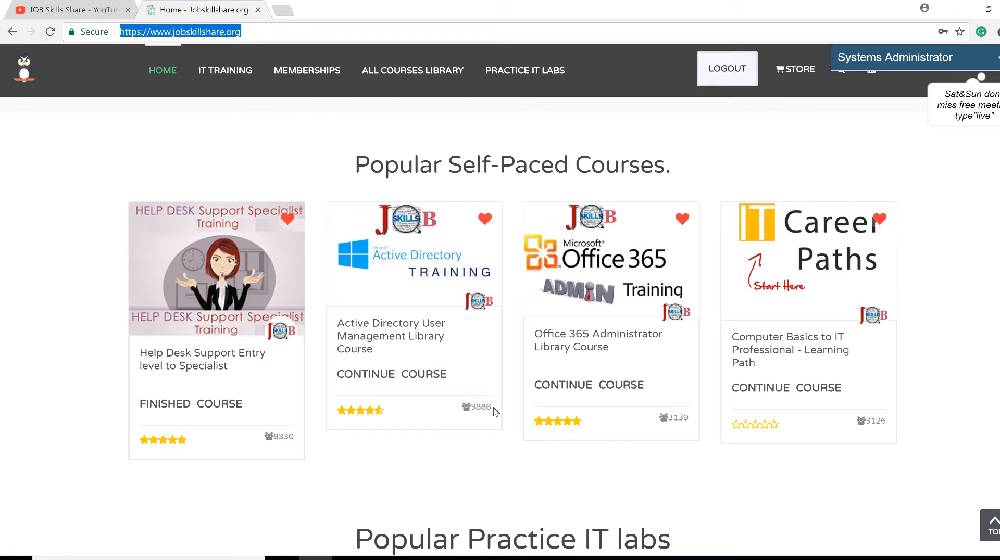
{"action": "left_click_drag", "start_coordinate": [508, 411], "coordinate": [471, 409]}
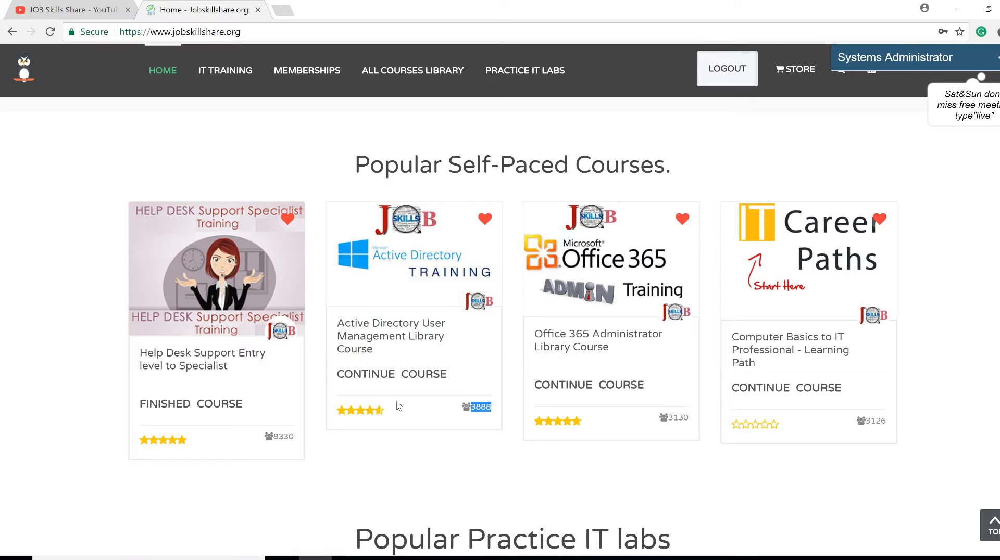
{"action": "left_click", "coordinate": [73, 10]}
Scroll through the JOB Skills Share channel uploads, selecting the jobskillshare search text
{"action": "scroll", "coordinate": [366, 271], "scroll_direction": "up", "scroll_amount": 3}
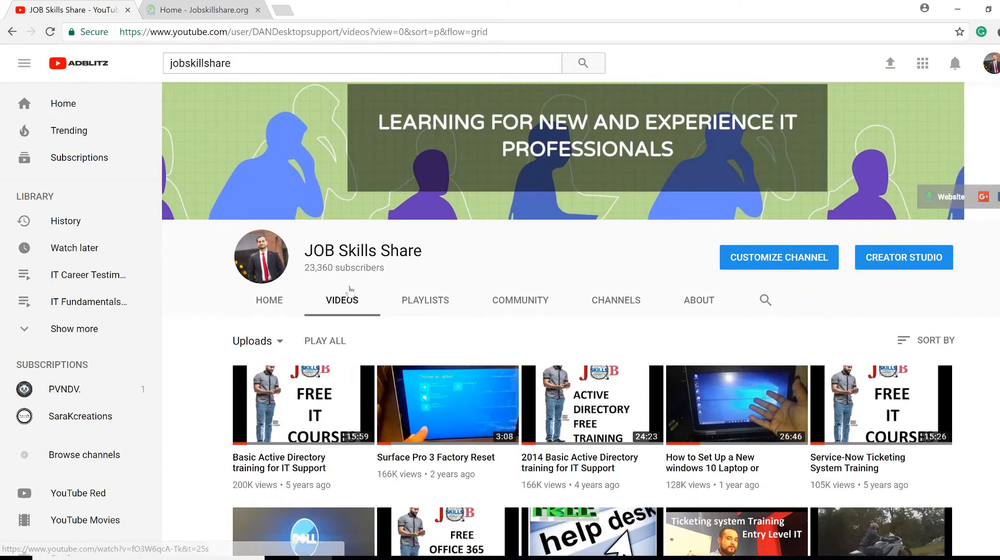
{"action": "left_click_drag", "start_coordinate": [232, 62], "coordinate": [167, 67]}
{"action": "scroll", "coordinate": [456, 375], "scroll_direction": "down", "scroll_amount": 3}
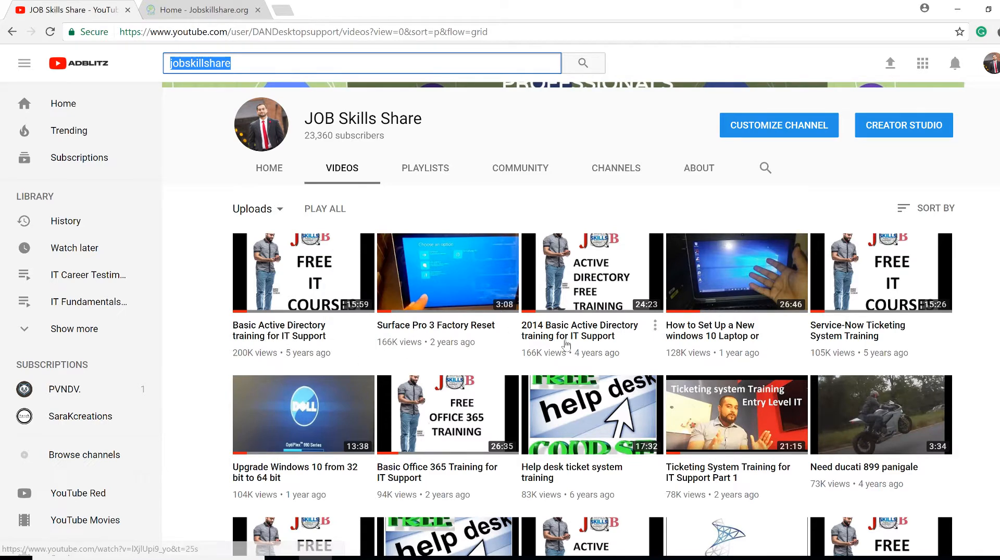
{"action": "scroll", "coordinate": [573, 359], "scroll_direction": "down", "scroll_amount": 3}
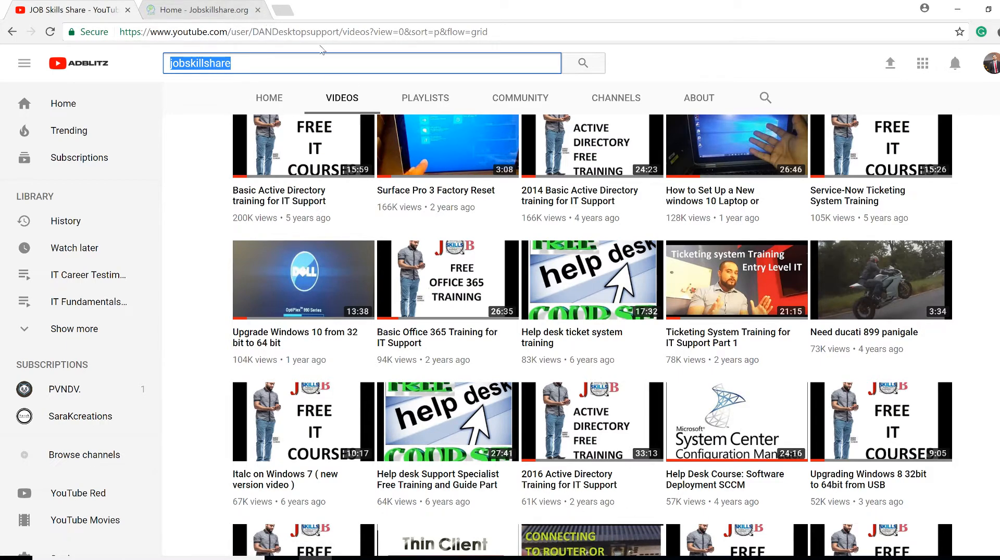
{"action": "scroll", "coordinate": [273, 99], "scroll_direction": "up", "scroll_amount": 2}
{"action": "scroll", "coordinate": [273, 99], "scroll_direction": "up", "scroll_amount": 4}
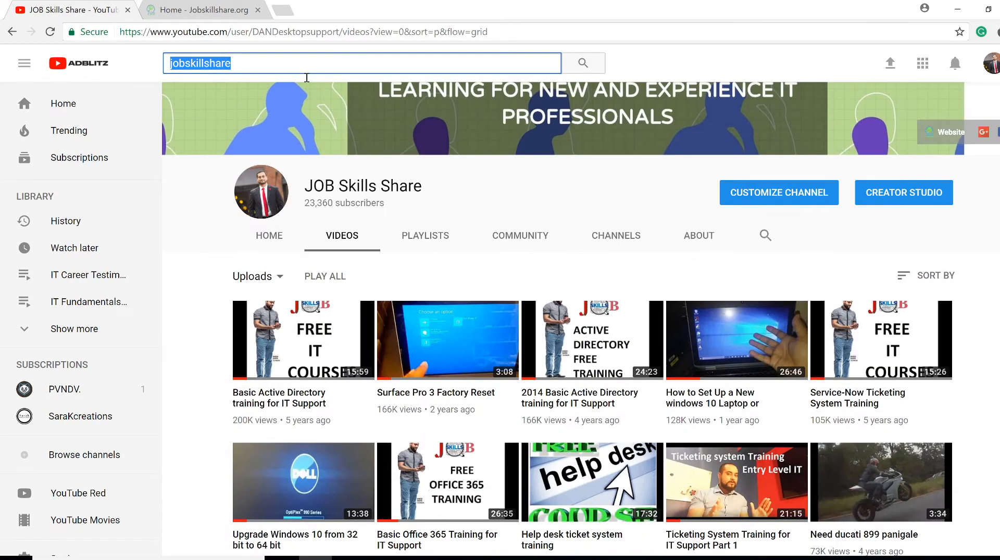
Open the Windows System About page from the Start button's Win+X menu
{"action": "left_click", "coordinate": [277, 68]}
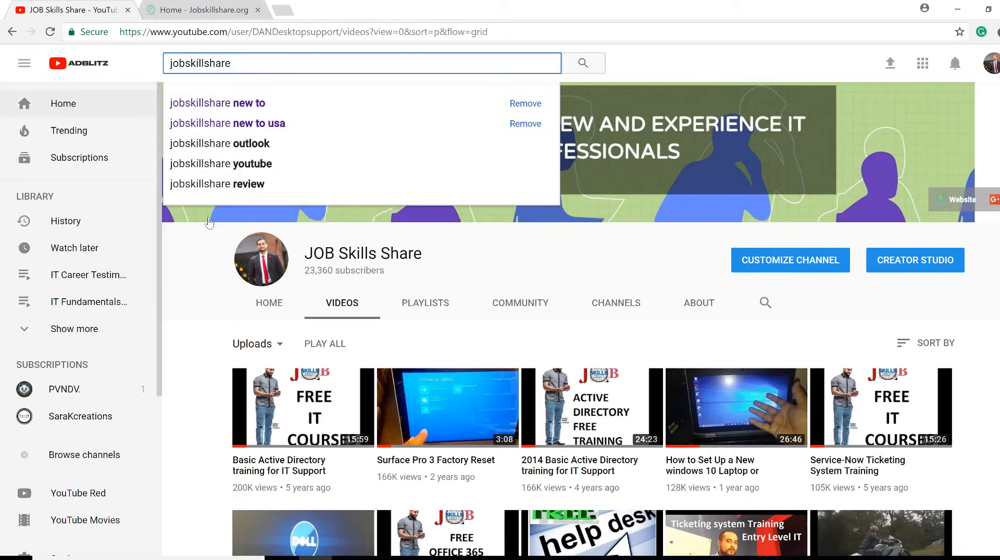
{"action": "right_click", "coordinate": [24, 558]}
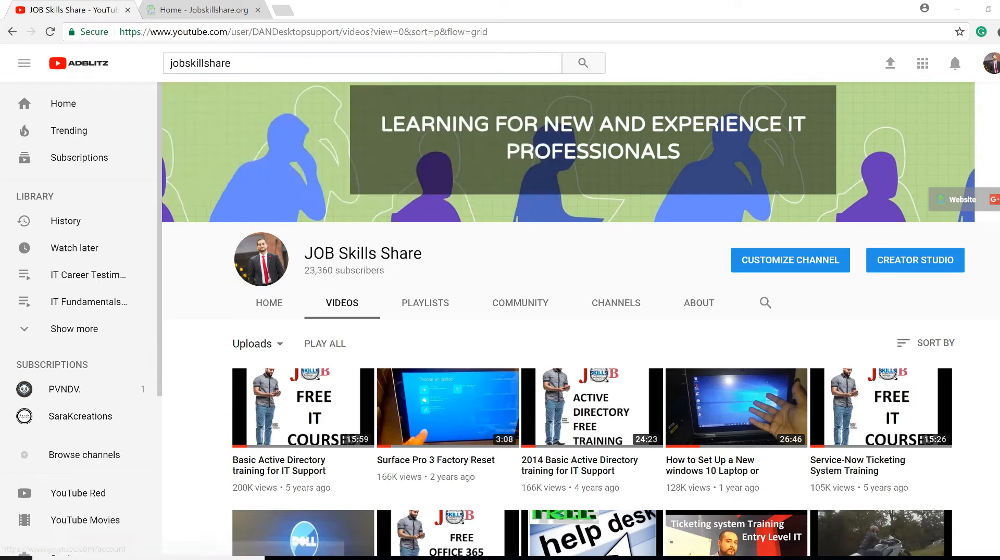
{"action": "left_click", "coordinate": [65, 254]}
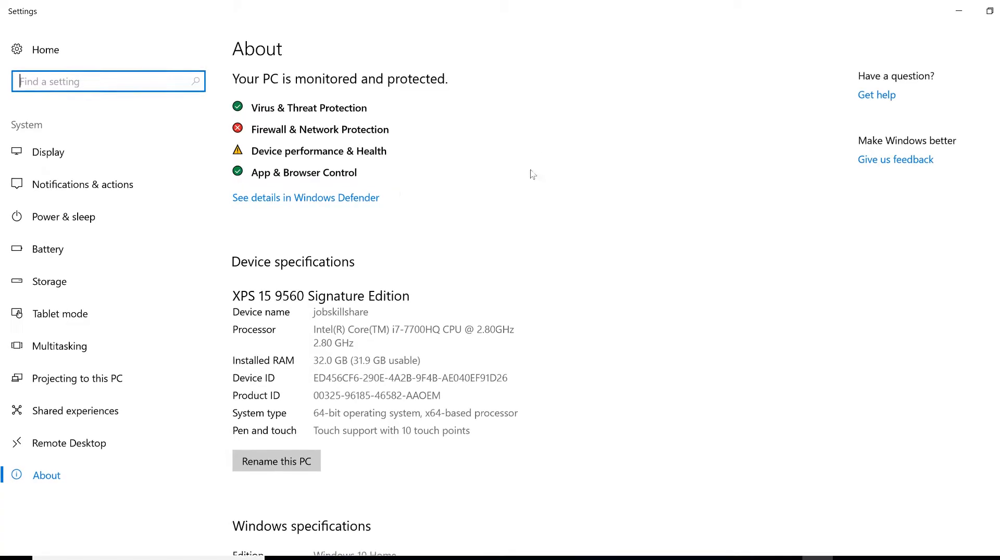
Minimize Settings after reviewing the XPS 15 9560's device specifications
{"action": "left_click", "coordinate": [959, 10]}
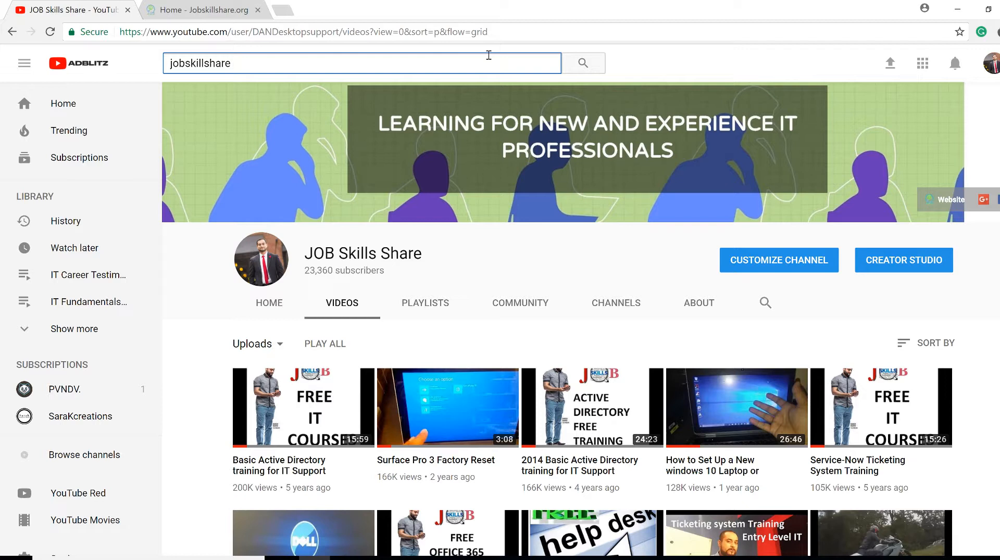
Search YouTube for 'jobskillshare virtualbox domain'
{"action": "type", "text": "virtu"}
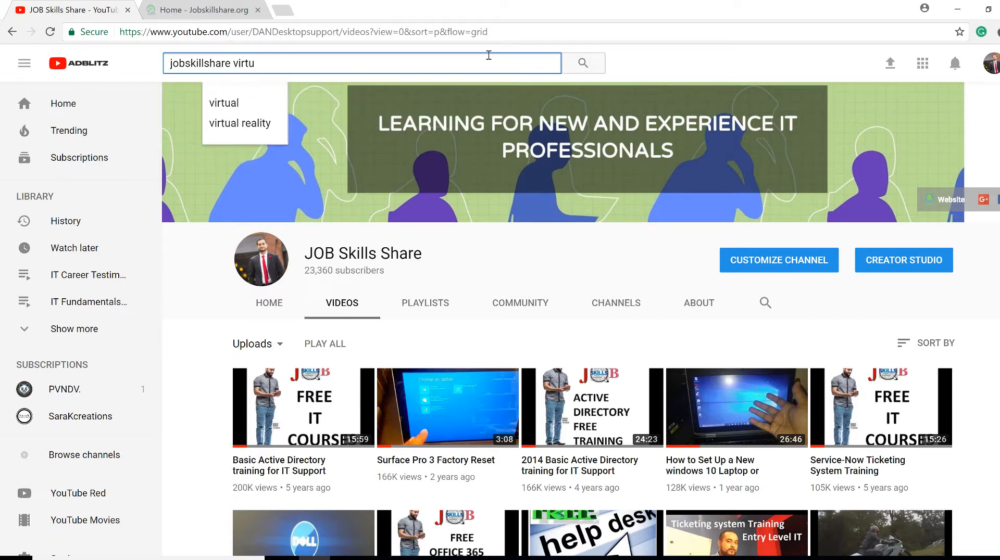
{"action": "type", "text": "albox domain"}
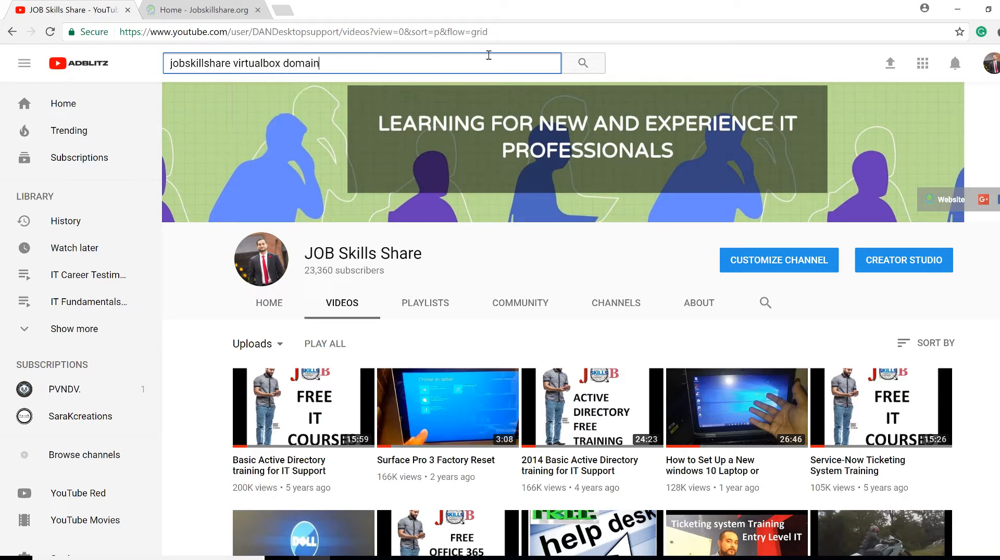
{"action": "key", "text": "Return"}
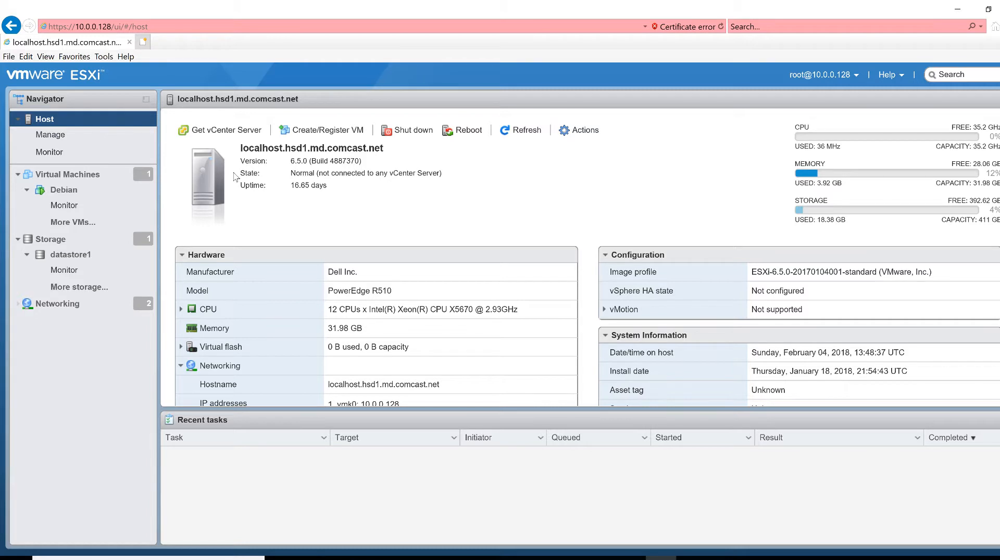
Highlight the host's 31.98 GB memory, server model and CPU details, select the host address, then bring up Windows search
{"action": "left_click_drag", "start_coordinate": [373, 333], "coordinate": [317, 330]}
{"action": "left_click", "coordinate": [397, 312]}
{"action": "left_click_drag", "start_coordinate": [517, 310], "coordinate": [327, 295]}
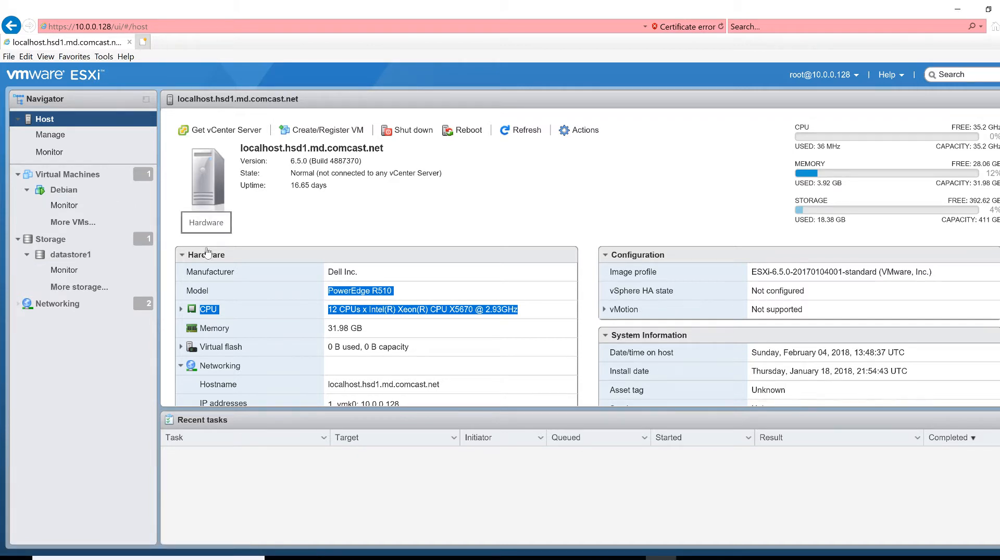
{"action": "left_click", "coordinate": [328, 230]}
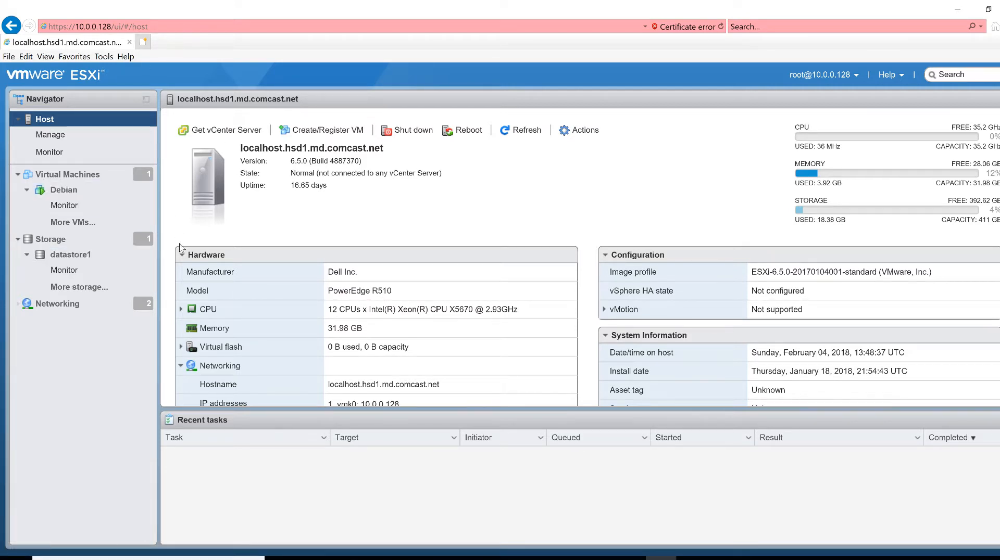
{"action": "left_click", "coordinate": [129, 30]}
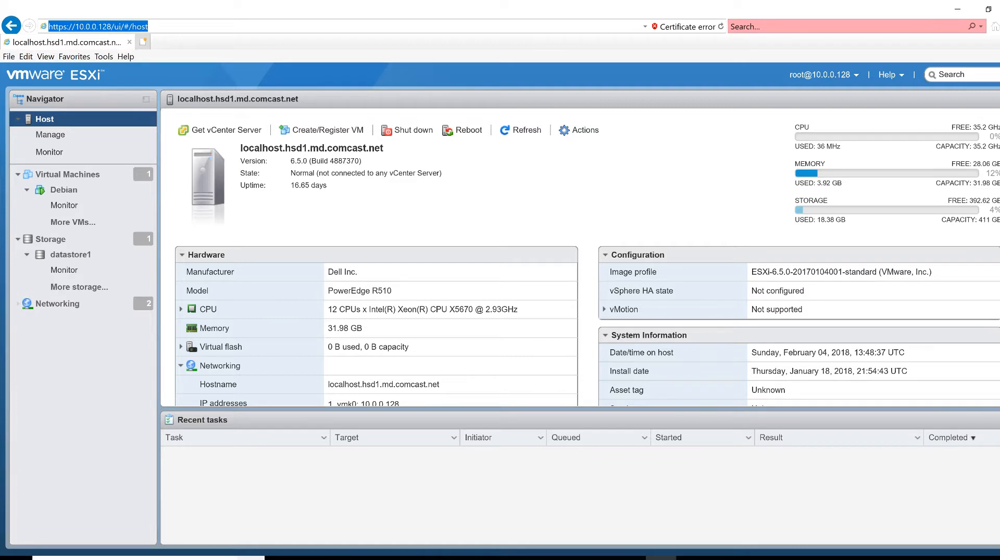
{"action": "key", "text": "super"}
Launch Paint and draw the rough OS rectangle on a blank canvas
{"action": "type", "text": "paint"}
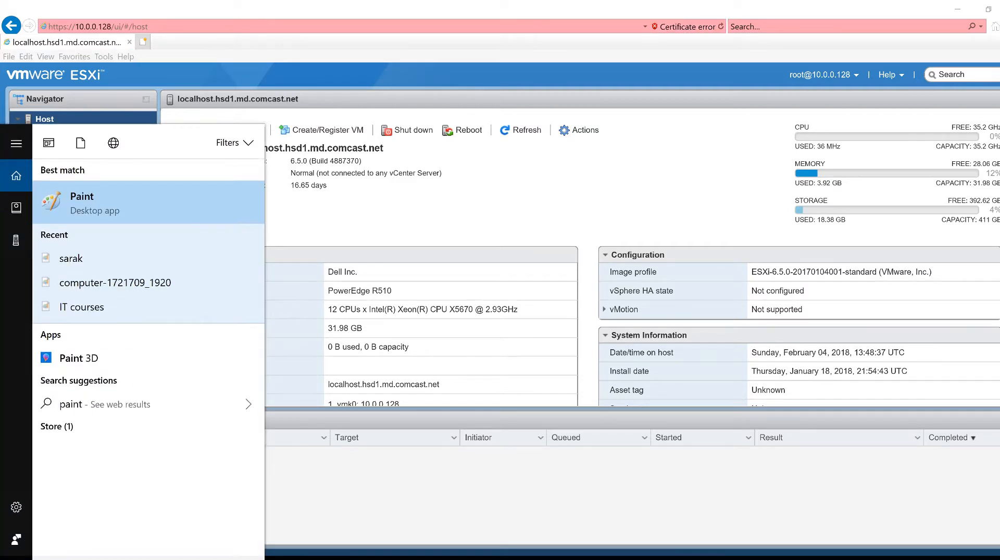
{"action": "left_click", "coordinate": [208, 187]}
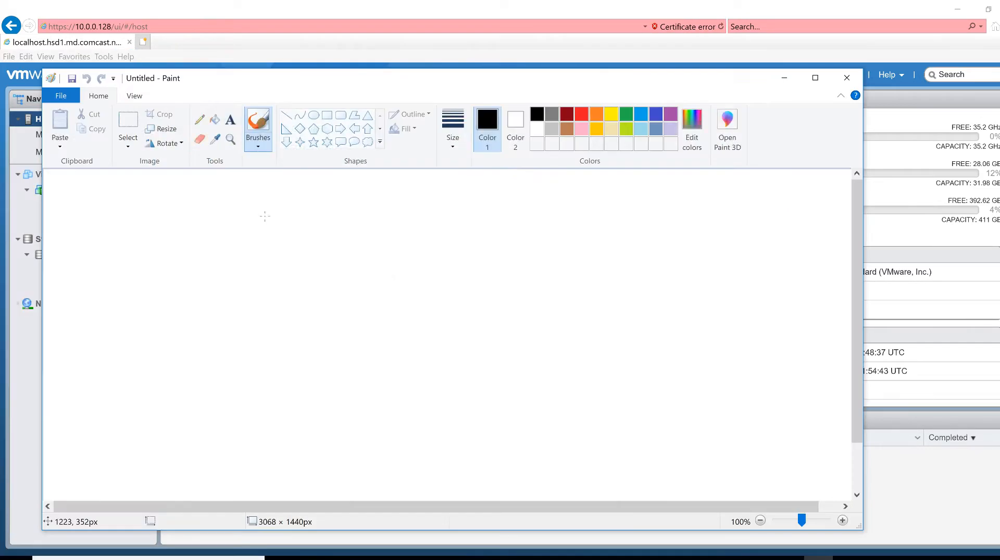
{"action": "left_click_drag", "start_coordinate": [267, 283], "coordinate": [276, 325]}
{"action": "mouse_move", "coordinate": [265, 282]}
{"action": "left_mouse_down"}
{"action": "mouse_move", "coordinate": [425, 283]}
{"action": "mouse_move", "coordinate": [300, 362]}
{"action": "mouse_move", "coordinate": [266, 297]}
{"action": "mouse_move", "coordinate": [284, 354]}
{"action": "mouse_move", "coordinate": [346, 365]}
{"action": "left_mouse_up"}
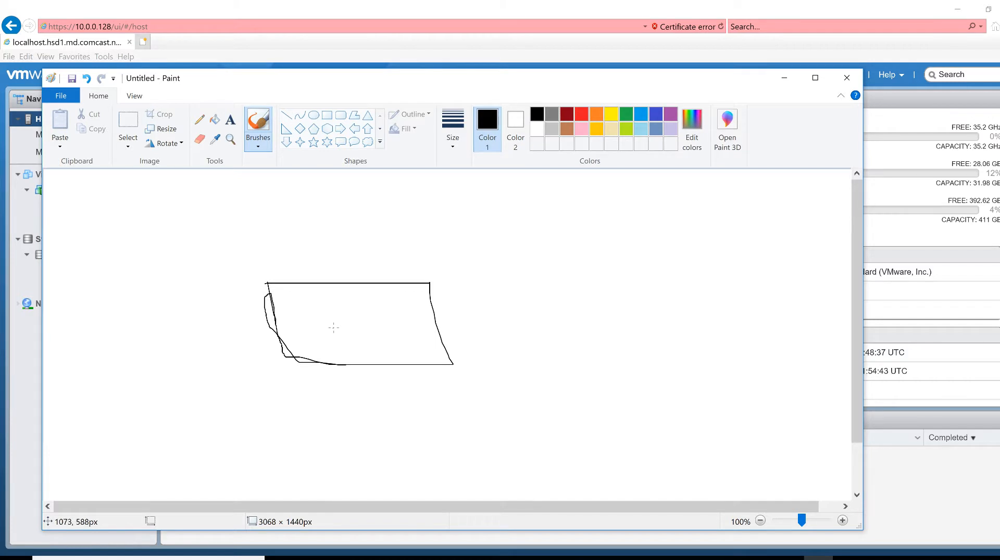
{"action": "mouse_move", "coordinate": [306, 297]}
{"action": "left_mouse_down"}
{"action": "mouse_move", "coordinate": [309, 316]}
{"action": "mouse_move", "coordinate": [321, 305]}
{"action": "mouse_move", "coordinate": [337, 340]}
{"action": "mouse_move", "coordinate": [374, 308]}
{"action": "left_mouse_up"}
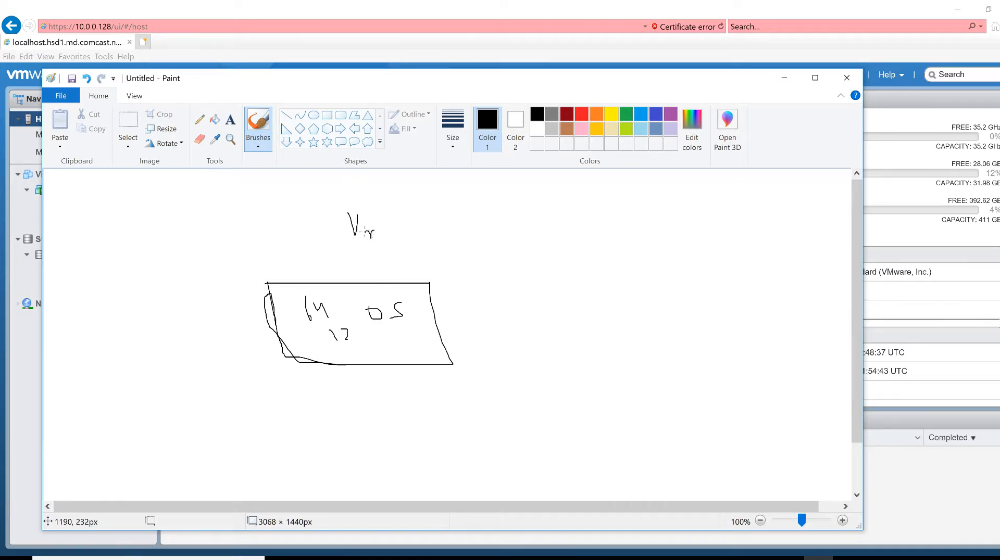
Sketch the Vm circle with an arrow to ISO and a usb arrow into the rectangle, then lower the window
{"action": "mouse_move", "coordinate": [327, 222]}
{"action": "left_mouse_down"}
{"action": "mouse_move", "coordinate": [372, 200]}
{"action": "mouse_move", "coordinate": [316, 210]}
{"action": "left_mouse_up"}
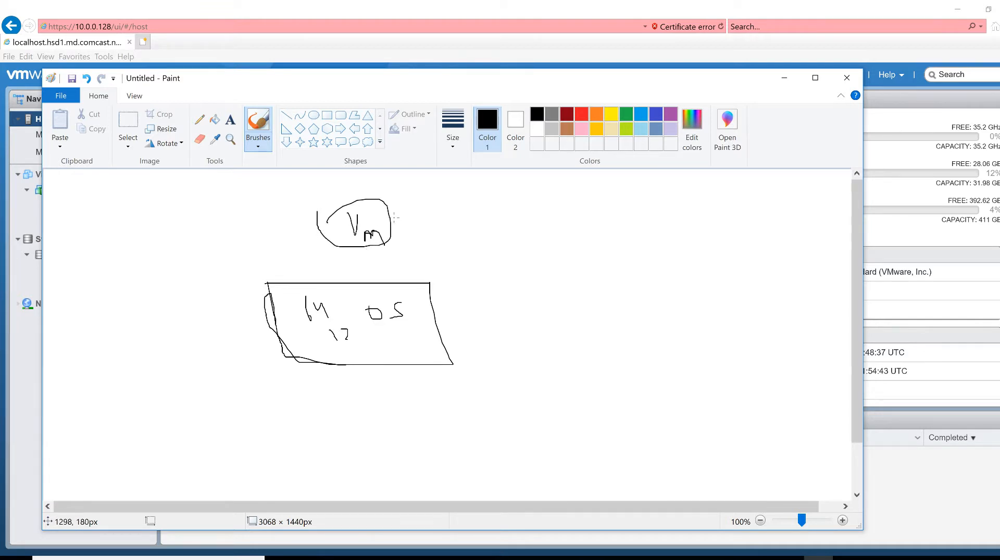
{"action": "mouse_move", "coordinate": [390, 218]}
{"action": "left_mouse_down"}
{"action": "mouse_move", "coordinate": [534, 241]}
{"action": "mouse_move", "coordinate": [454, 211]}
{"action": "left_mouse_up"}
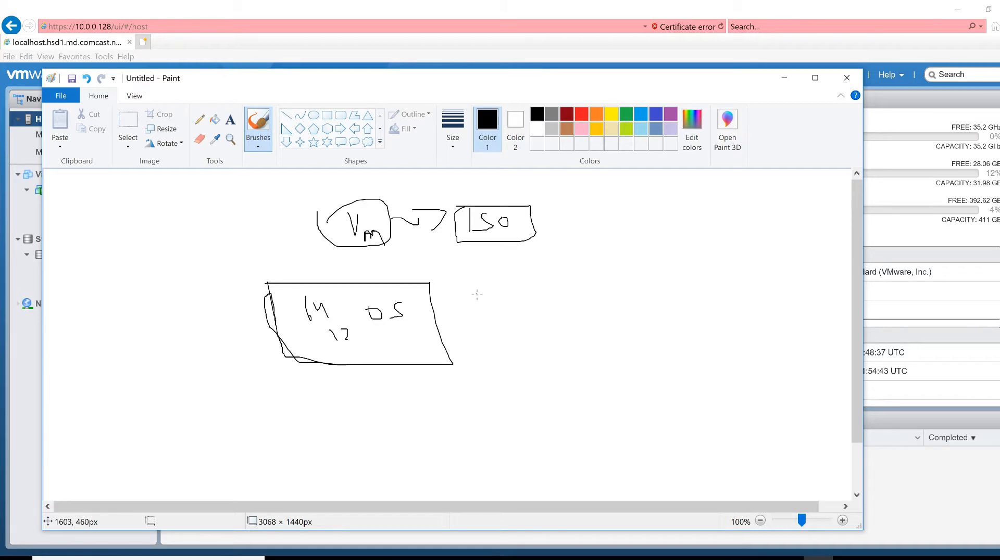
{"action": "left_click_drag", "start_coordinate": [503, 281], "coordinate": [531, 263]}
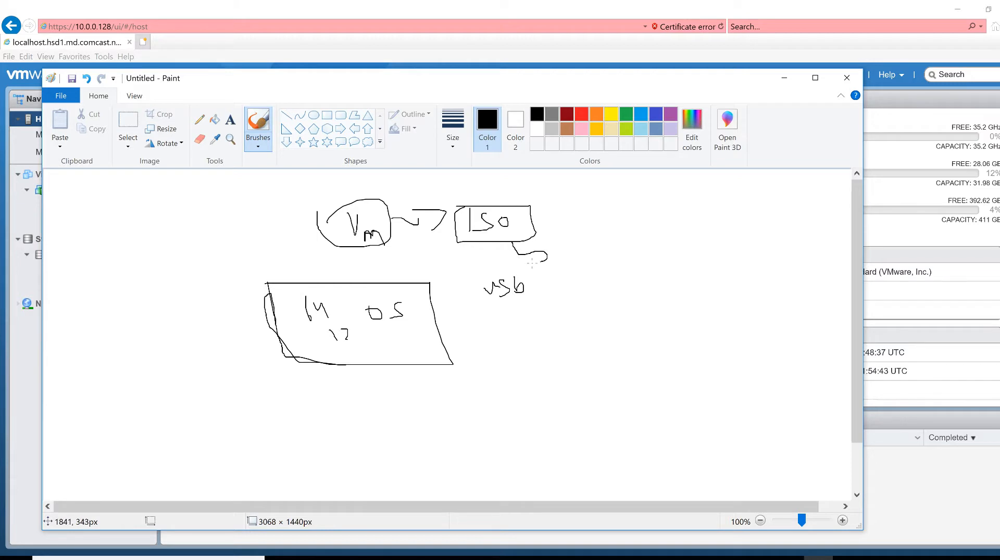
{"action": "left_click_drag", "start_coordinate": [494, 292], "coordinate": [445, 305]}
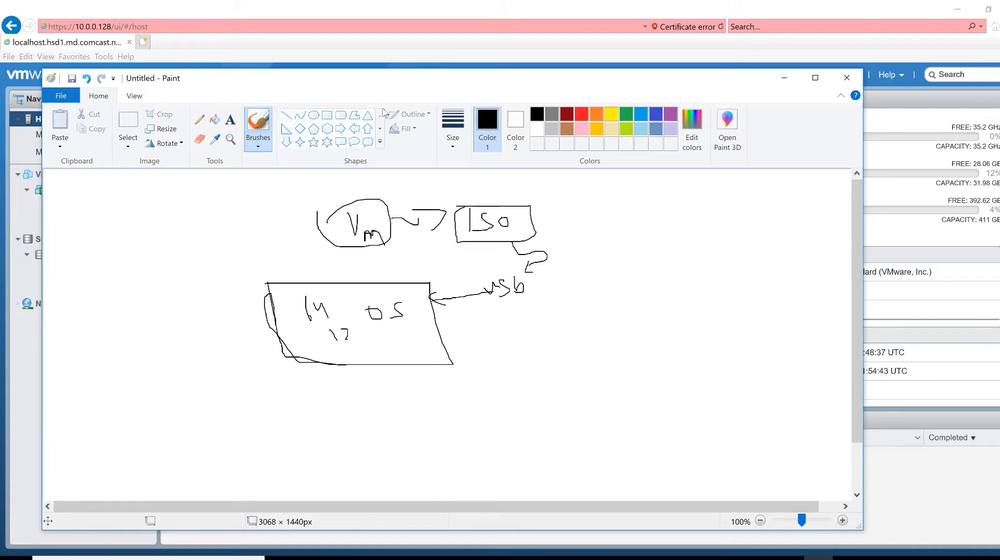
{"action": "left_click_drag", "start_coordinate": [357, 78], "coordinate": [365, 138]}
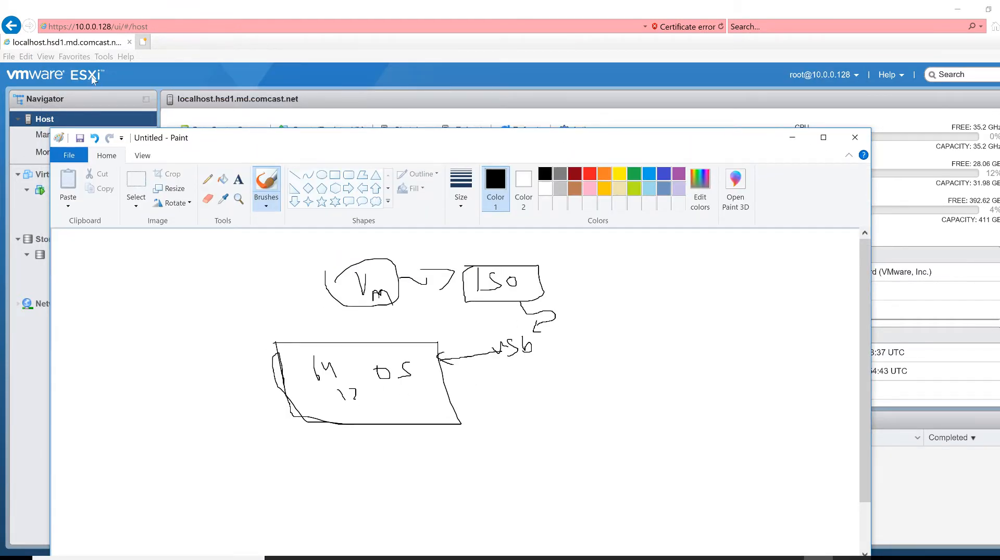
Minimize Paint to reveal the PowerEdge R510 host summary page
{"action": "left_click", "coordinate": [792, 139]}
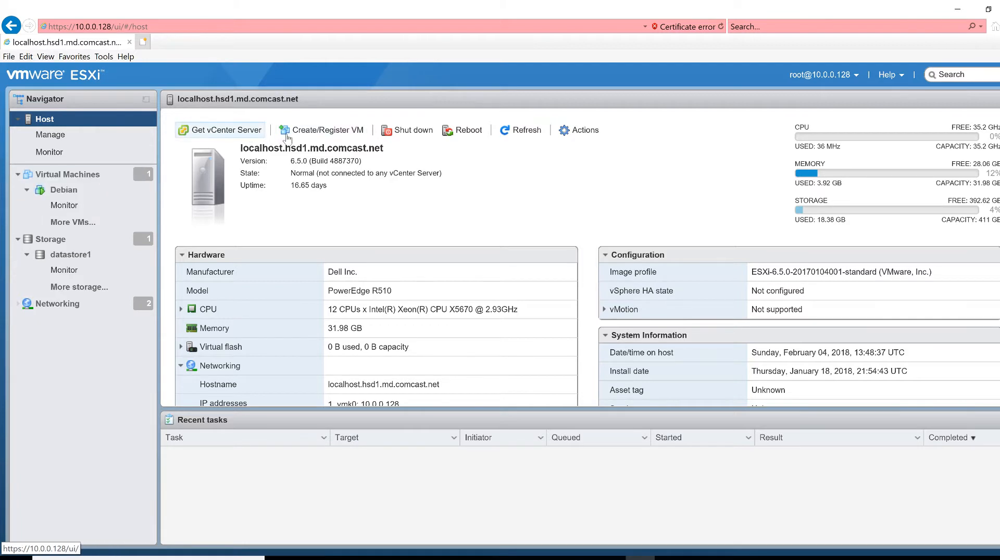
Browse datastore1's ISO images, check the 6.49 GB Windows Server 14393 ISO, then return to Host
{"action": "left_click", "coordinate": [90, 261]}
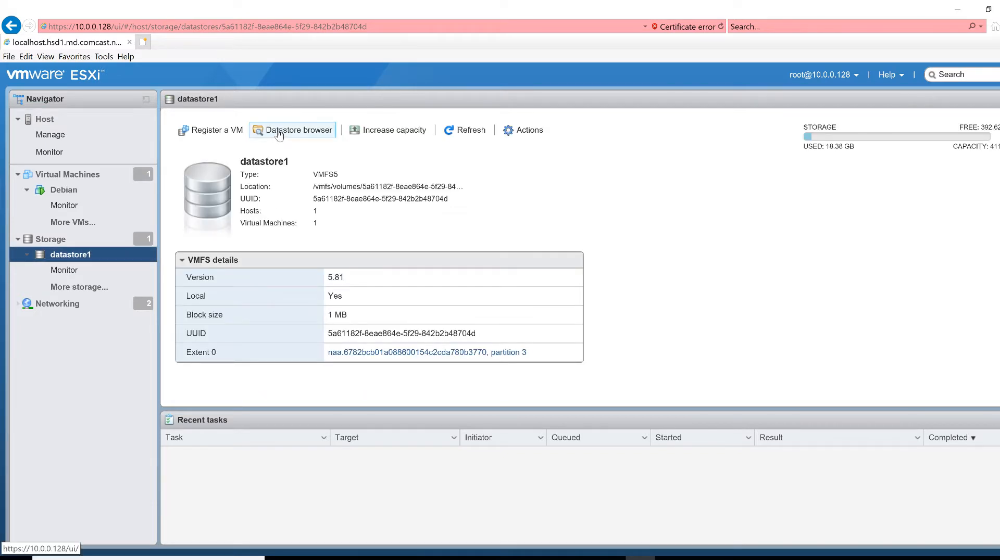
{"action": "left_click", "coordinate": [278, 133]}
{"action": "left_click", "coordinate": [385, 274]}
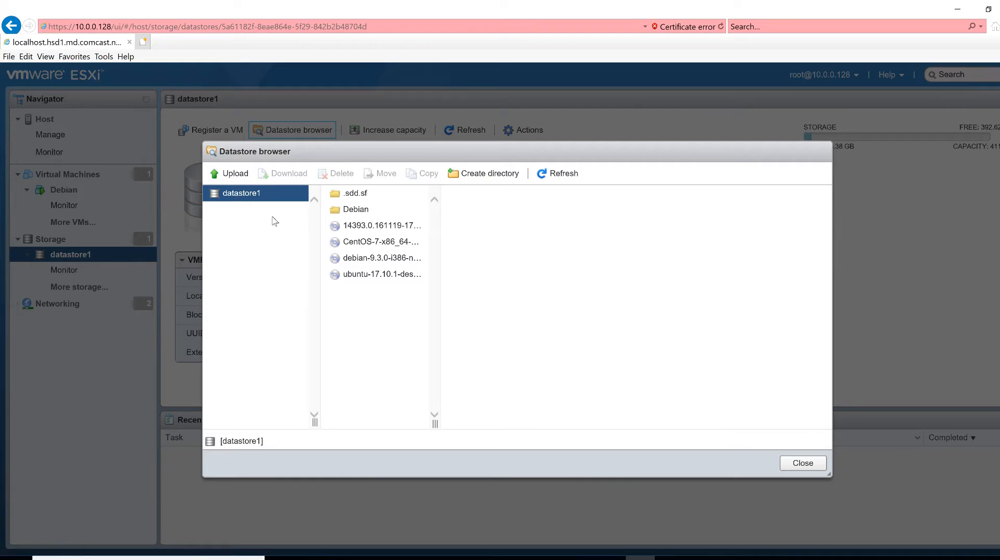
{"action": "left_click", "coordinate": [383, 226]}
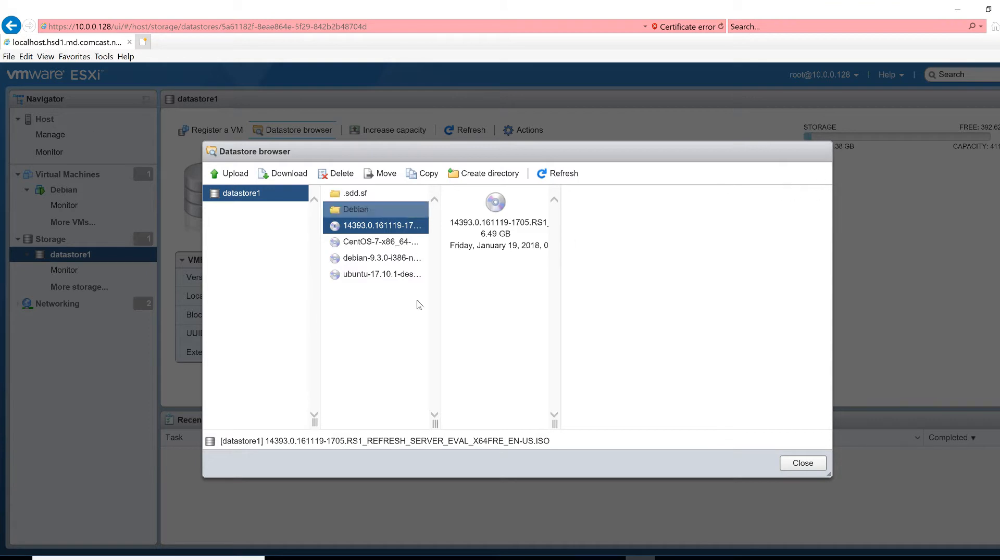
{"action": "left_click", "coordinate": [801, 462]}
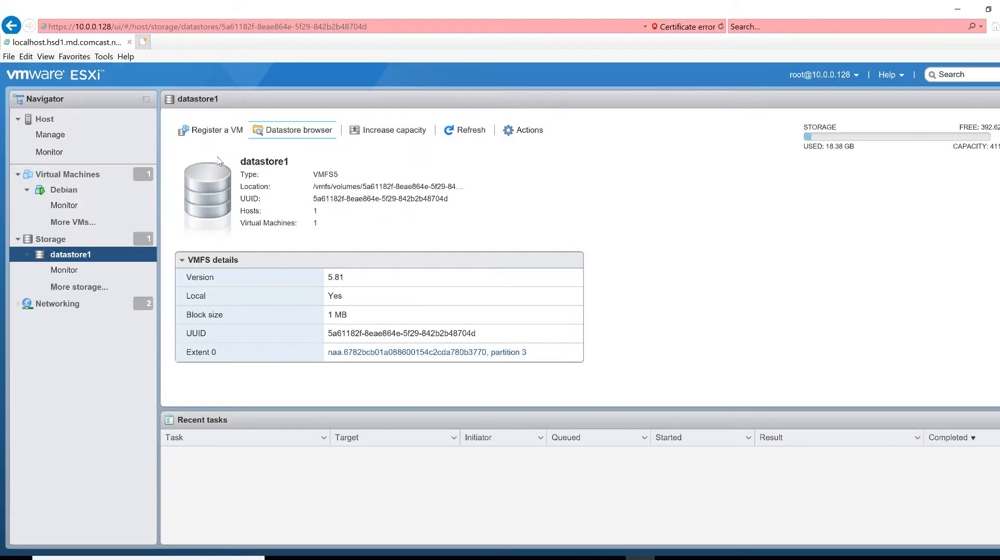
{"action": "left_click", "coordinate": [42, 118]}
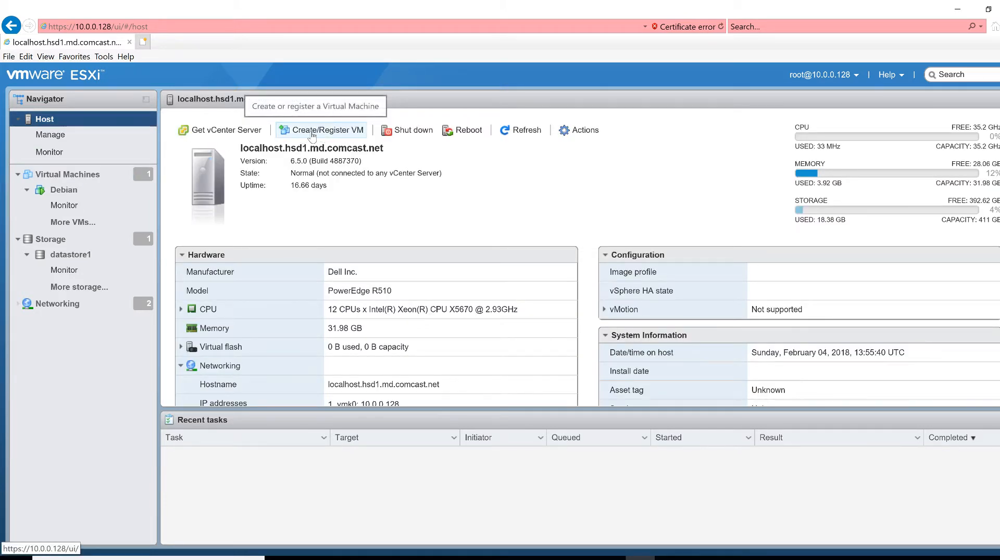
Start a new virtual machine named DC with ESXi 6.5 compatibility
{"action": "left_click", "coordinate": [291, 133]}
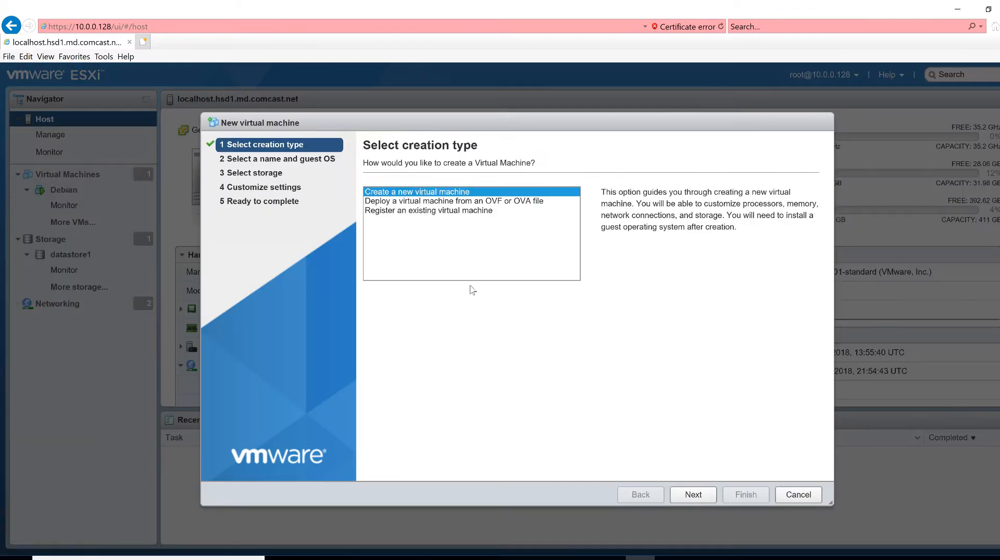
{"action": "left_click", "coordinate": [711, 500]}
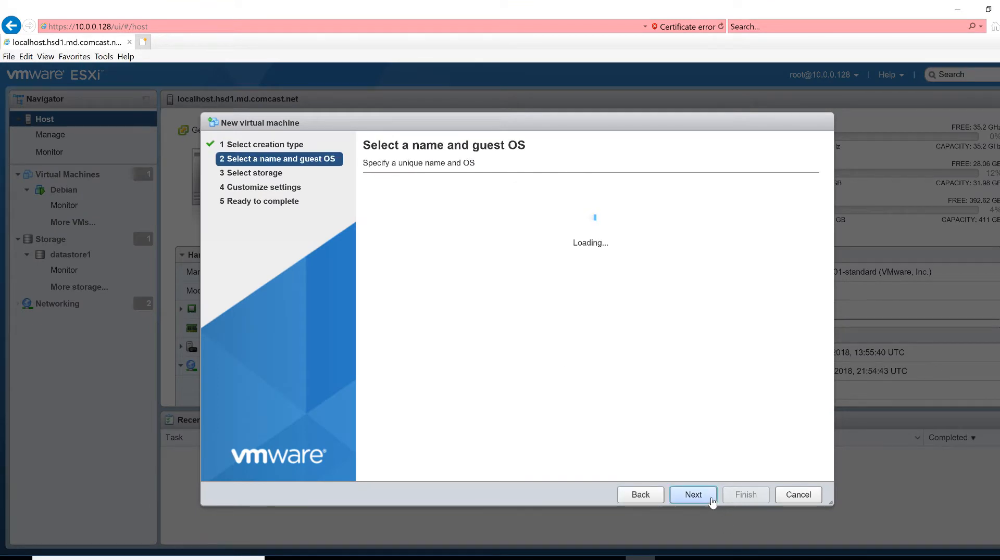
{"action": "left_click", "coordinate": [482, 210]}
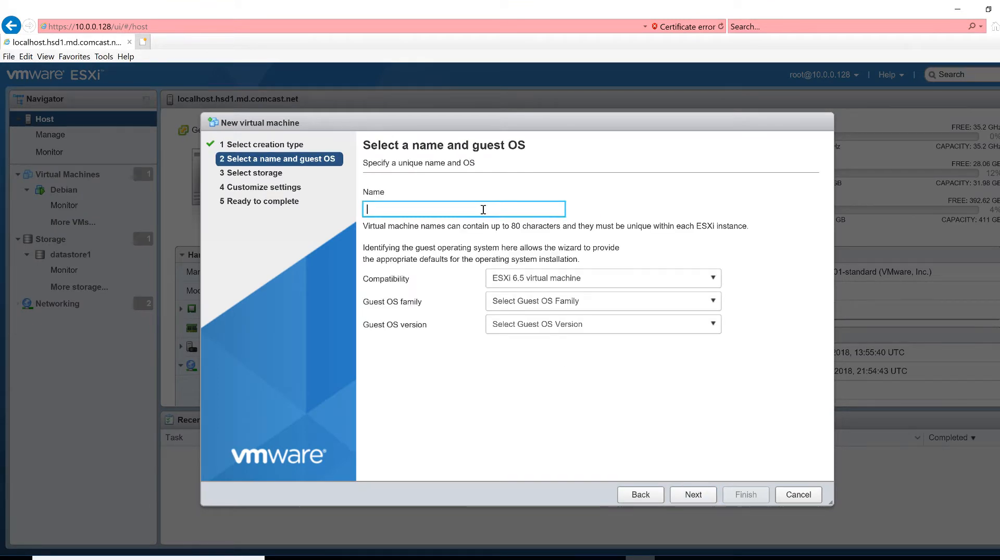
{"action": "type", "text": "DC"}
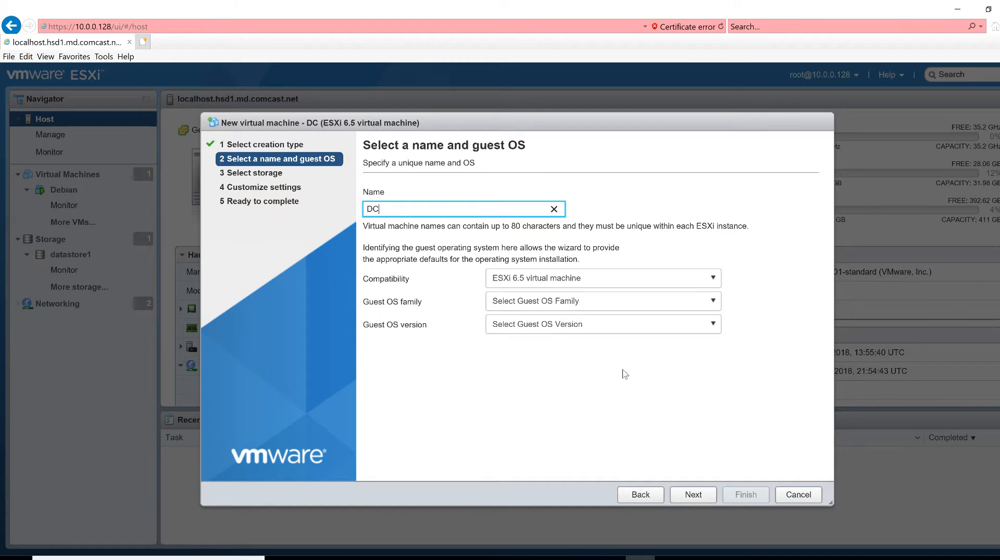
{"action": "left_click", "coordinate": [593, 281]}
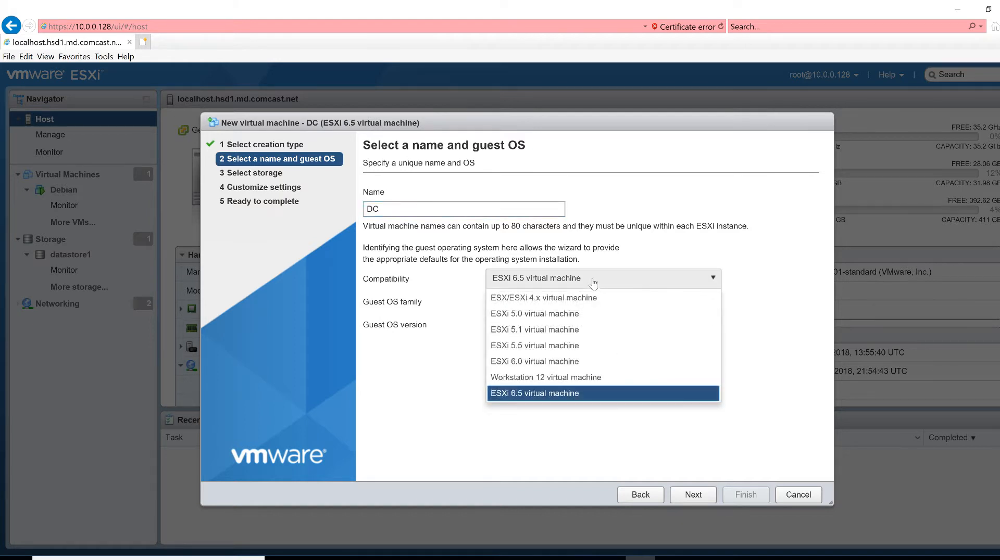
{"action": "left_click", "coordinate": [455, 326]}
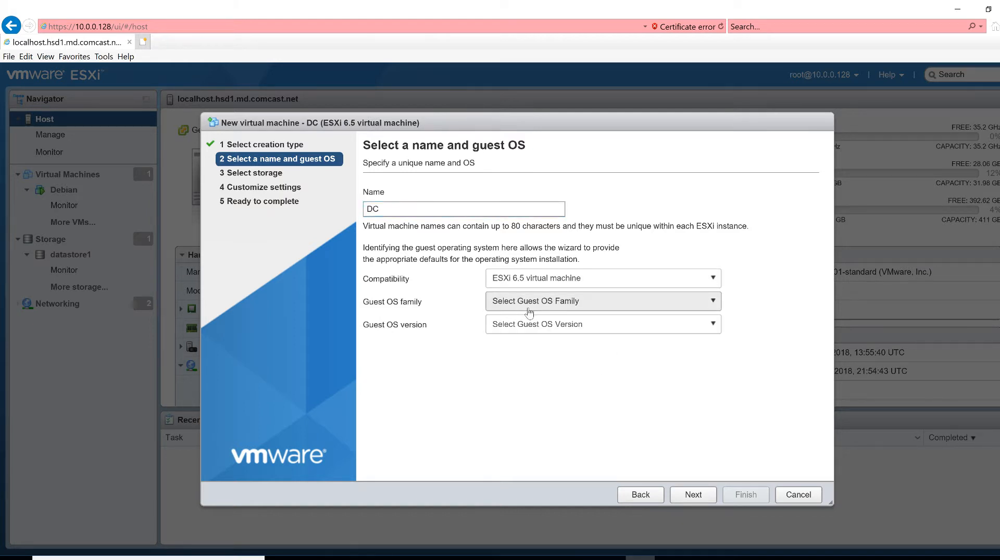
Set the guest OS to Windows, Windows Server 2016 (64-bit), and continue to storage selection
{"action": "left_click", "coordinate": [529, 312]}
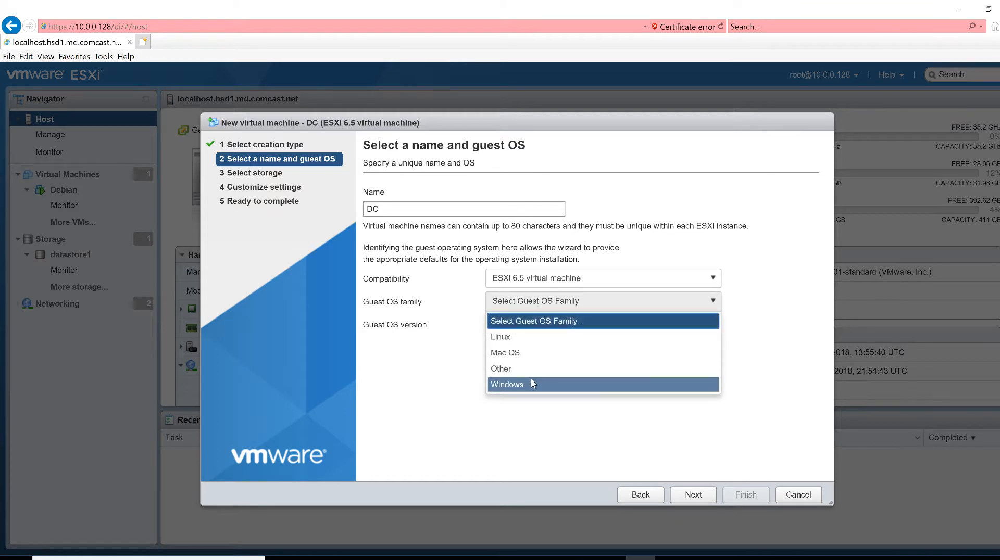
{"action": "left_click", "coordinate": [531, 379]}
{"action": "left_click", "coordinate": [537, 327]}
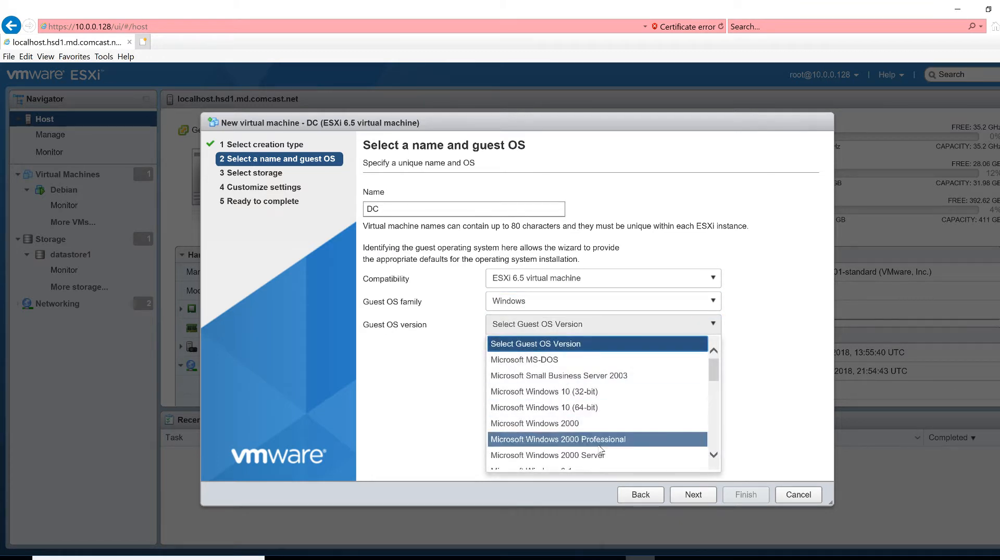
{"action": "scroll", "coordinate": [600, 449], "scroll_direction": "down", "scroll_amount": 2}
{"action": "scroll", "coordinate": [600, 449], "scroll_direction": "down", "scroll_amount": 5}
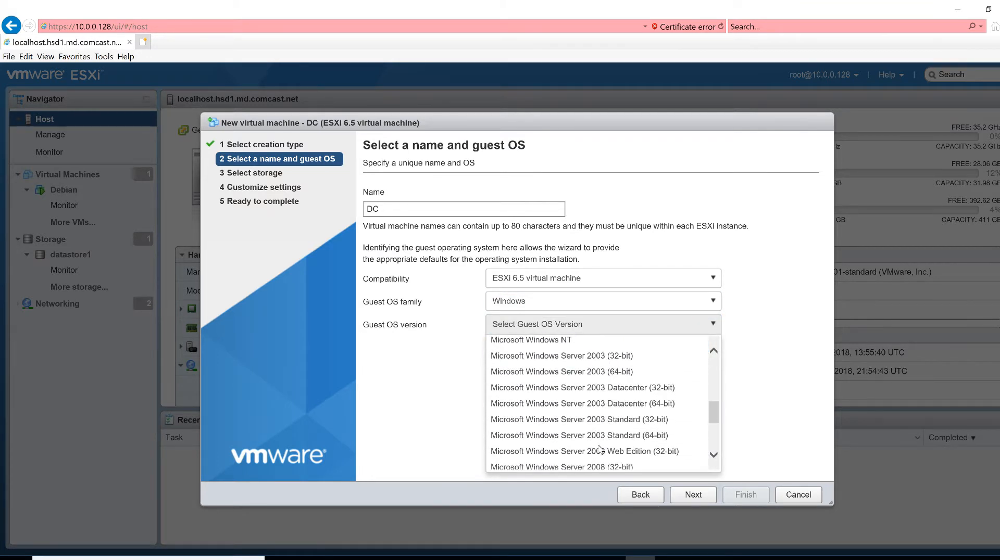
{"action": "scroll", "coordinate": [600, 449], "scroll_direction": "down", "scroll_amount": 2}
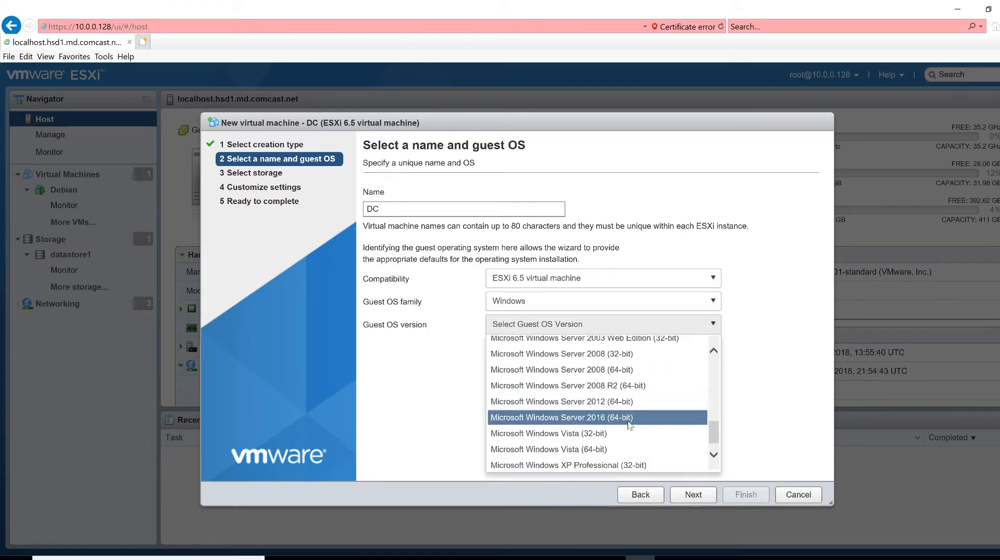
{"action": "left_click", "coordinate": [601, 419]}
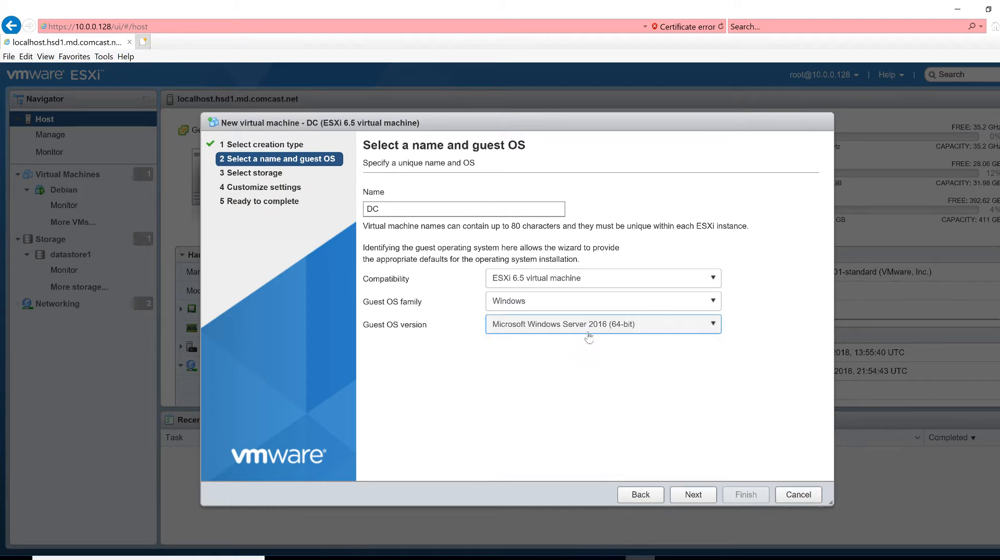
{"action": "left_click", "coordinate": [685, 496]}
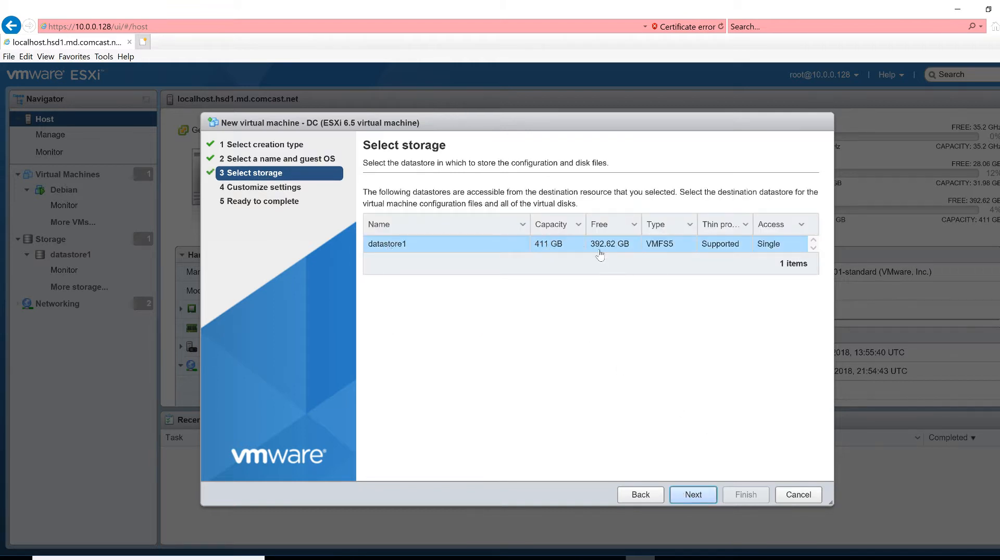
Keep datastore1 as the DC VM's storage and open CD/DVD Drive 1's source dropdown
{"action": "left_click", "coordinate": [698, 498]}
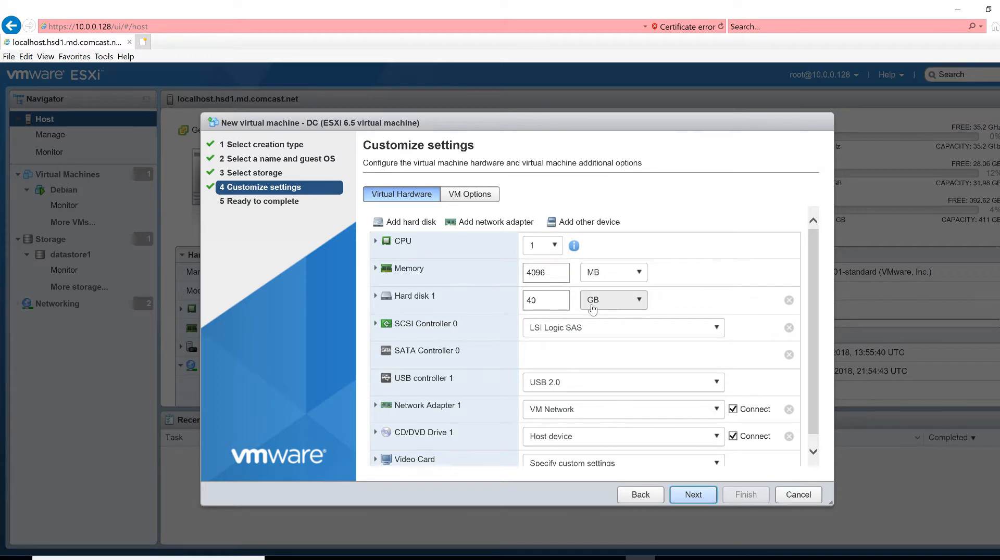
{"action": "scroll", "coordinate": [558, 352], "scroll_direction": "down", "scroll_amount": 1}
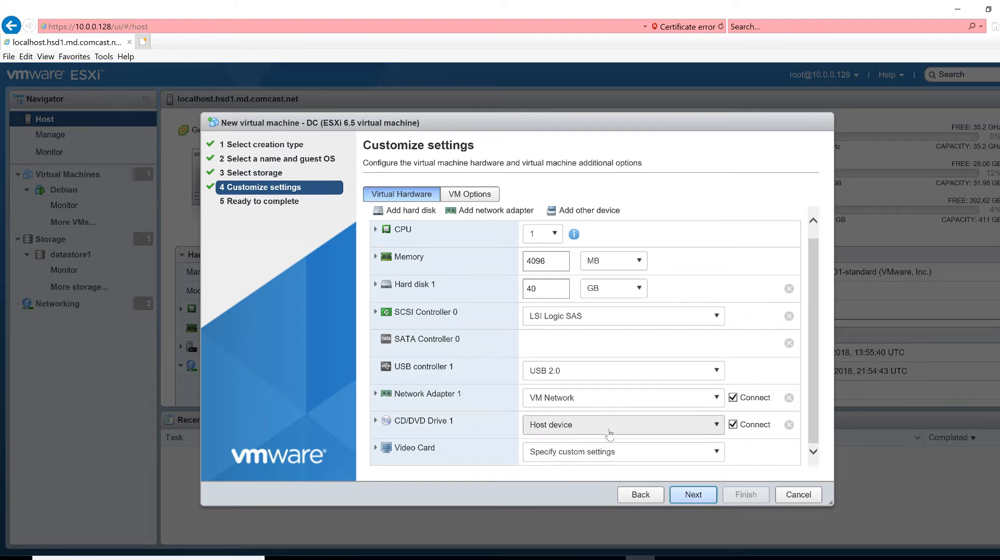
{"action": "left_click", "coordinate": [684, 437]}
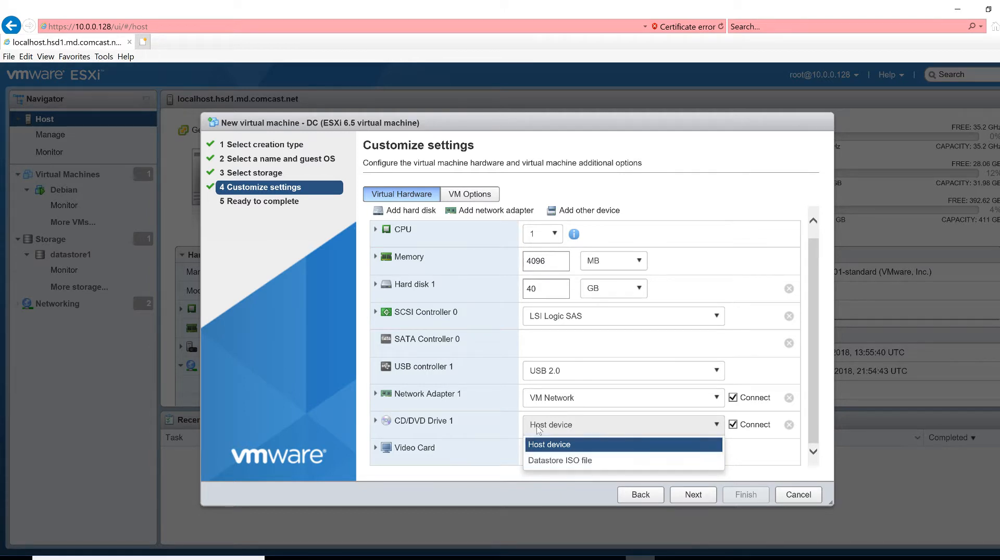
Attach the Windows Server 14393 datastore ISO to CD/DVD Drive 1 and finish creating the DC VM
{"action": "left_click", "coordinate": [550, 465]}
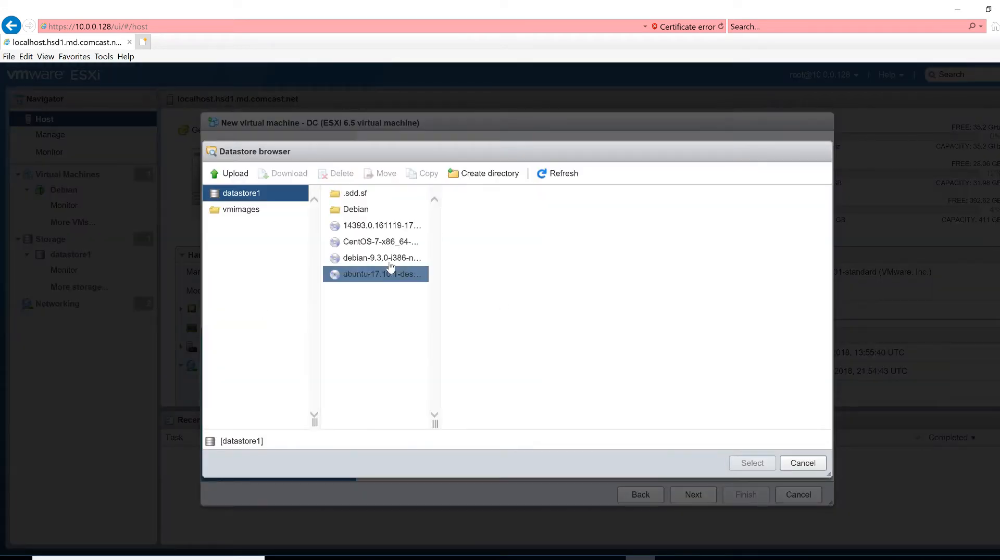
{"action": "left_click", "coordinate": [396, 225]}
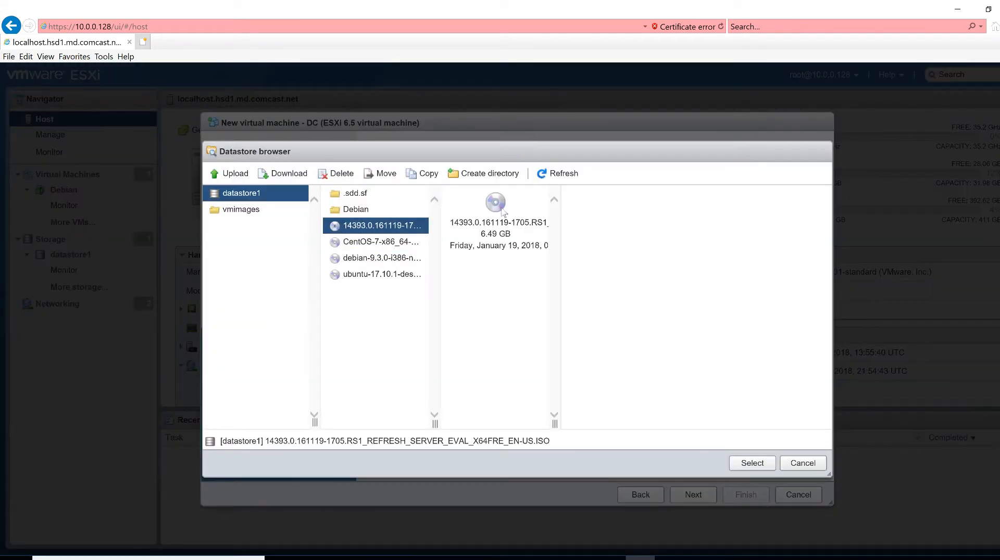
{"action": "left_click", "coordinate": [747, 465]}
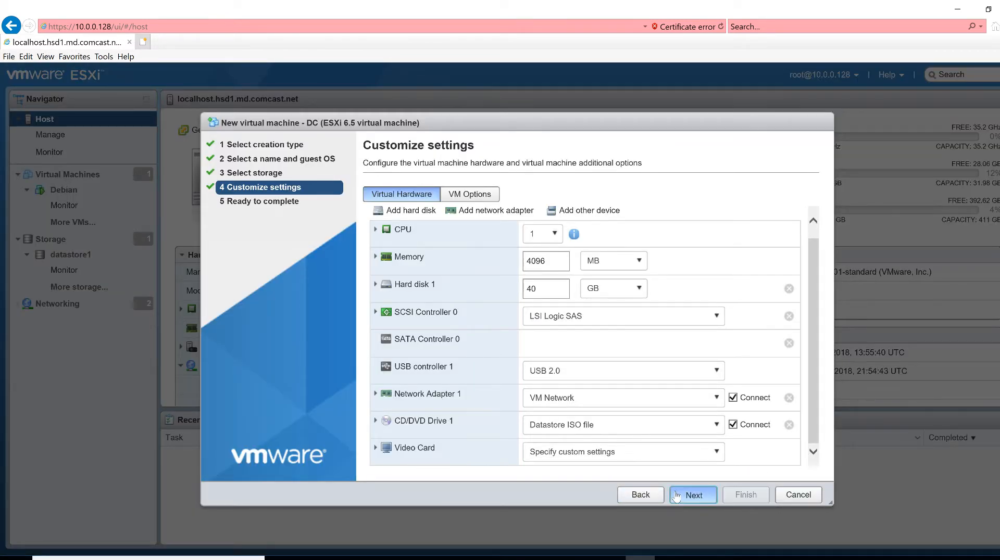
{"action": "left_click", "coordinate": [684, 495]}
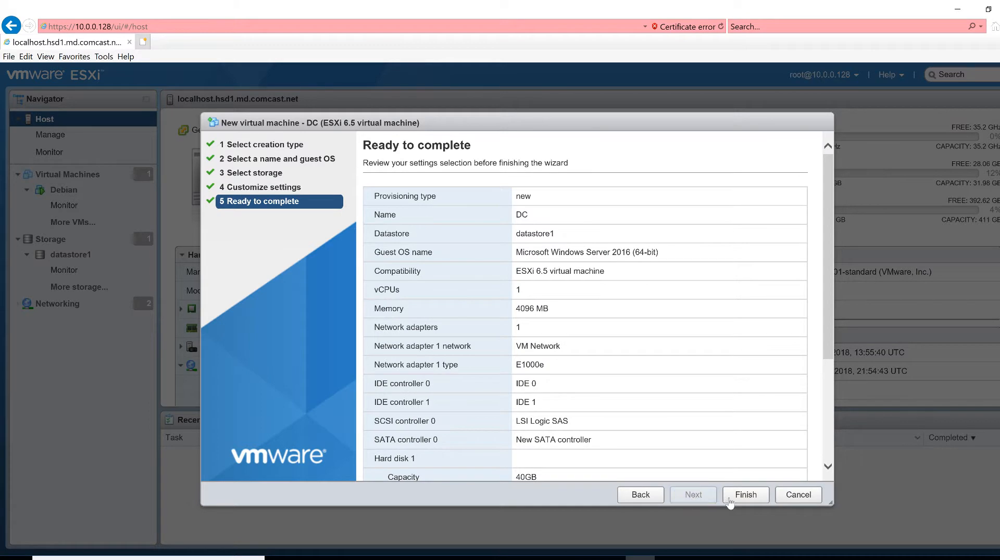
{"action": "left_click", "coordinate": [732, 498]}
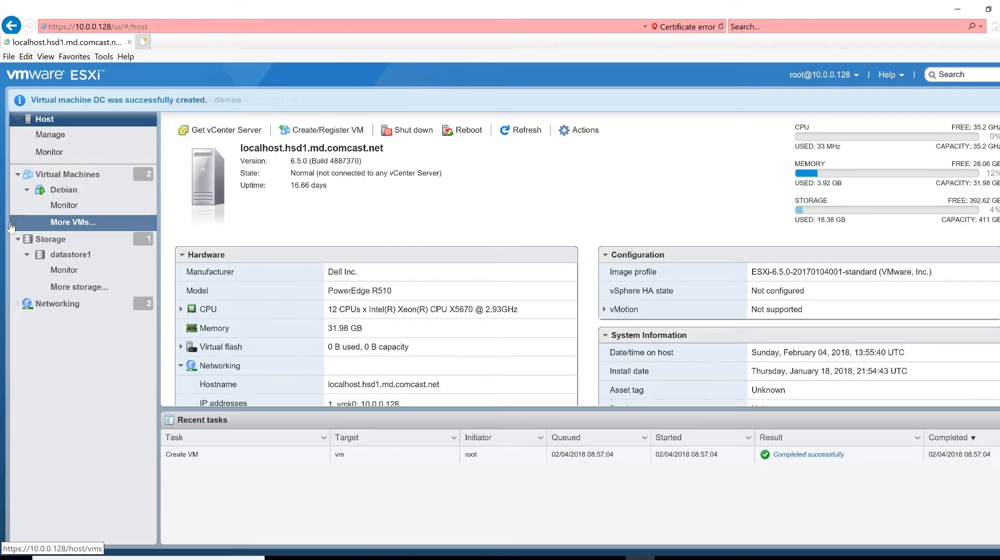
Open the DC virtual machine's page from the VM list and power it on
{"action": "left_click", "coordinate": [28, 190]}
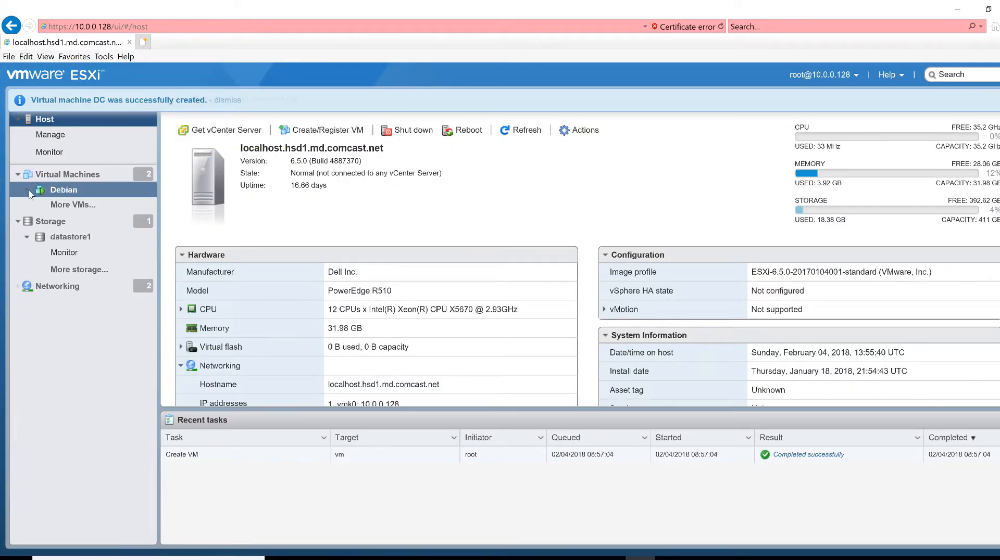
{"action": "left_click", "coordinate": [67, 173]}
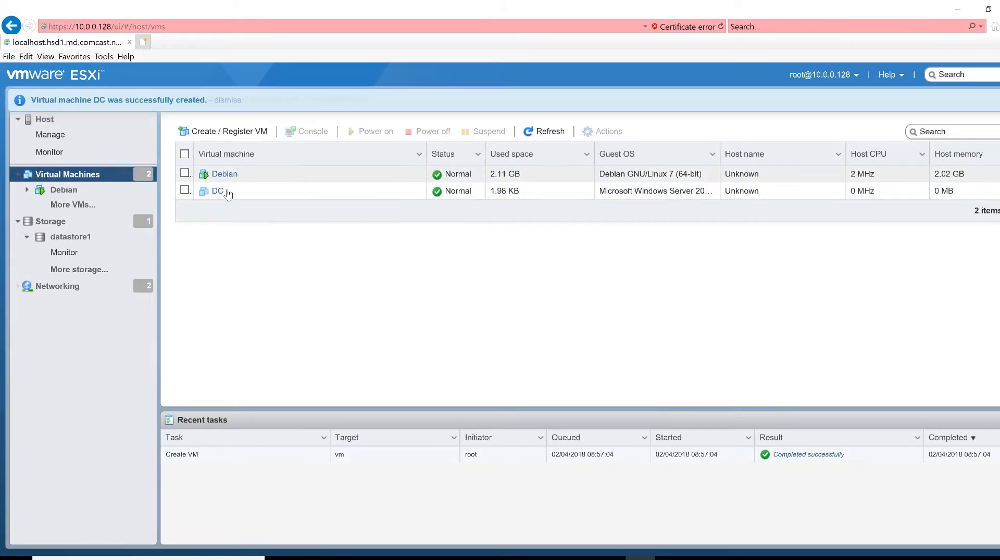
{"action": "left_click", "coordinate": [218, 192]}
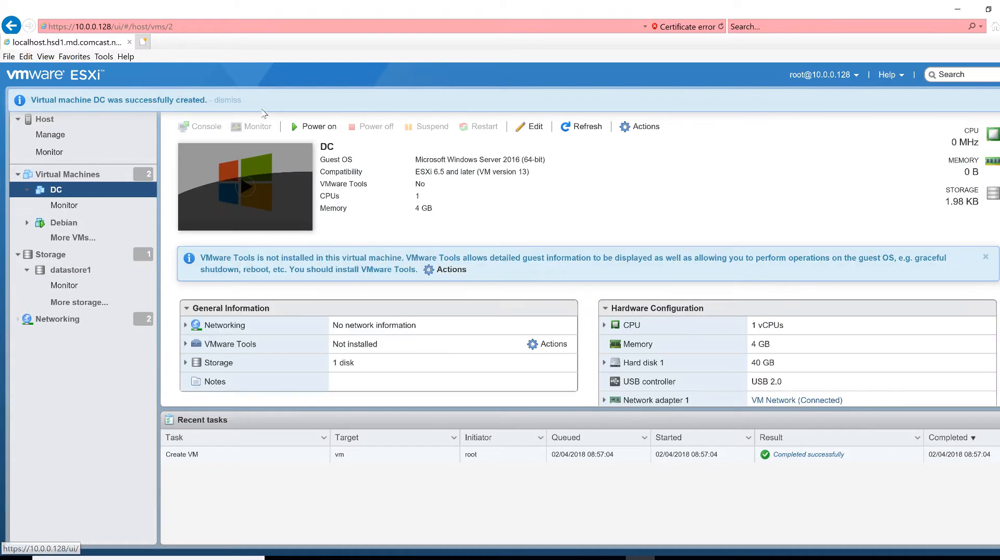
{"action": "left_click", "coordinate": [312, 127]}
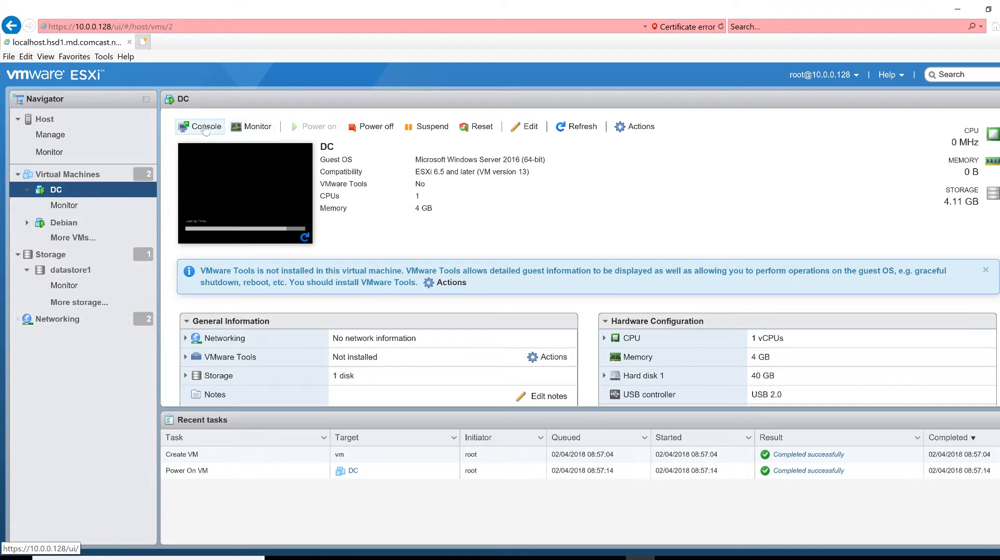
Check DC's right-click actions menu, then open the Console dropdown on its page
{"action": "right_click", "coordinate": [81, 195]}
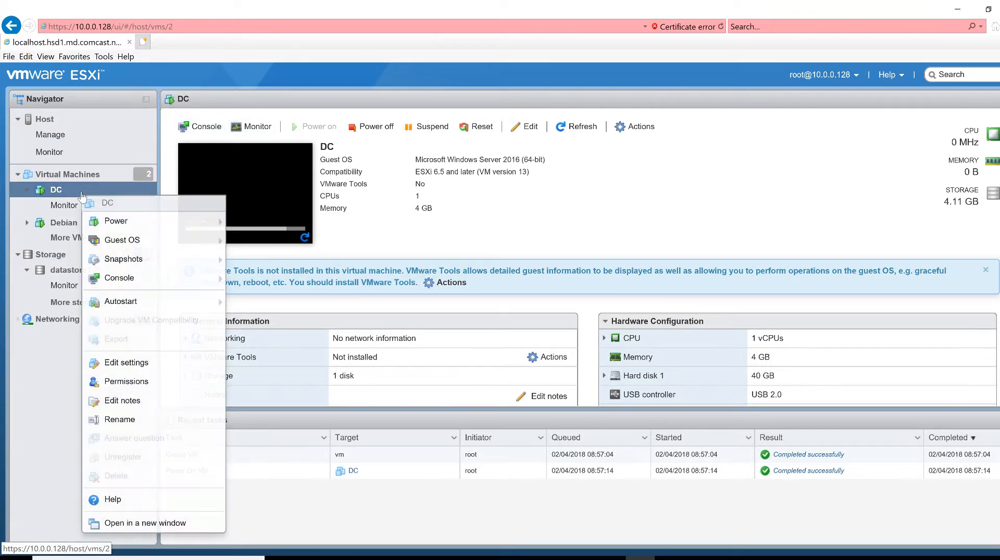
{"action": "mouse_move", "coordinate": [166, 255]}
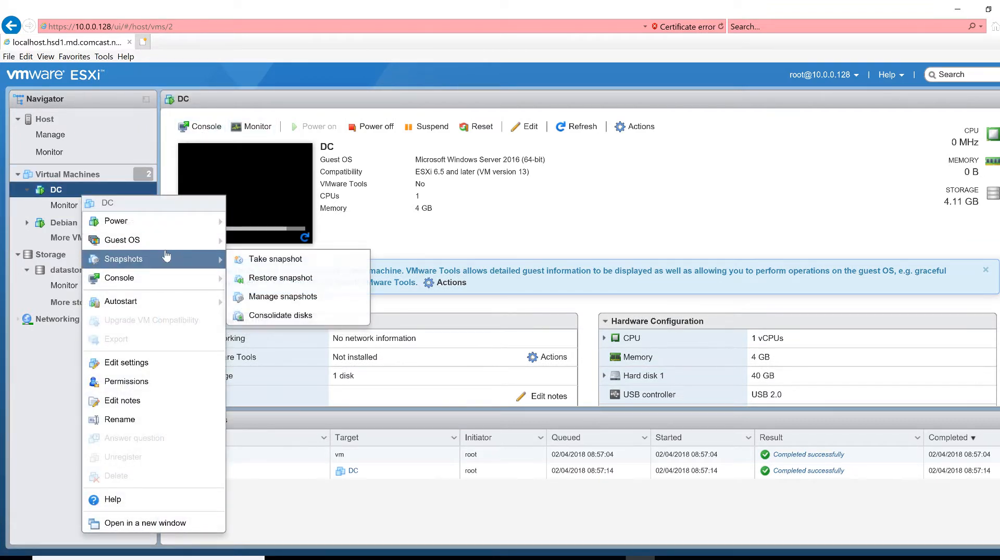
{"action": "left_click", "coordinate": [158, 281]}
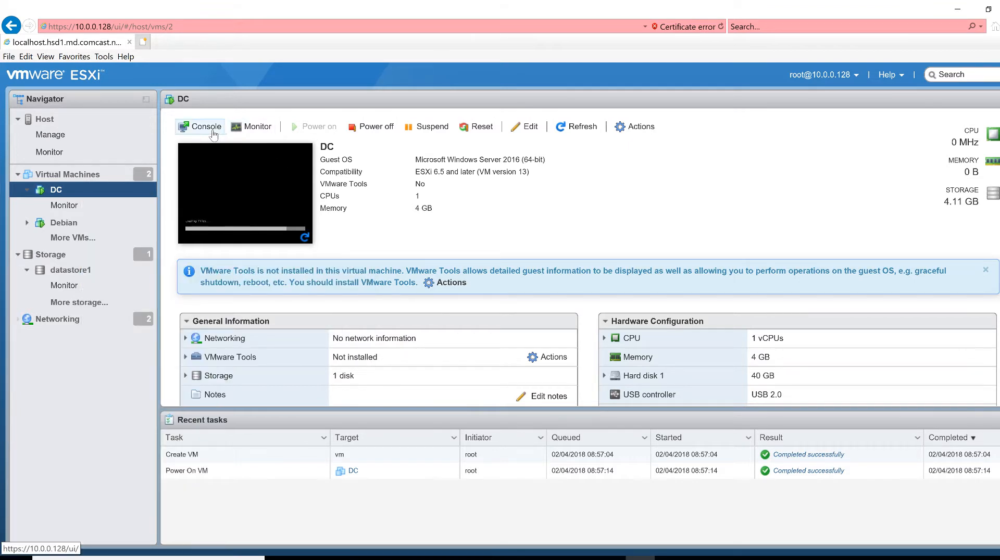
{"action": "left_click", "coordinate": [210, 130]}
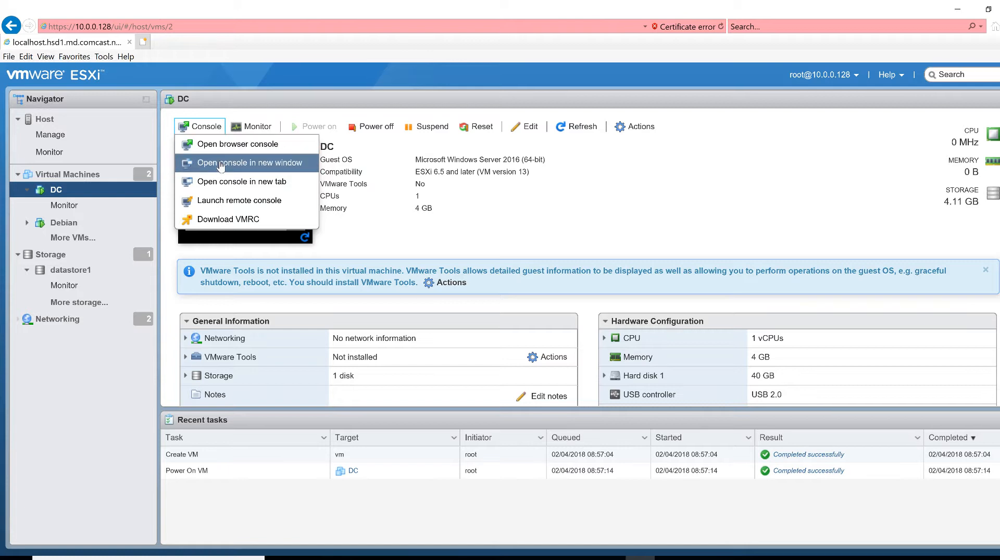
Open DC's browser console, keep the default language settings, and start Windows Server 2016 setup
{"action": "left_click", "coordinate": [219, 146]}
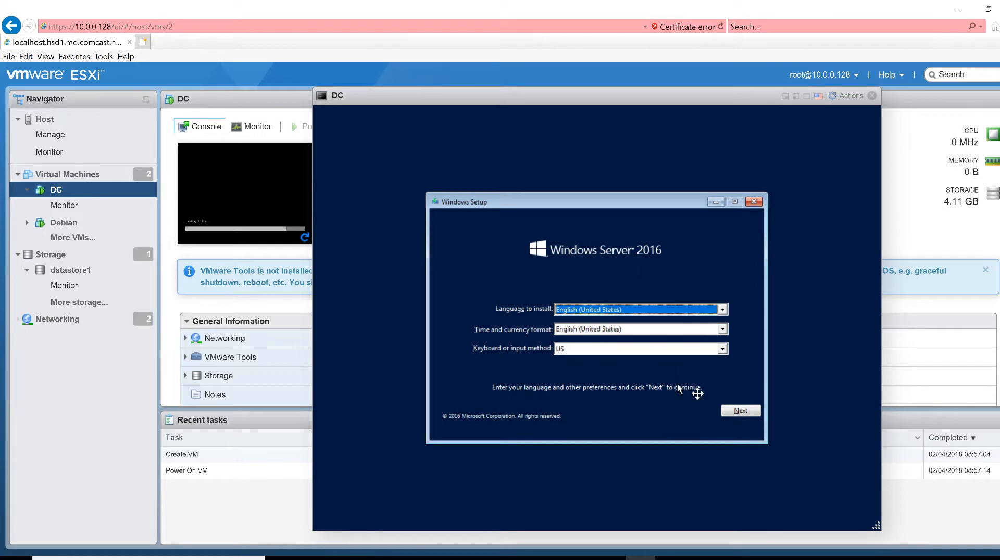
{"action": "left_click", "coordinate": [741, 411]}
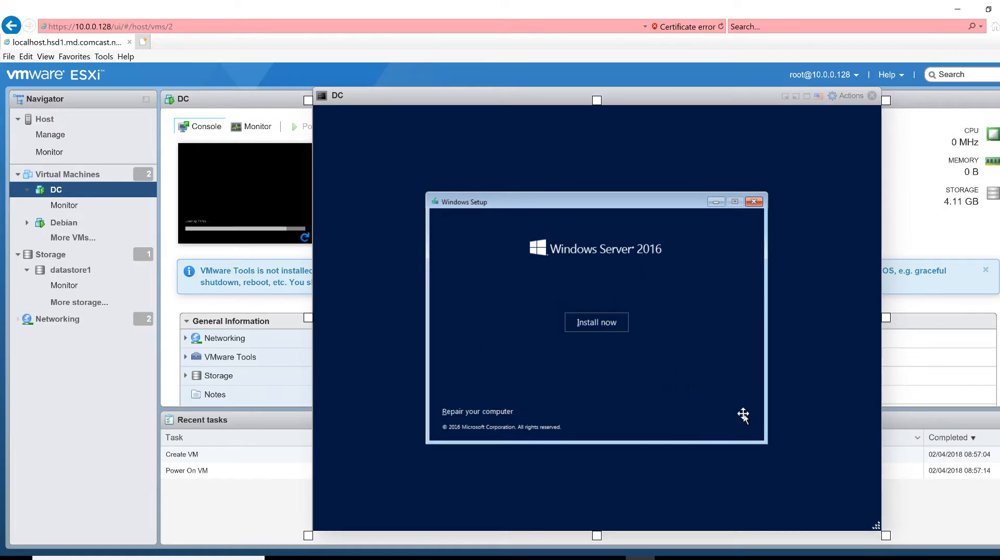
{"action": "left_click", "coordinate": [583, 323]}
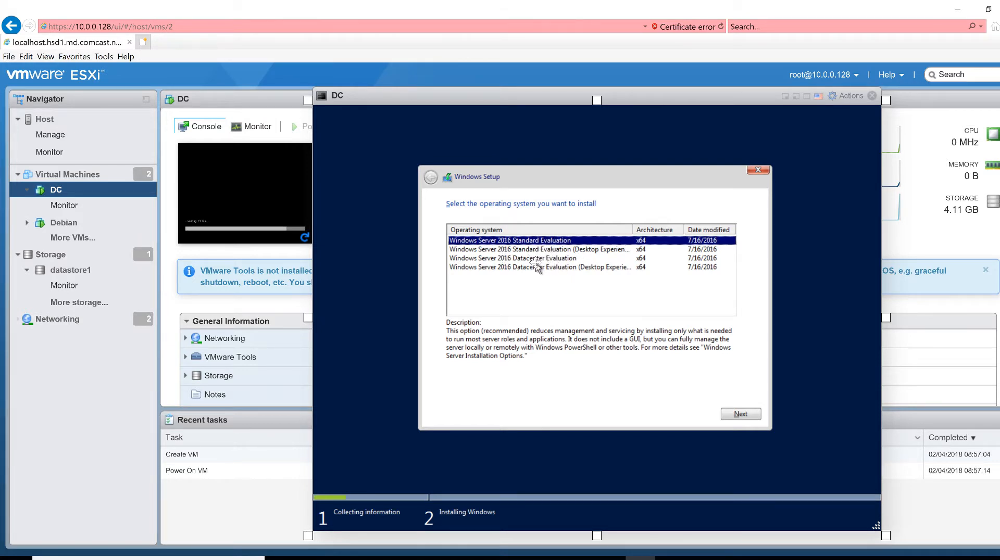
Choose the Windows Server 2016 Datacenter Evaluation (Desktop Experience) edition
{"action": "left_click", "coordinate": [505, 258]}
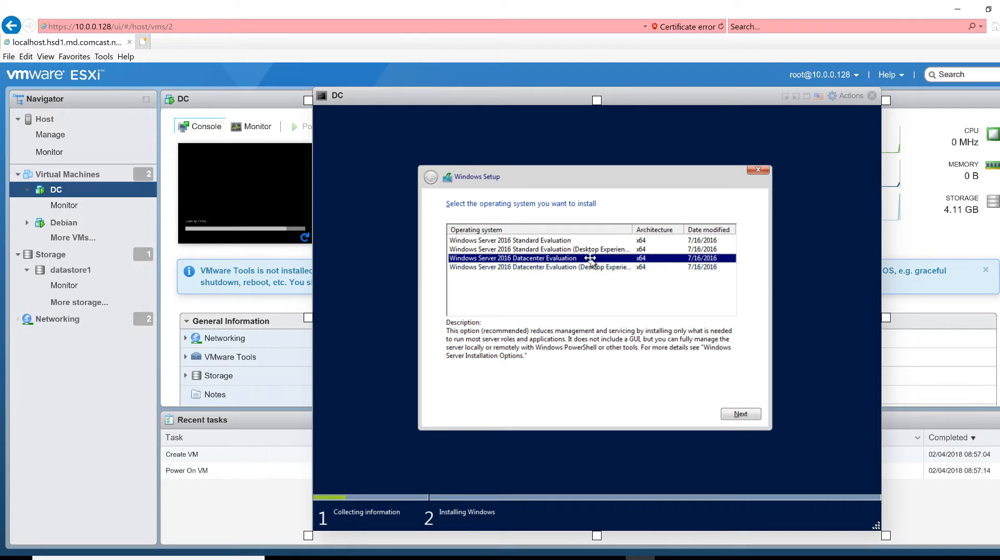
{"action": "left_click_drag", "start_coordinate": [634, 230], "coordinate": [679, 279]}
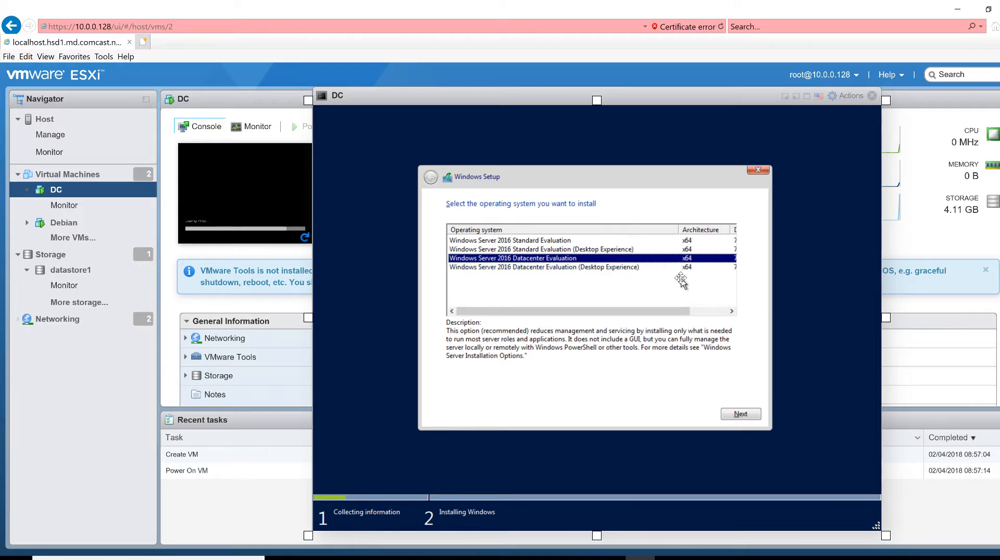
{"action": "left_click", "coordinate": [608, 268]}
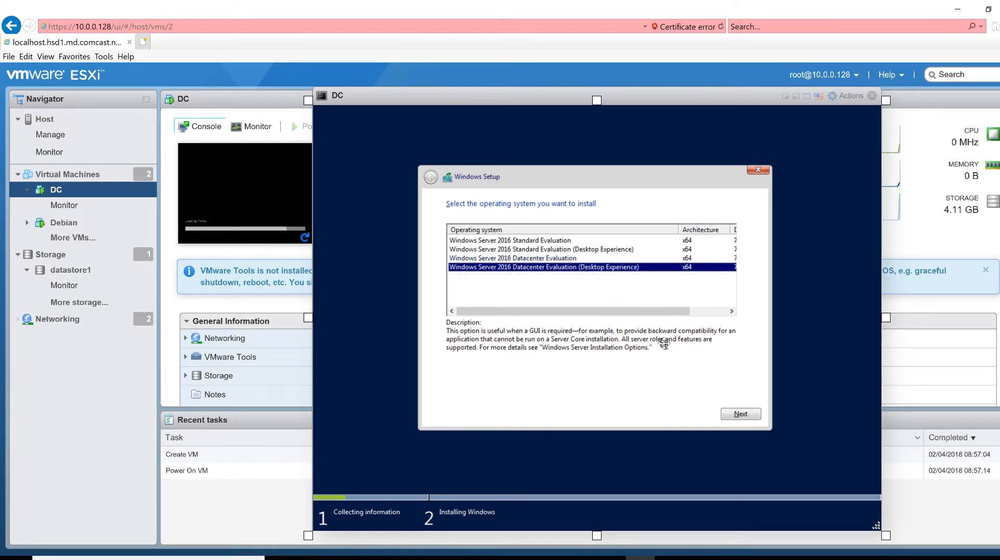
{"action": "left_click", "coordinate": [741, 415]}
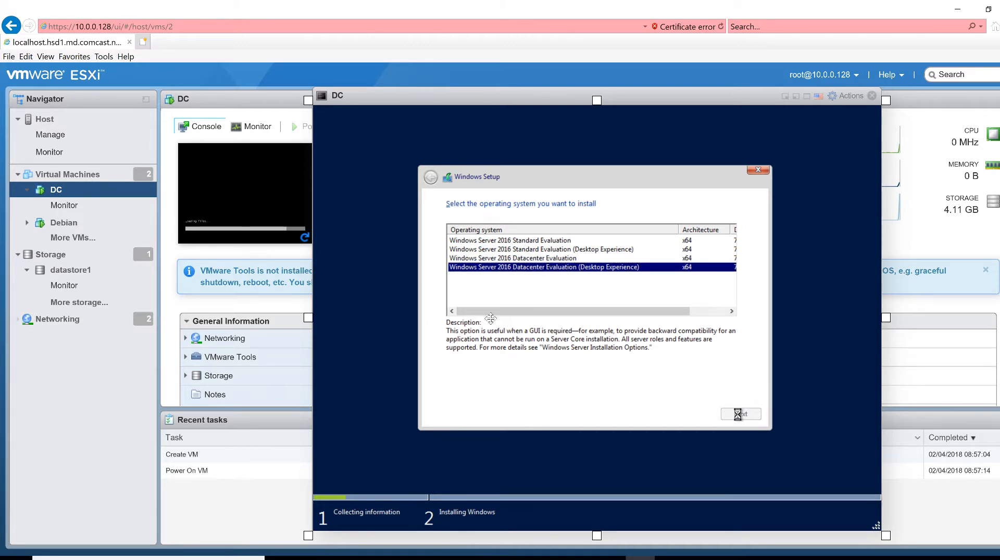
Accept the license terms and custom-install onto Drive 0's 40 GB unallocated space
{"action": "left_click", "coordinate": [529, 393]}
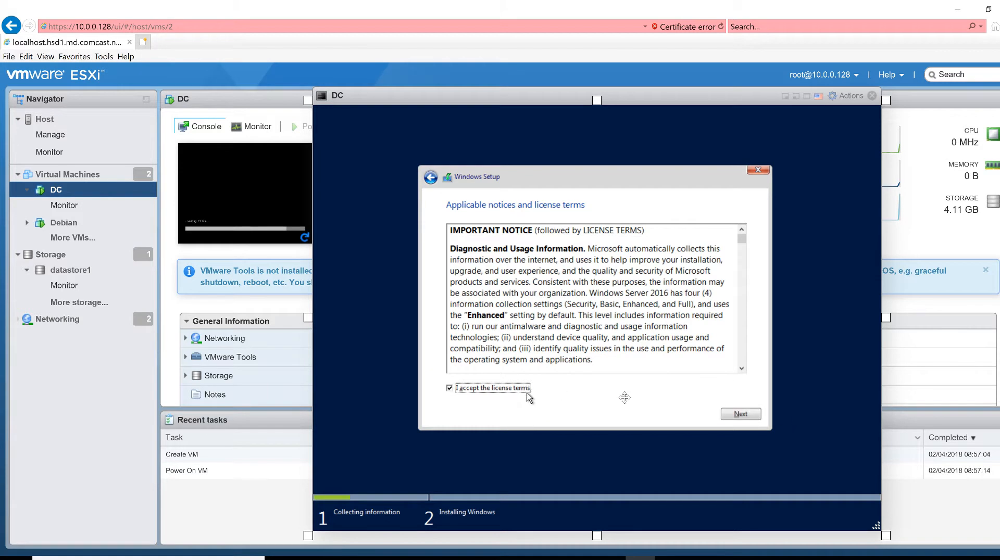
{"action": "left_click", "coordinate": [741, 415]}
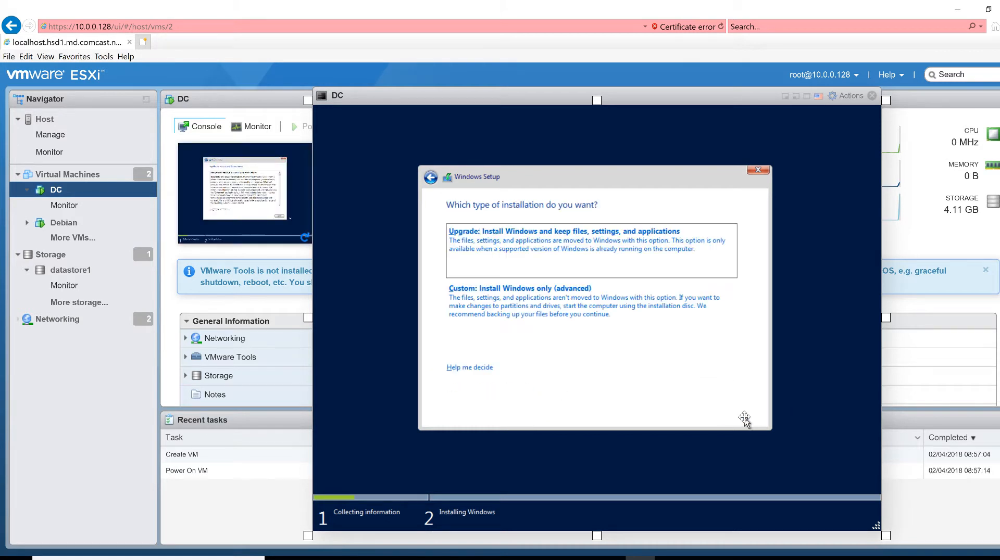
{"action": "left_click", "coordinate": [568, 312]}
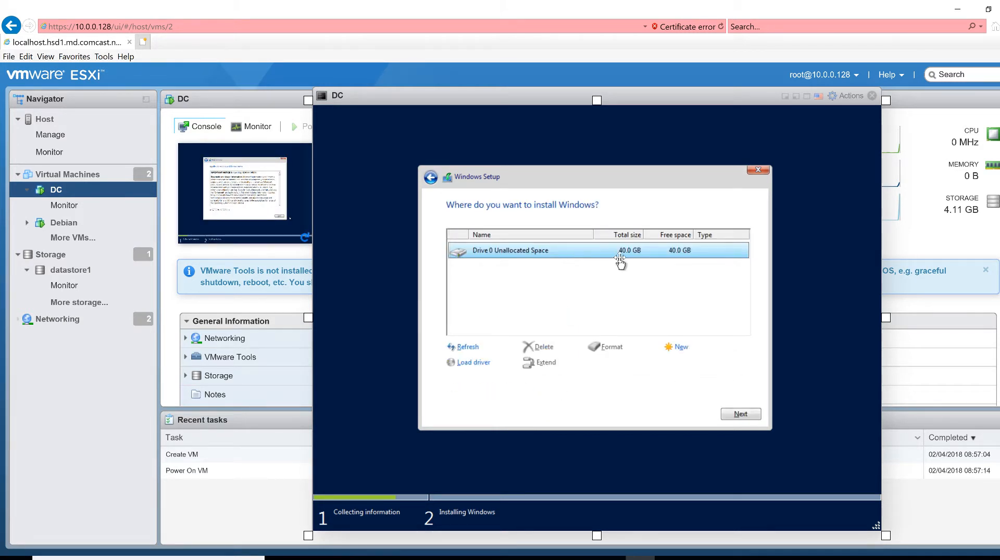
{"action": "left_click", "coordinate": [743, 420]}
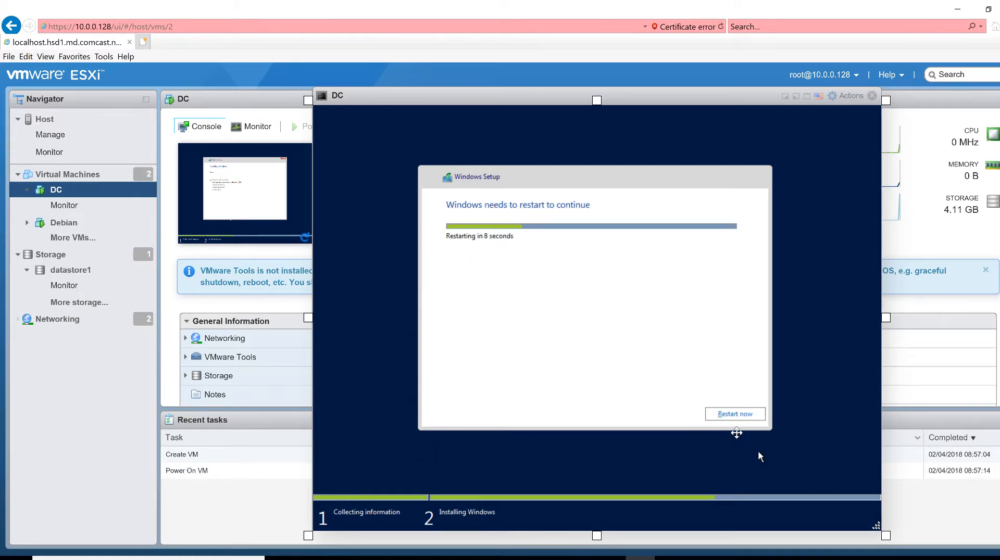
Restart DC once Windows finishes installing
{"action": "left_click", "coordinate": [732, 419]}
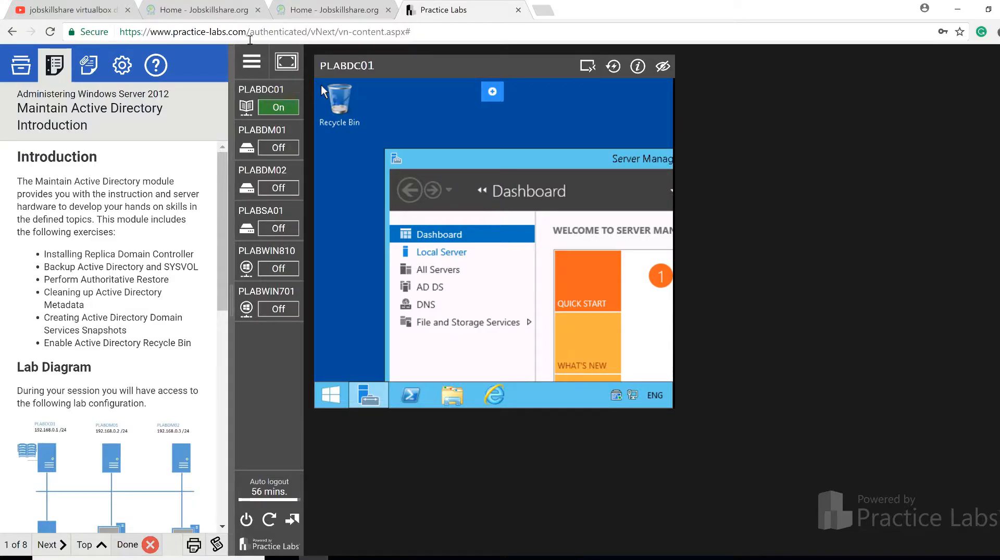
Switch to the Jobskillshare.org tab and minimize Chrome to reveal DC's ESXi console
{"action": "left_click", "coordinate": [202, 15]}
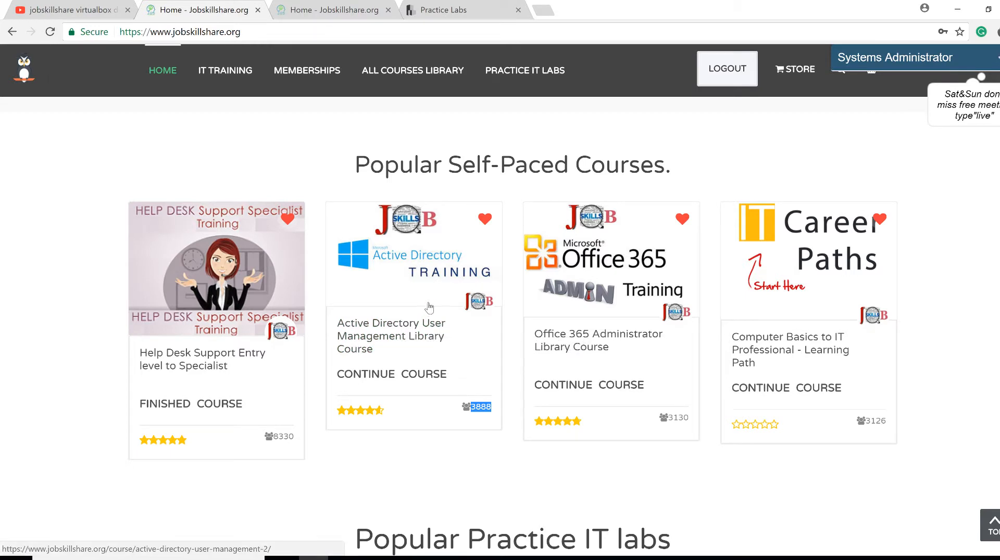
{"action": "left_click", "coordinate": [957, 10]}
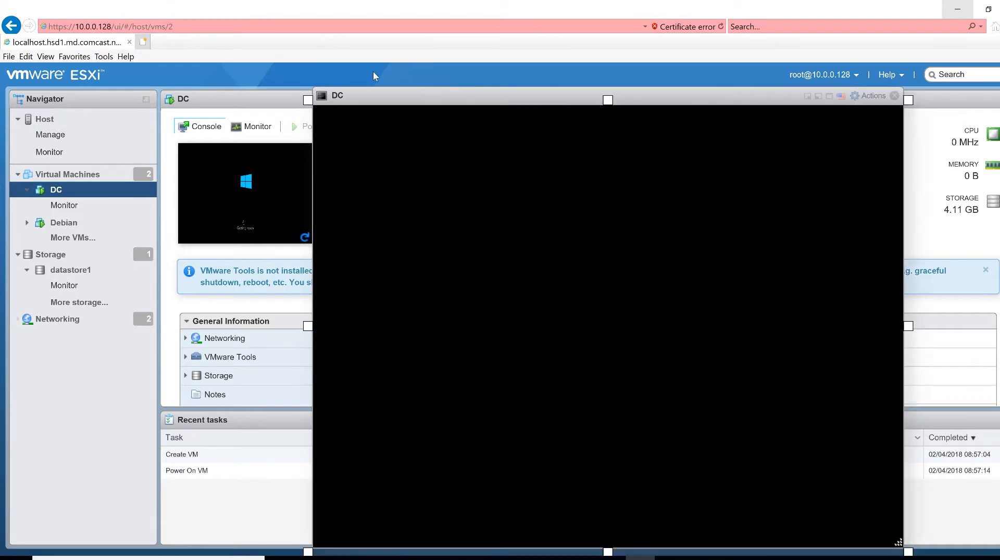
Enter and confirm the built-in Administrator password to complete DC's Windows setup
{"action": "mouse_move", "coordinate": [397, 95]}
{"action": "left_mouse_down"}
{"action": "mouse_move", "coordinate": [370, 74]}
{"action": "mouse_move", "coordinate": [388, 81]}
{"action": "left_mouse_up"}
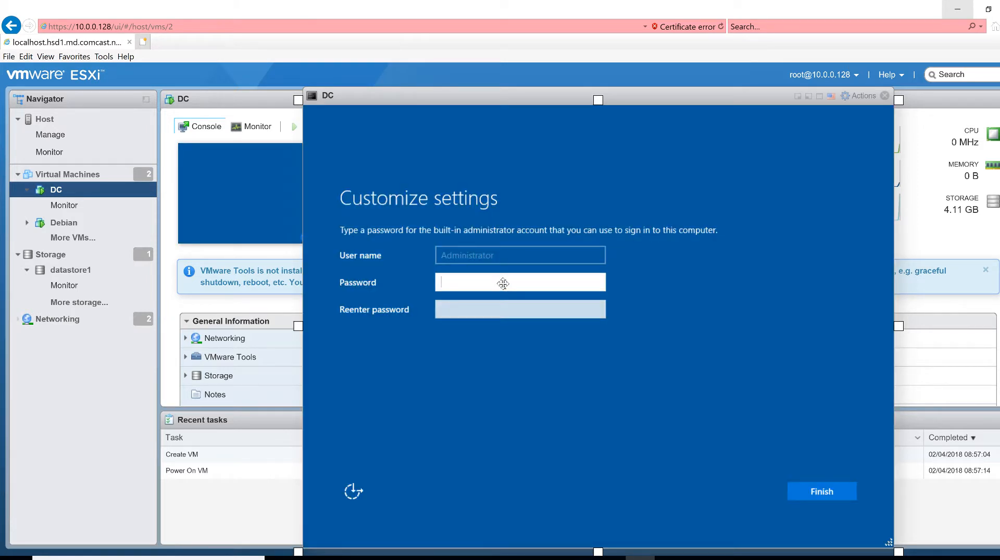
{"action": "type", "text": "********"}
{"action": "key", "text": "Tab"}
{"action": "type", "text": "********"}
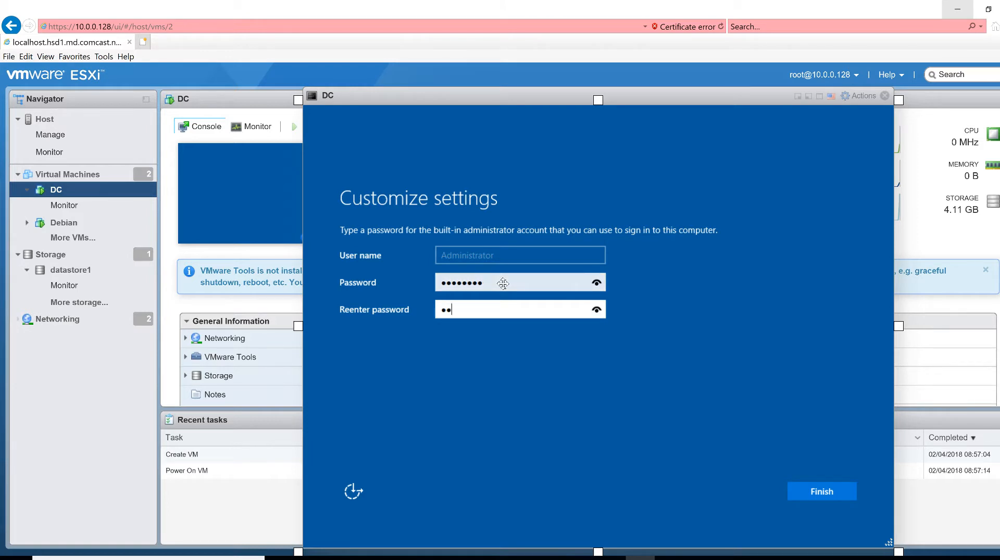
{"action": "key", "text": "Return"}
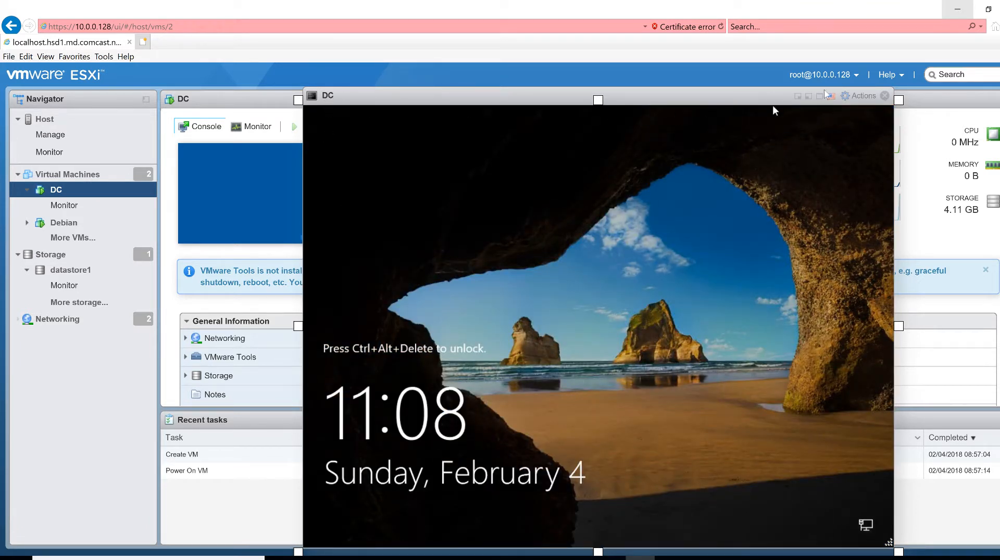
Send Ctrl-Alt-Delete to DC via Guest OS > Send keys and select the Password box
{"action": "left_click", "coordinate": [858, 99]}
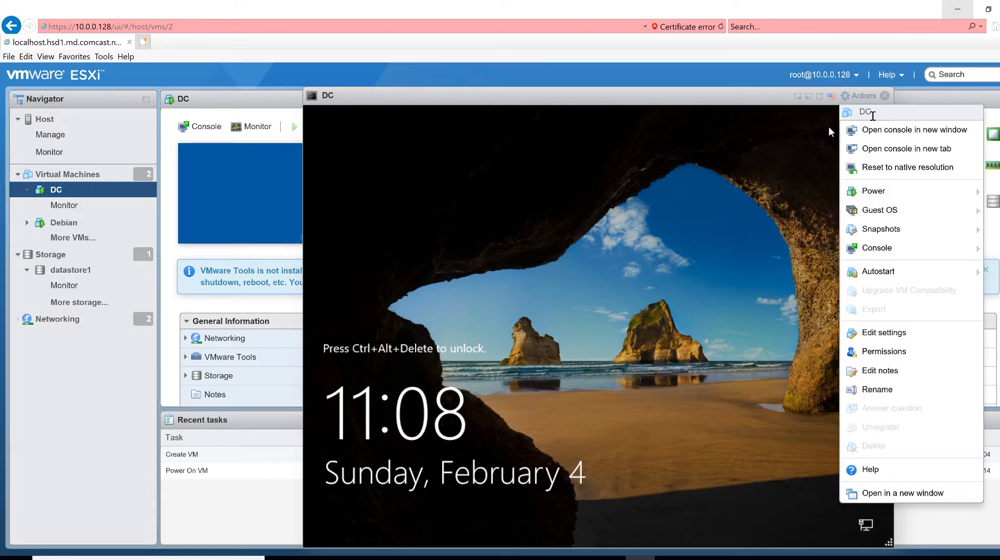
{"action": "mouse_move", "coordinate": [910, 196]}
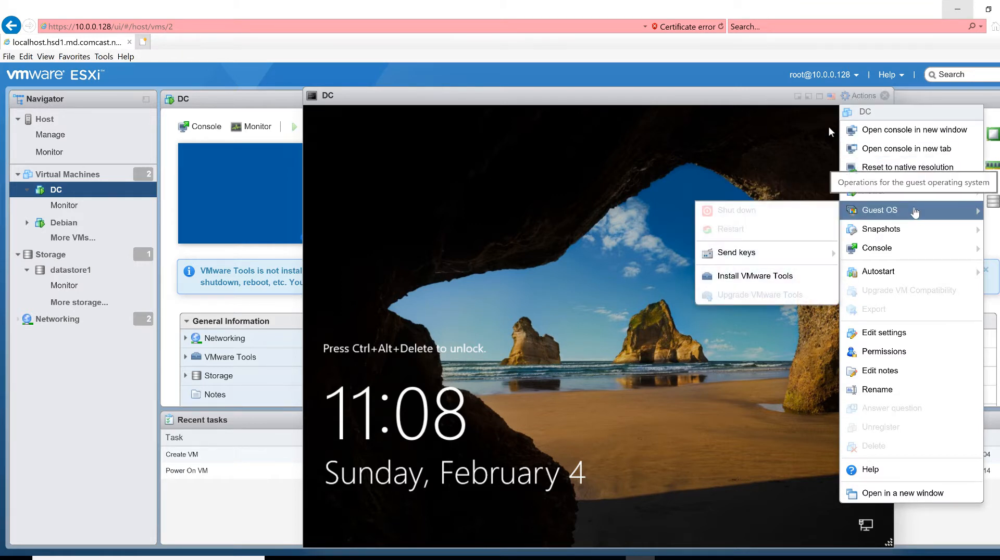
{"action": "mouse_move", "coordinate": [792, 255]}
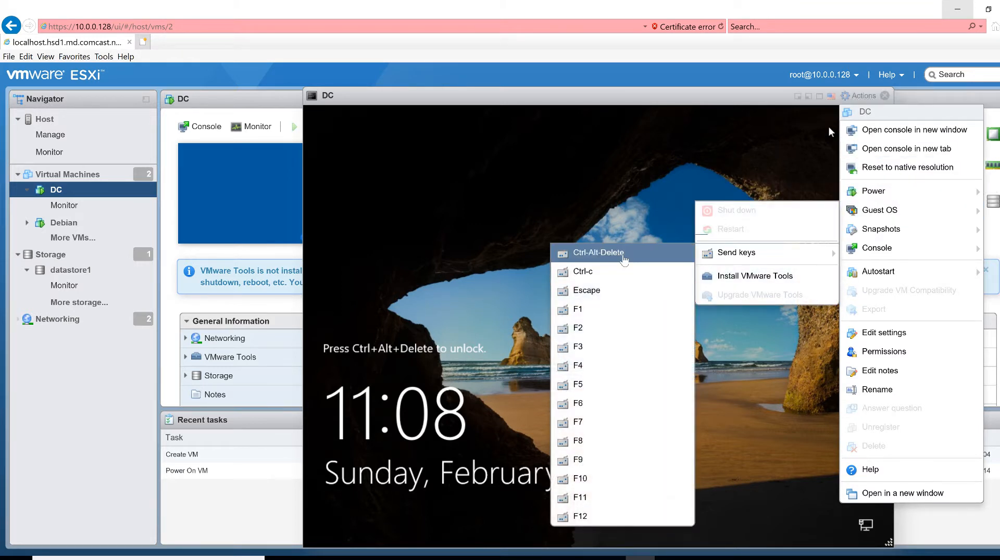
{"action": "left_click", "coordinate": [620, 255]}
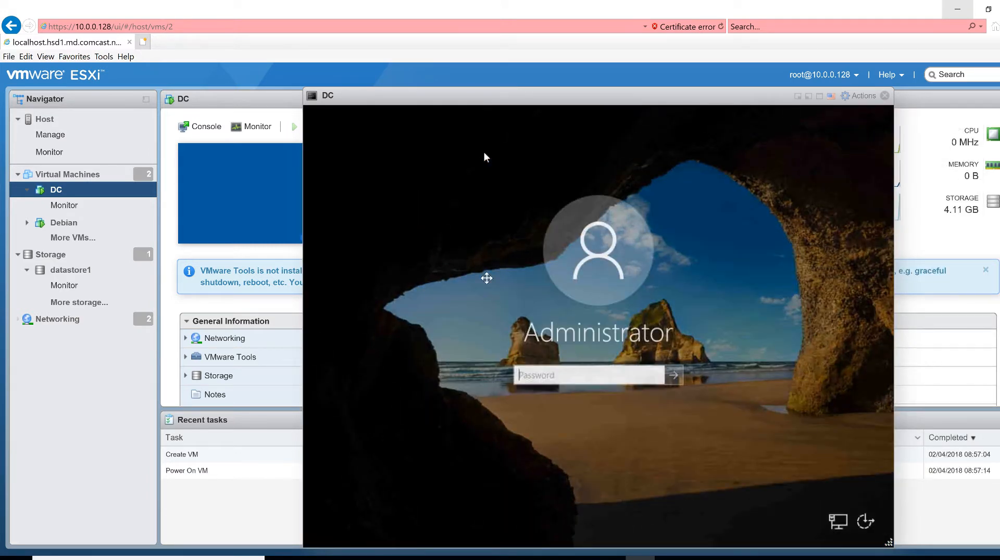
{"action": "left_click", "coordinate": [555, 377]}
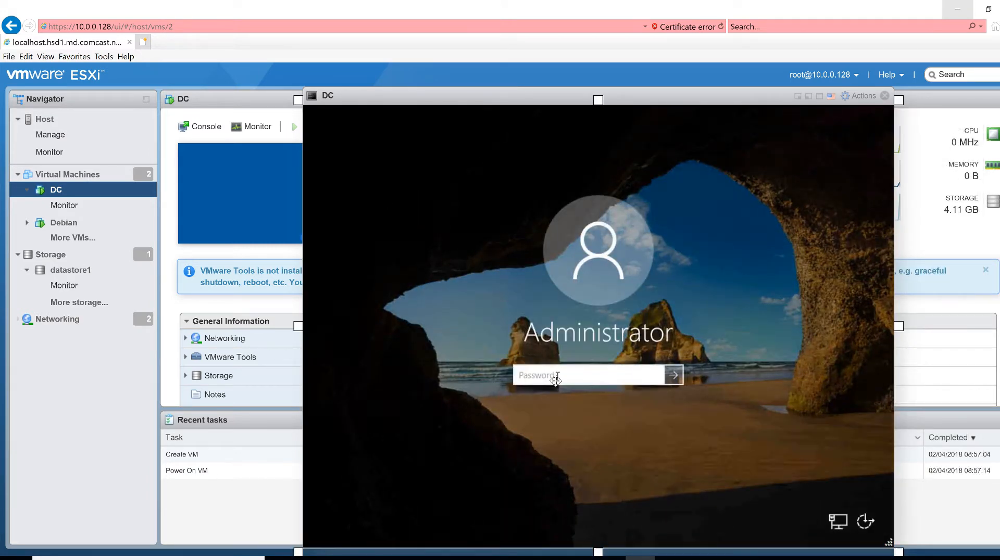
Sign in to DC with the Administrator password and shift the console window left
{"action": "type", "text": "P@ssw0rd"}
{"action": "key", "text": "Return"}
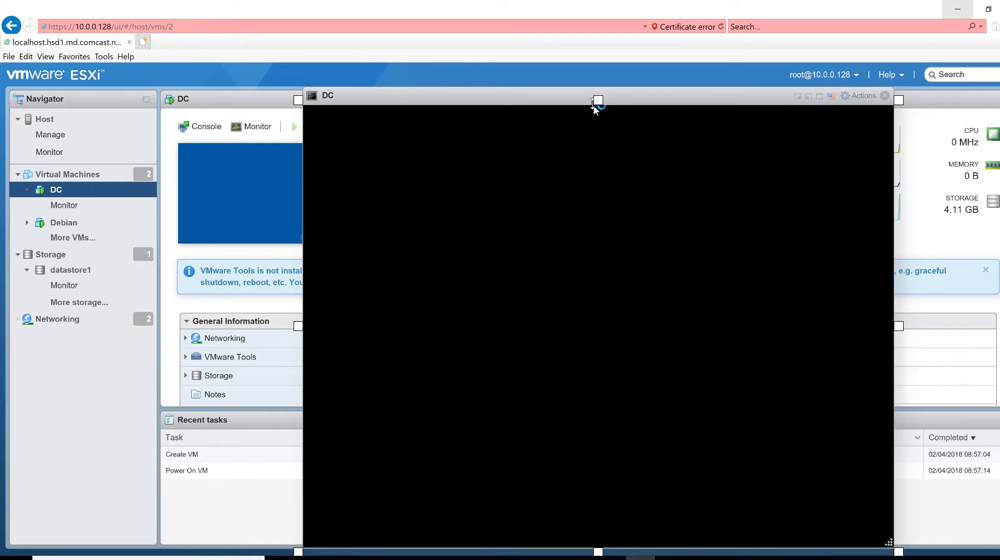
{"action": "left_click_drag", "start_coordinate": [473, 94], "coordinate": [410, 95]}
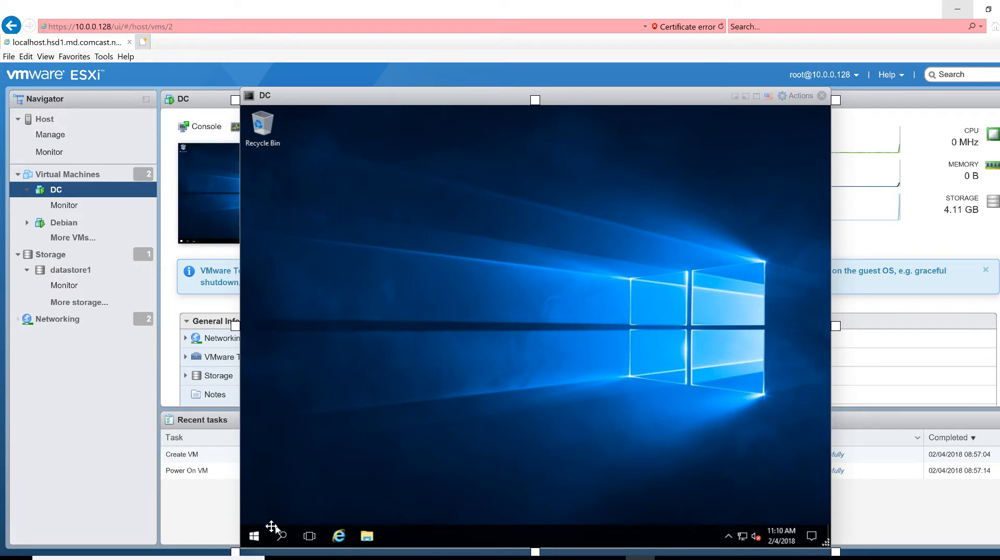
Search 'firewall' from Start on DC and launch Windows Firewall with Advanced Security
{"action": "right_click", "coordinate": [252, 536]}
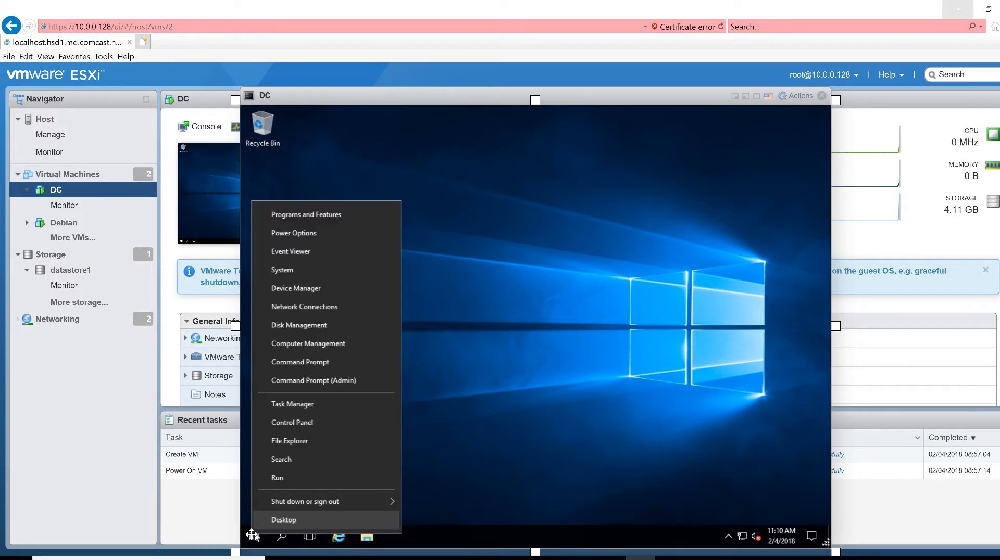
{"action": "left_click", "coordinate": [311, 461]}
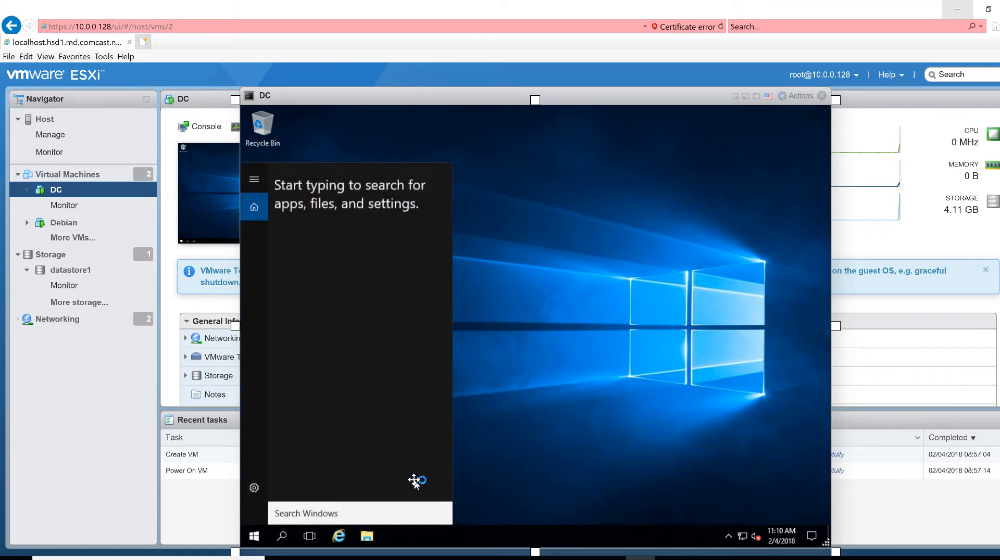
{"action": "type", "text": "f"}
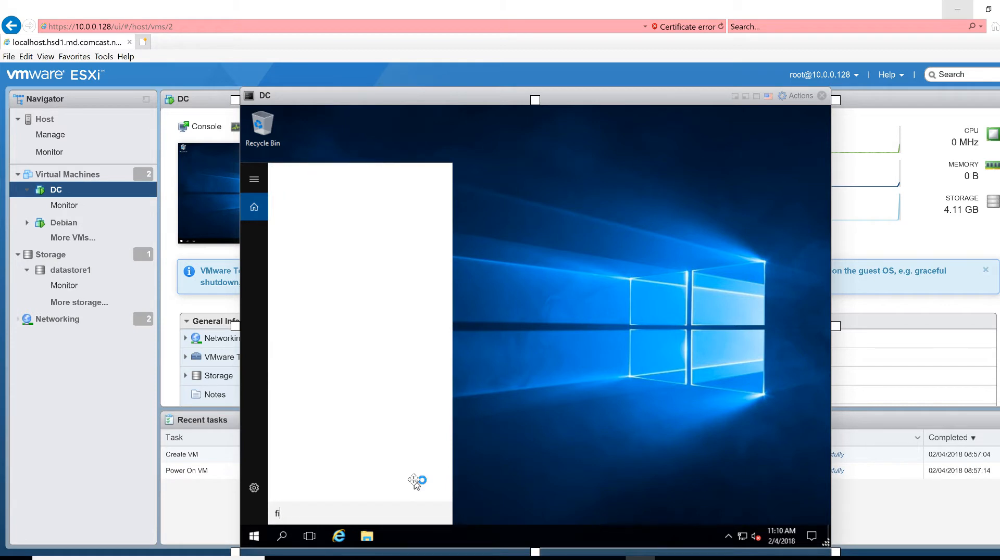
{"action": "type", "text": "irewall"}
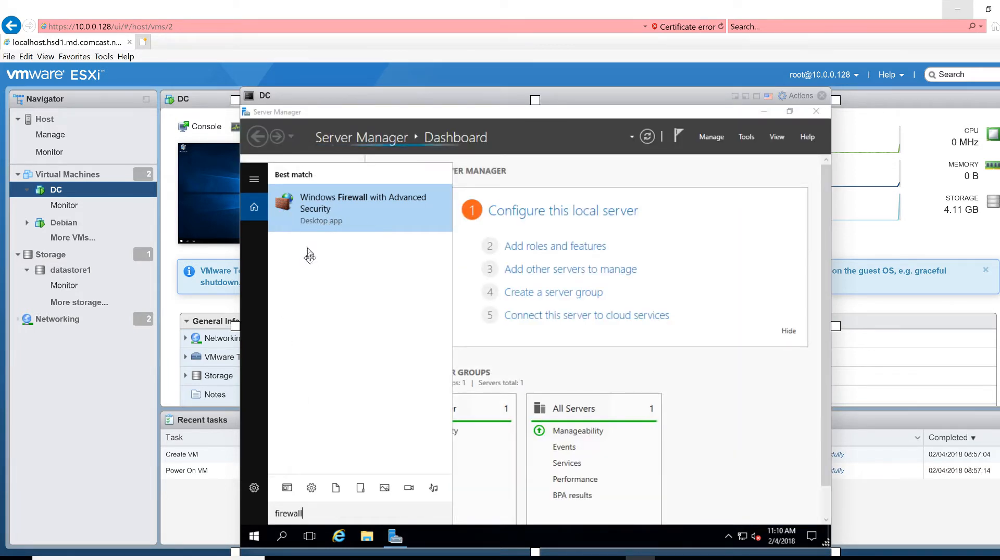
{"action": "left_click", "coordinate": [314, 211]}
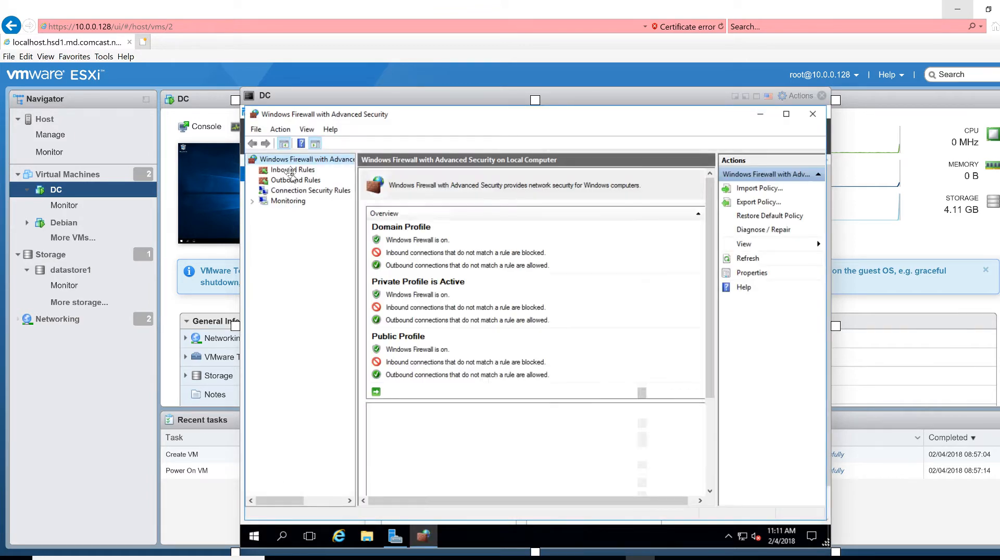
In the firewall Properties, keep the Domain profile on and set the Private profile state to Off
{"action": "left_click", "coordinate": [291, 170]}
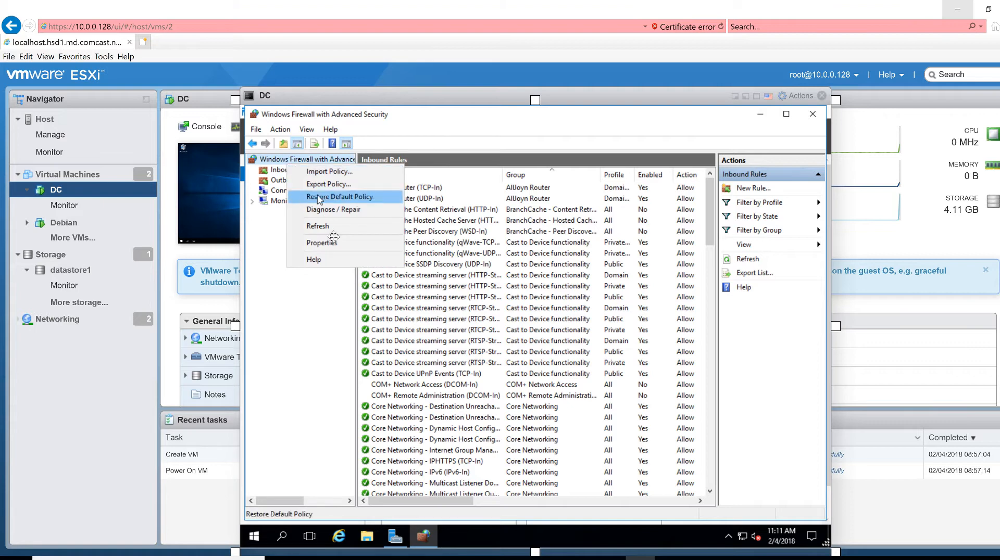
{"action": "left_click", "coordinate": [333, 242]}
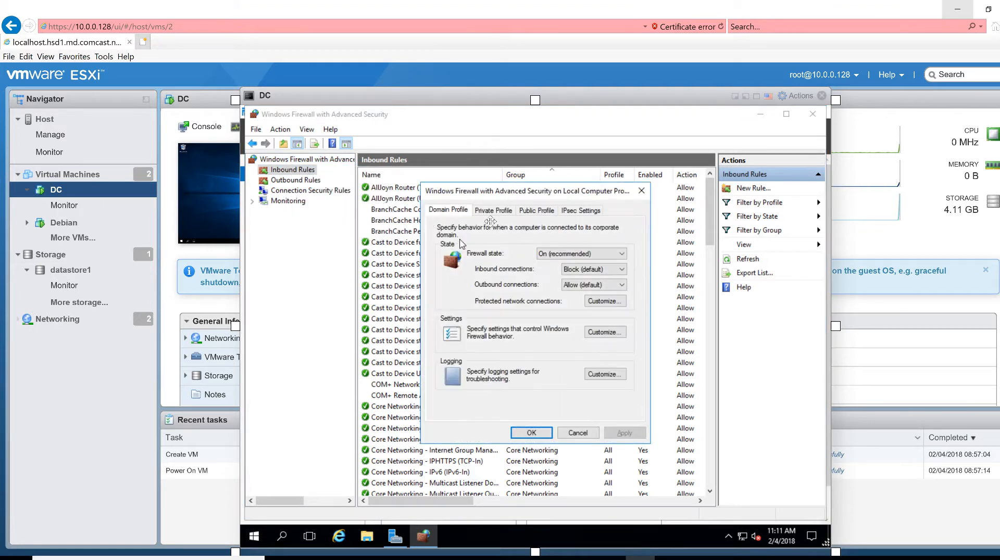
{"action": "left_click", "coordinate": [568, 254]}
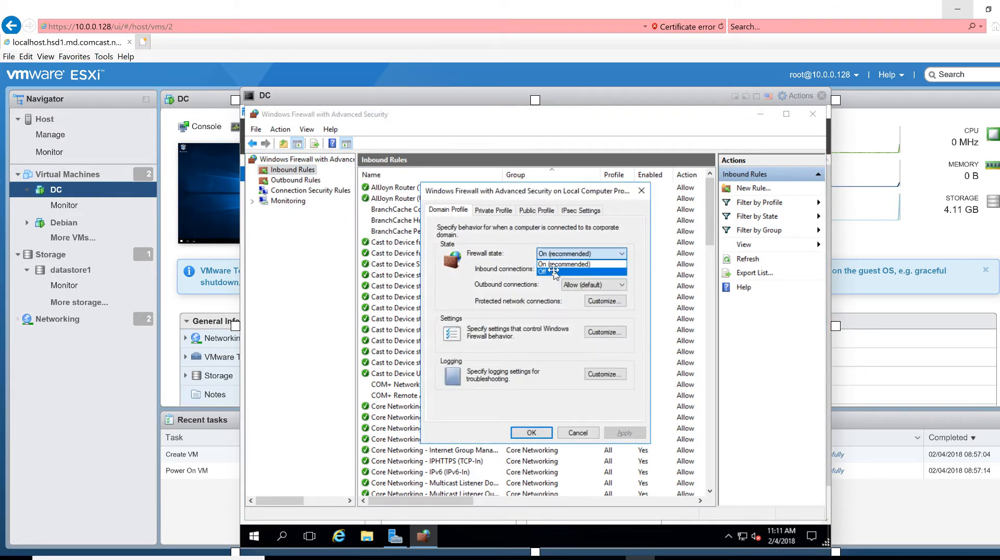
{"action": "left_click", "coordinate": [564, 264]}
{"action": "left_click", "coordinate": [491, 211]}
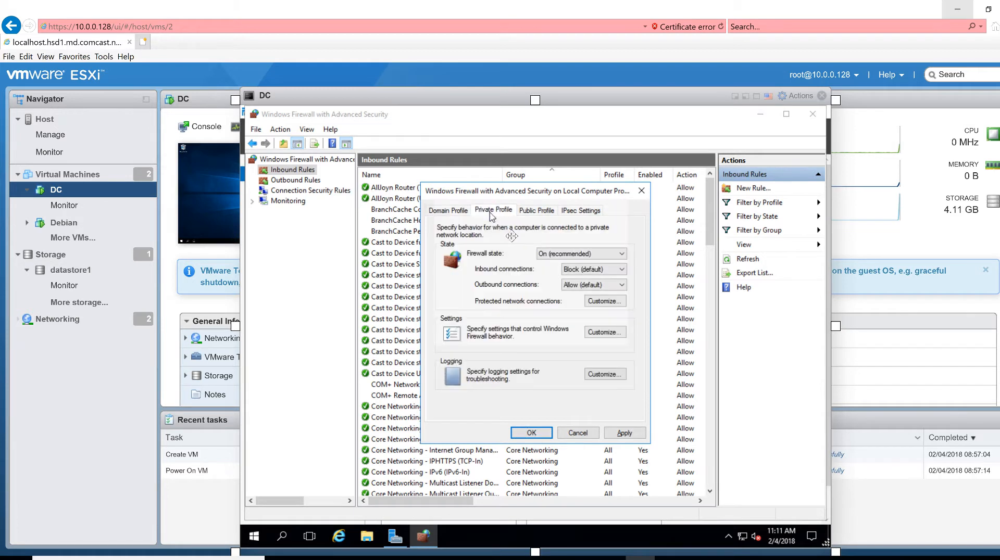
{"action": "left_click", "coordinate": [551, 253]}
{"action": "left_click", "coordinate": [554, 272]}
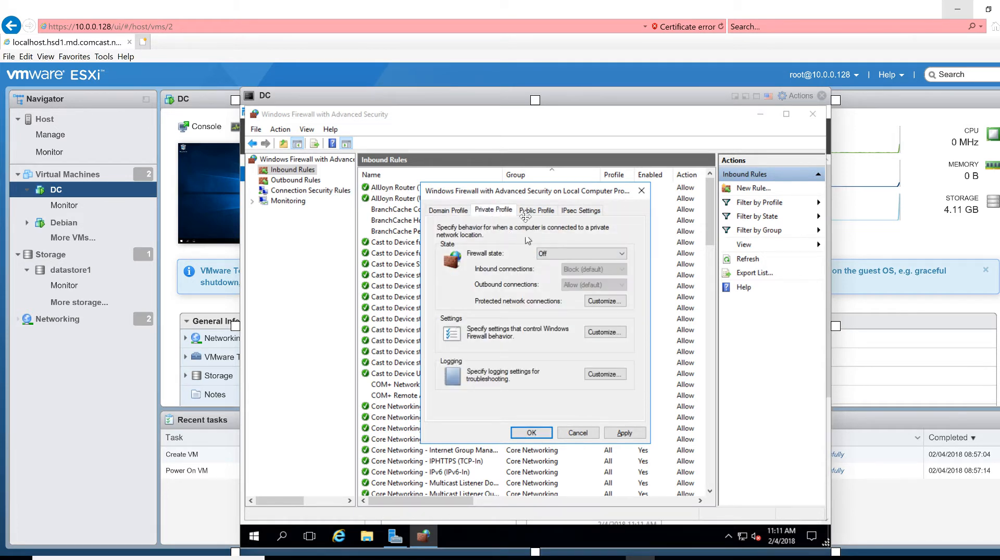
Set the Public profile firewall state to Off
{"action": "left_click", "coordinate": [531, 211]}
{"action": "left_click", "coordinate": [556, 255]}
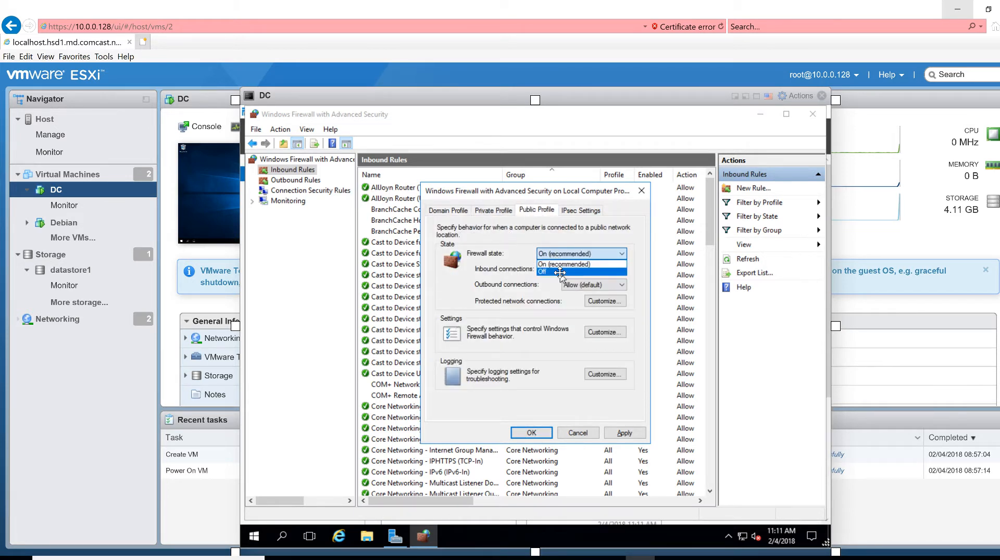
{"action": "left_click", "coordinate": [560, 271]}
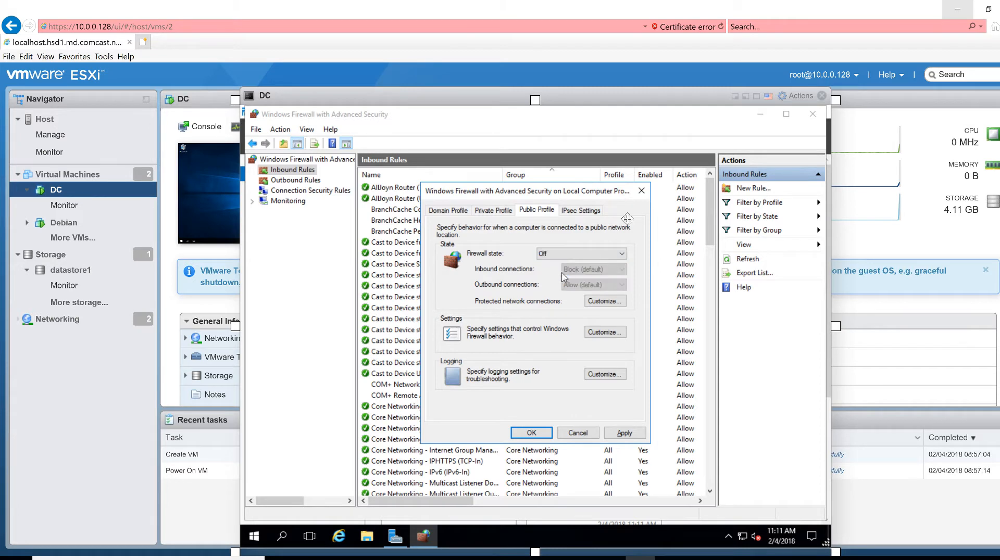
{"action": "left_click", "coordinate": [251, 548]}
{"action": "right_click", "coordinate": [252, 548]}
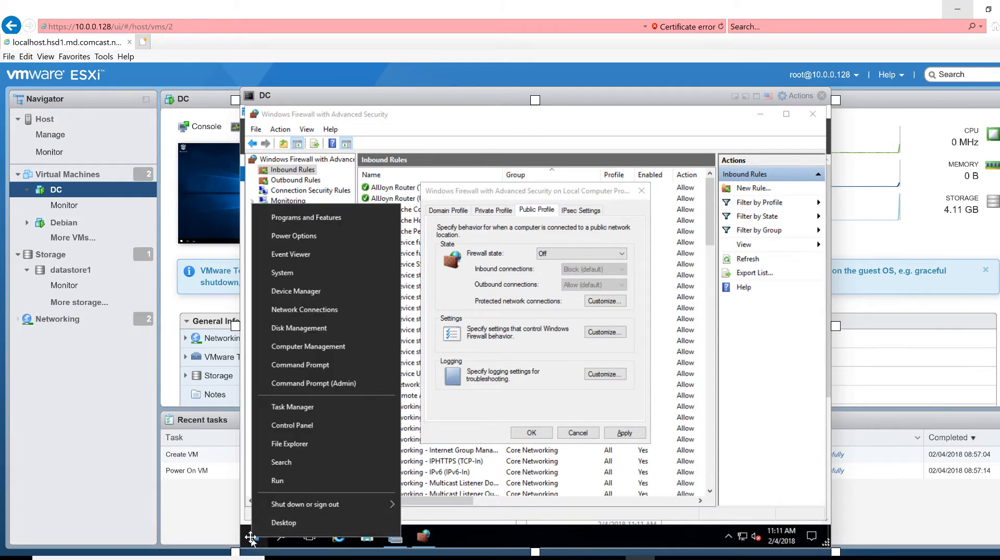
Allow remote connections to DC with Network Level Authentication and apply it in System Properties
{"action": "left_click", "coordinate": [294, 273]}
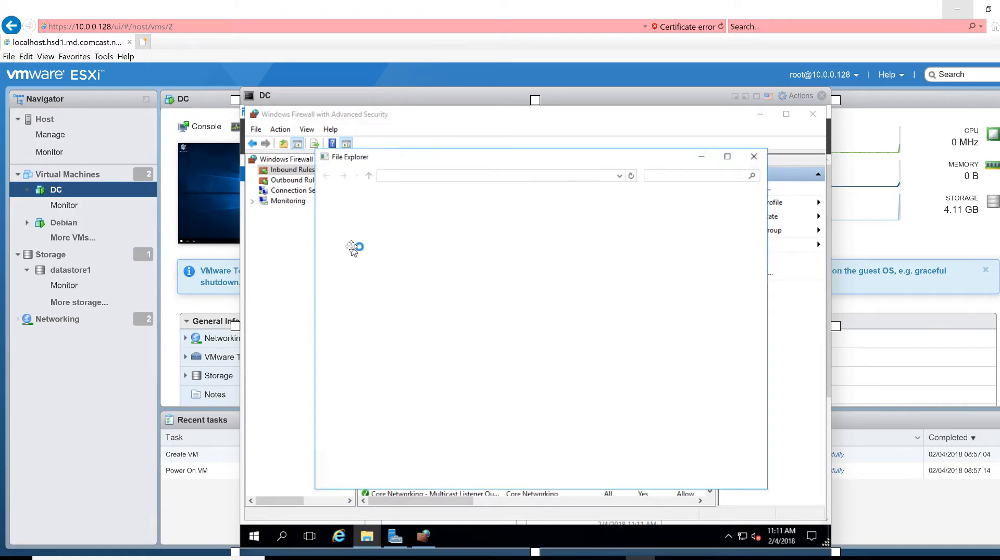
{"action": "left_click", "coordinate": [368, 233]}
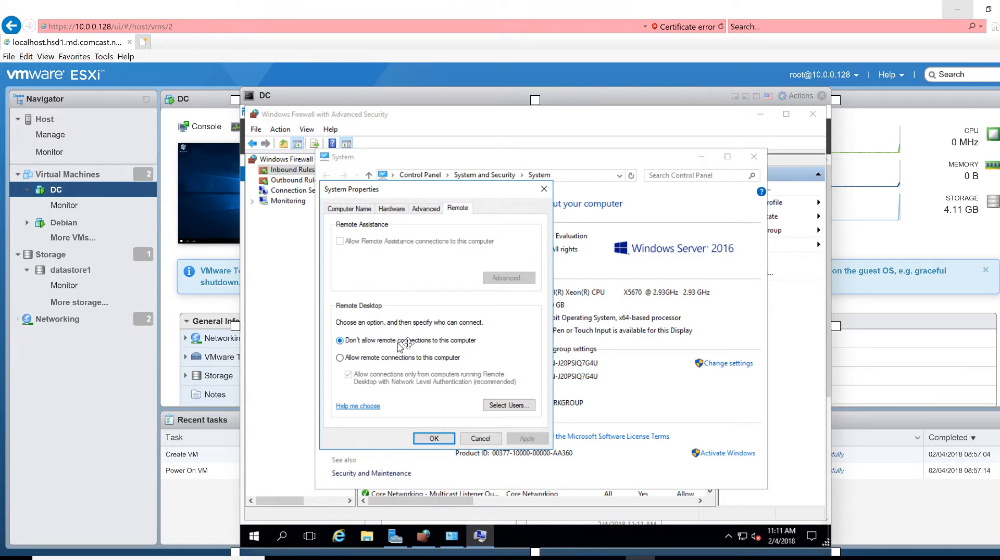
{"action": "left_click", "coordinate": [372, 359]}
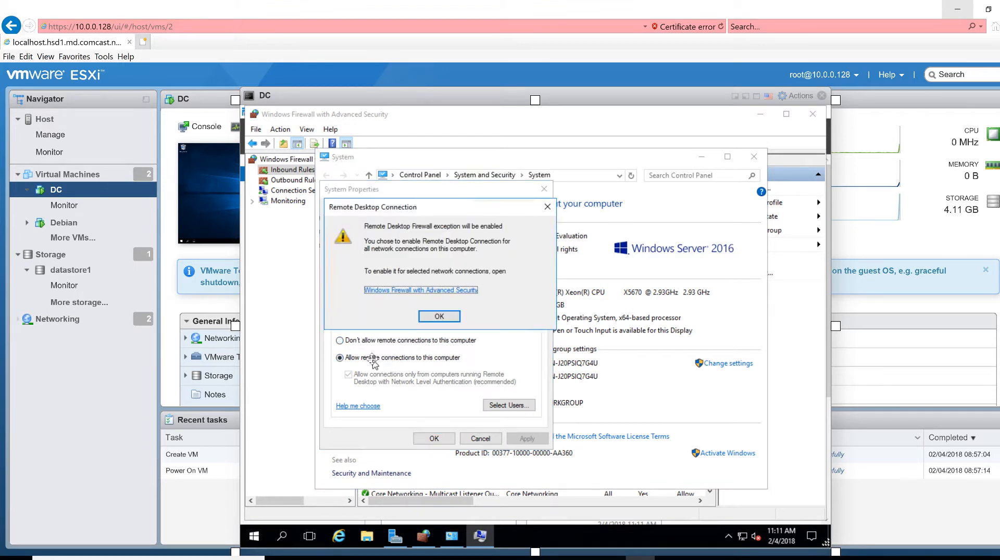
{"action": "left_click", "coordinate": [444, 318]}
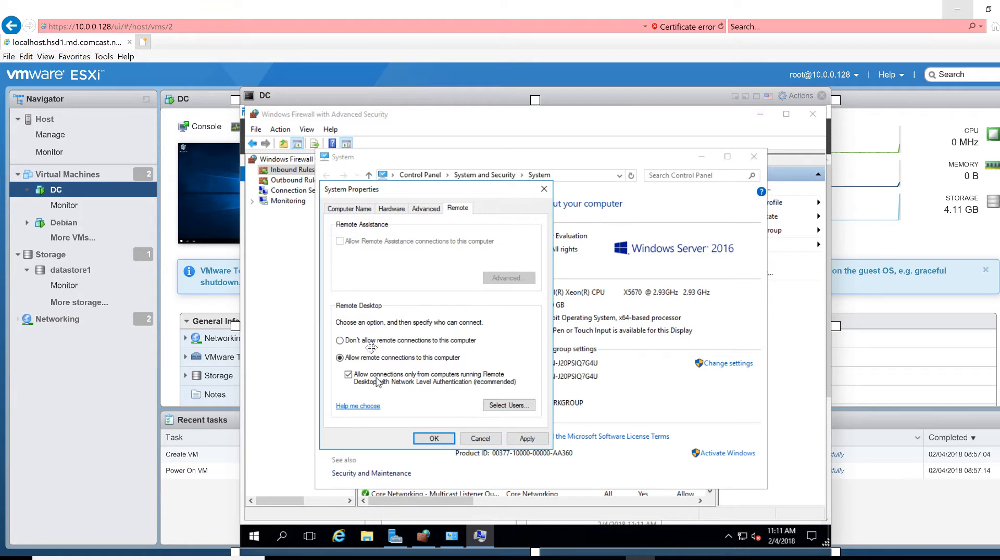
{"action": "left_click", "coordinate": [533, 441]}
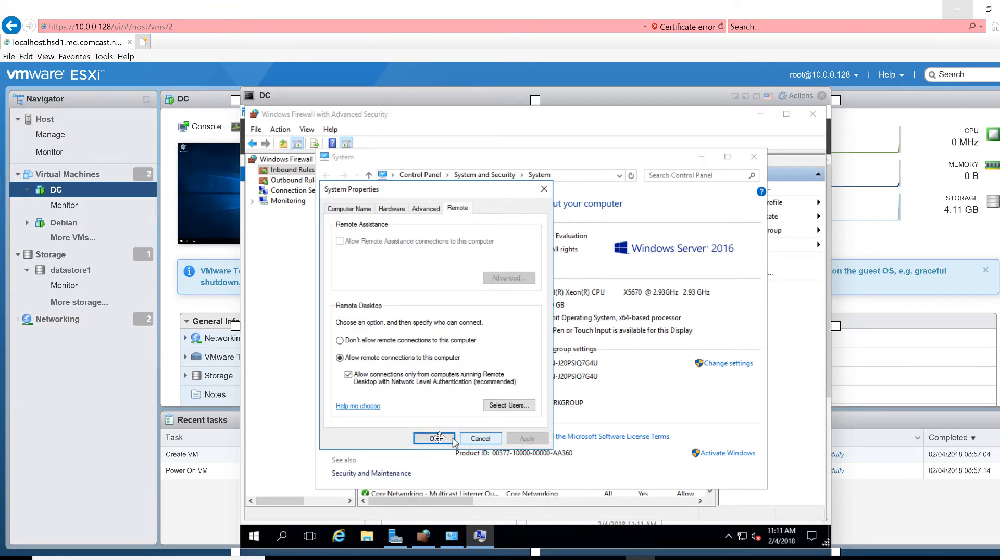
{"action": "left_click", "coordinate": [431, 439]}
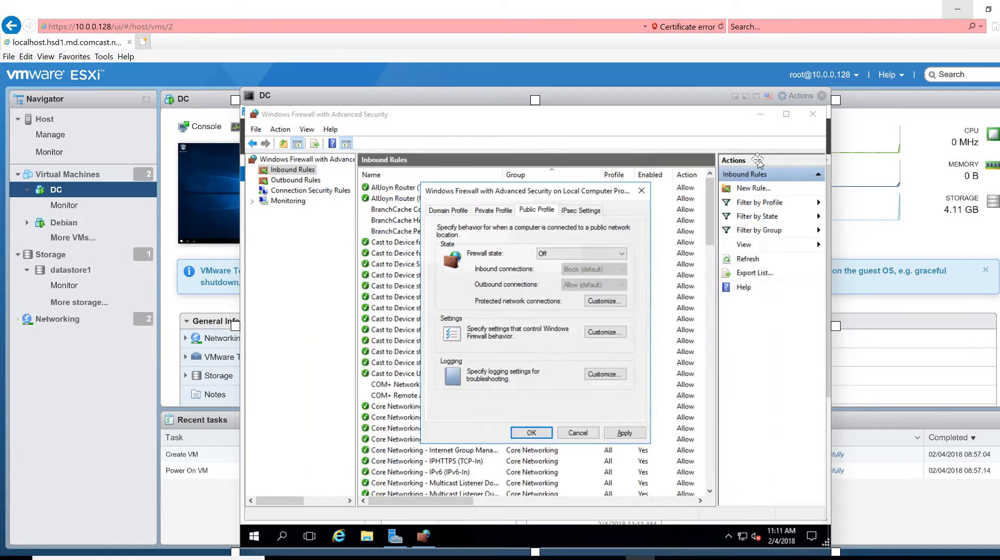
Close the System window, the firewall Properties dialog and the firewall management window
{"action": "left_click", "coordinate": [753, 157]}
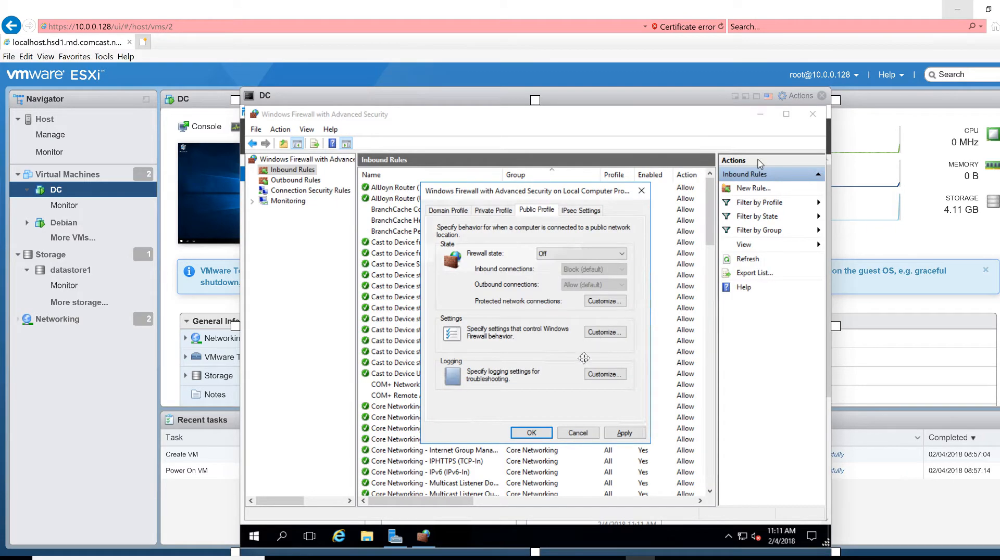
{"action": "left_click", "coordinate": [449, 211]}
{"action": "left_click", "coordinate": [641, 190]}
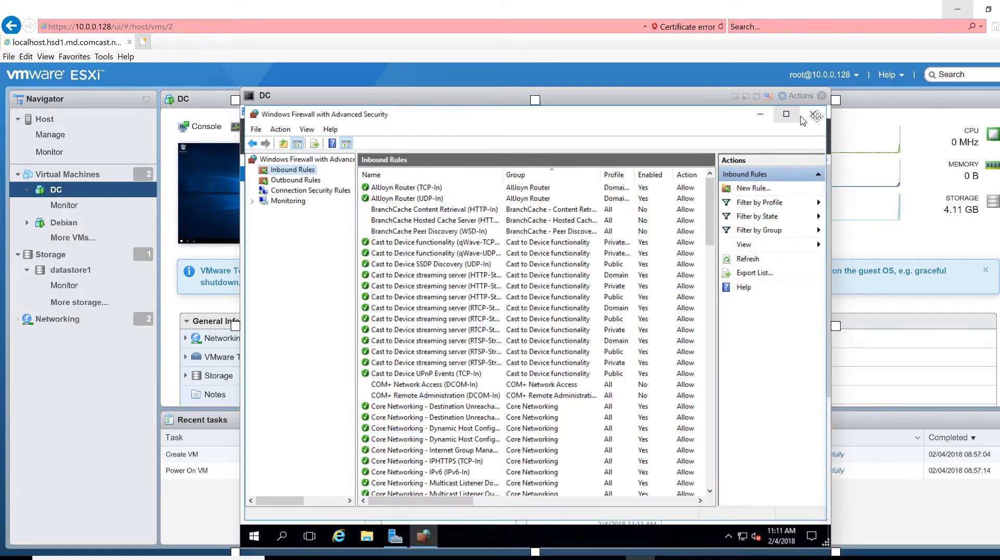
{"action": "left_click", "coordinate": [816, 116]}
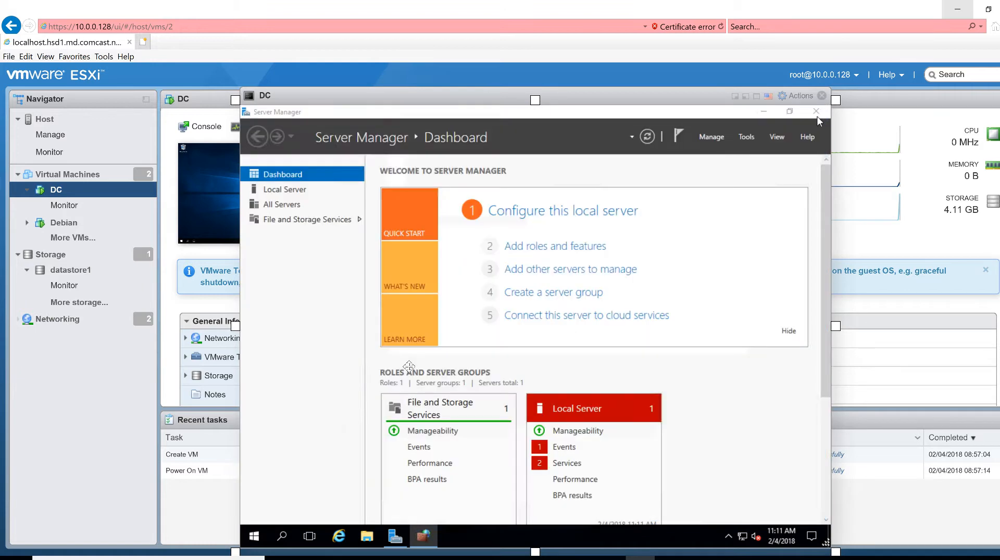
Set DC's computer description to 'dc' and apply it
{"action": "right_click", "coordinate": [258, 535]}
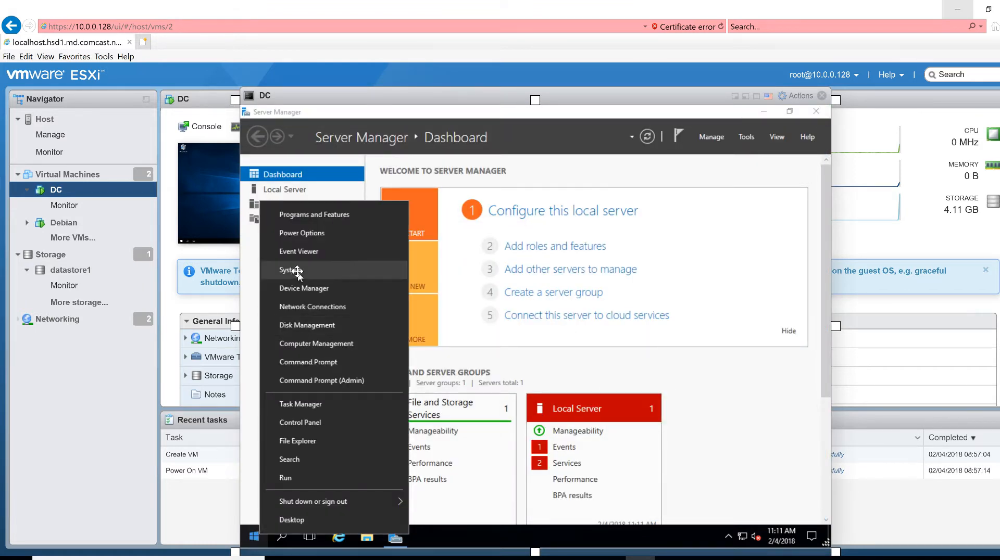
{"action": "left_click", "coordinate": [298, 271]}
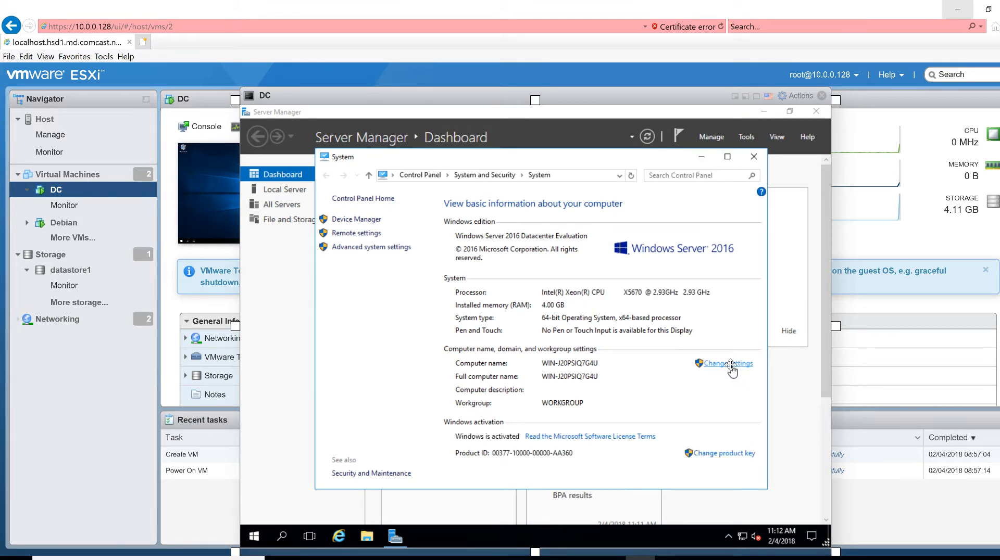
{"action": "left_click", "coordinate": [730, 365]}
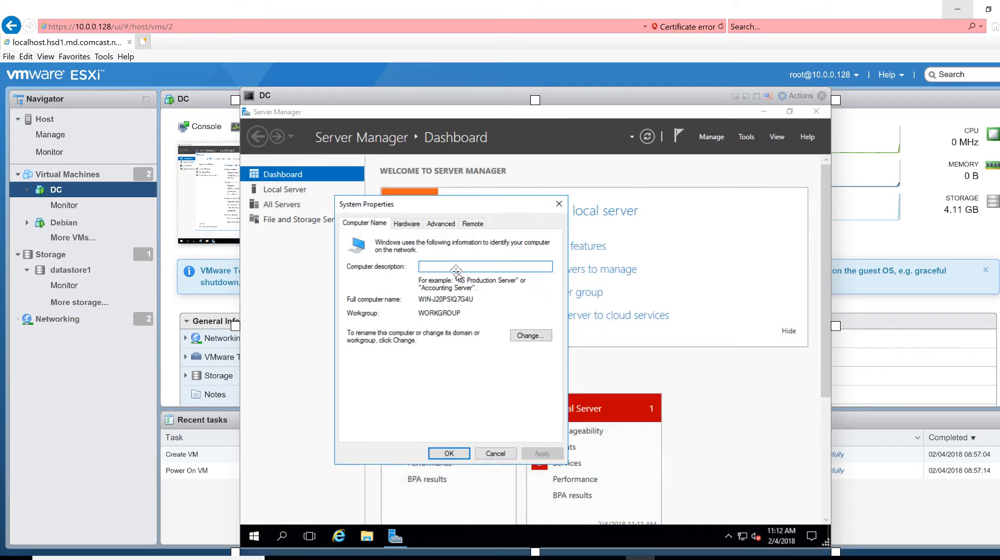
{"action": "type", "text": "dc"}
{"action": "left_click", "coordinate": [544, 452]}
{"action": "left_click", "coordinate": [449, 454]}
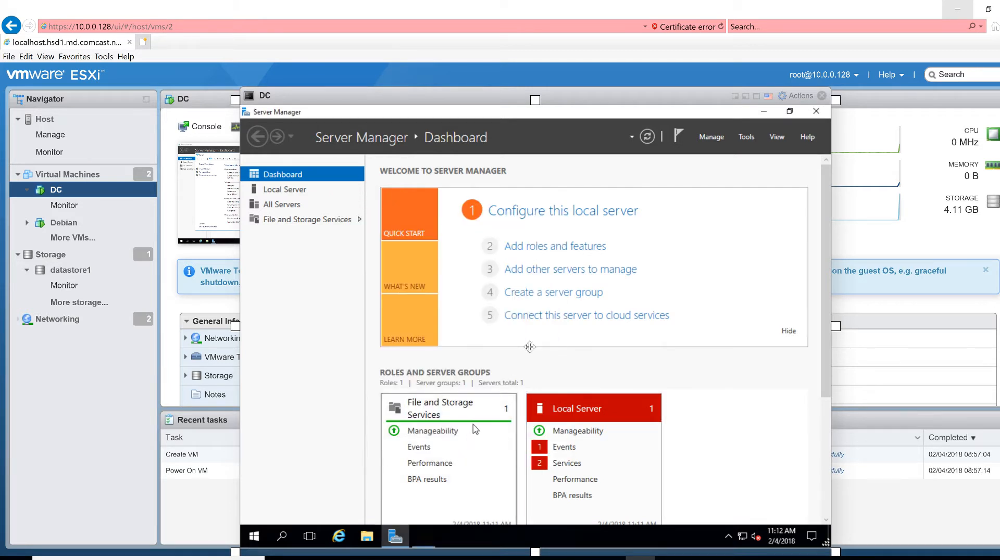
{"action": "right_click", "coordinate": [256, 537]}
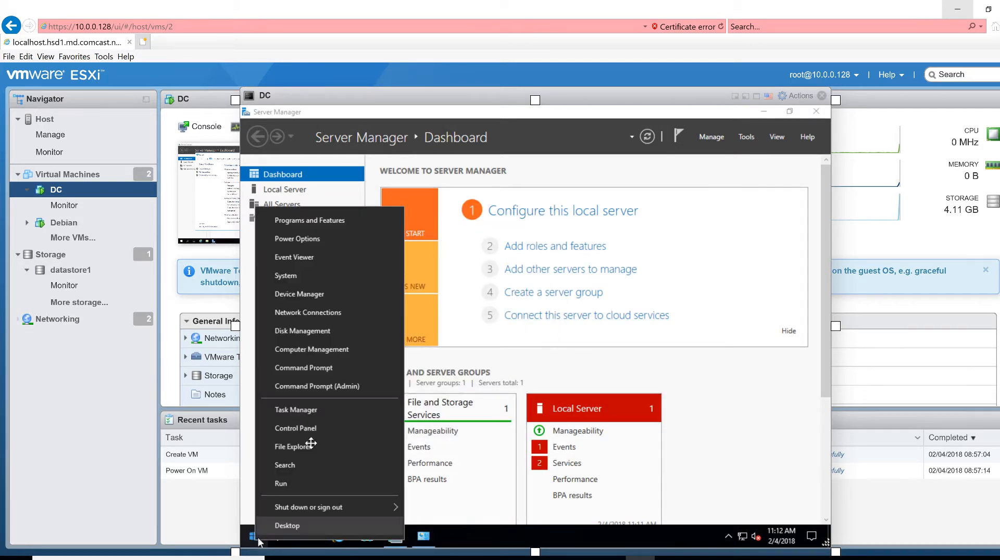
{"action": "mouse_move", "coordinate": [369, 508]}
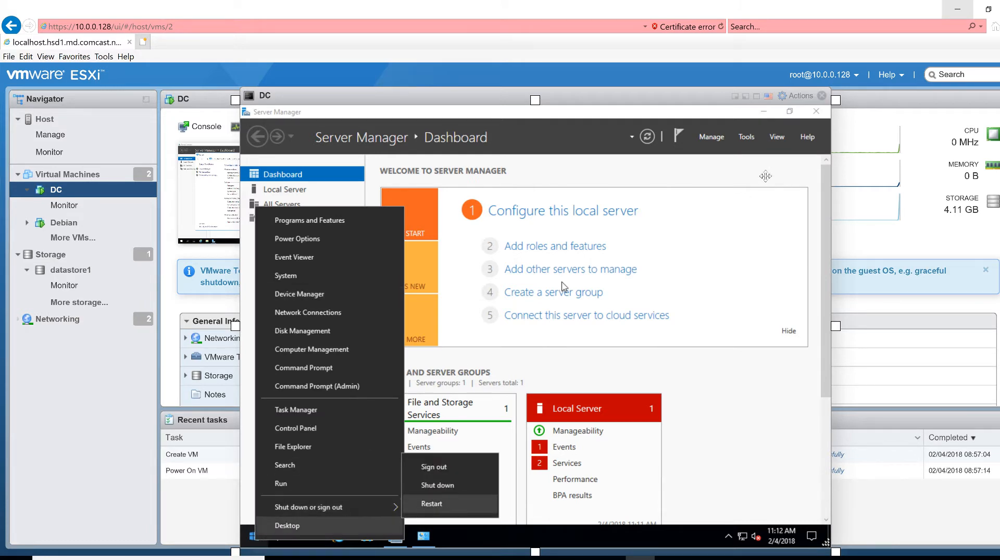
{"action": "left_click", "coordinate": [766, 113]}
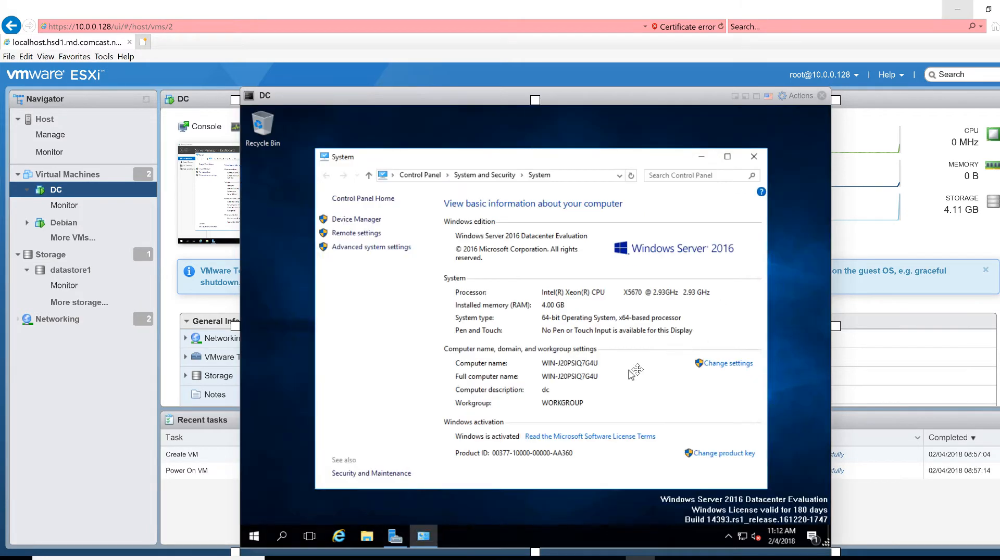
Change the computer name to 'dc' in Computer Name/Domain Changes, keeping workgroup membership
{"action": "left_click", "coordinate": [728, 363]}
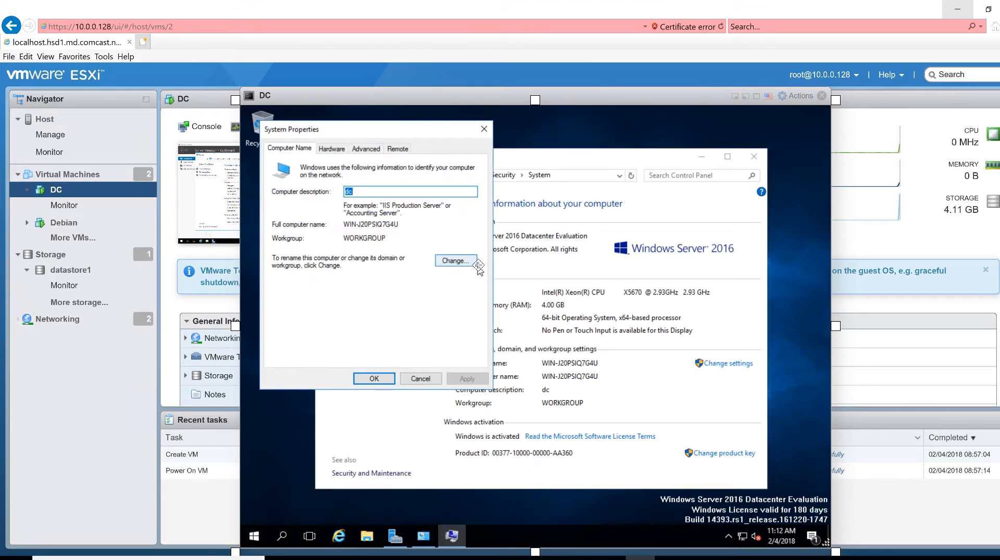
{"action": "left_click", "coordinate": [446, 265]}
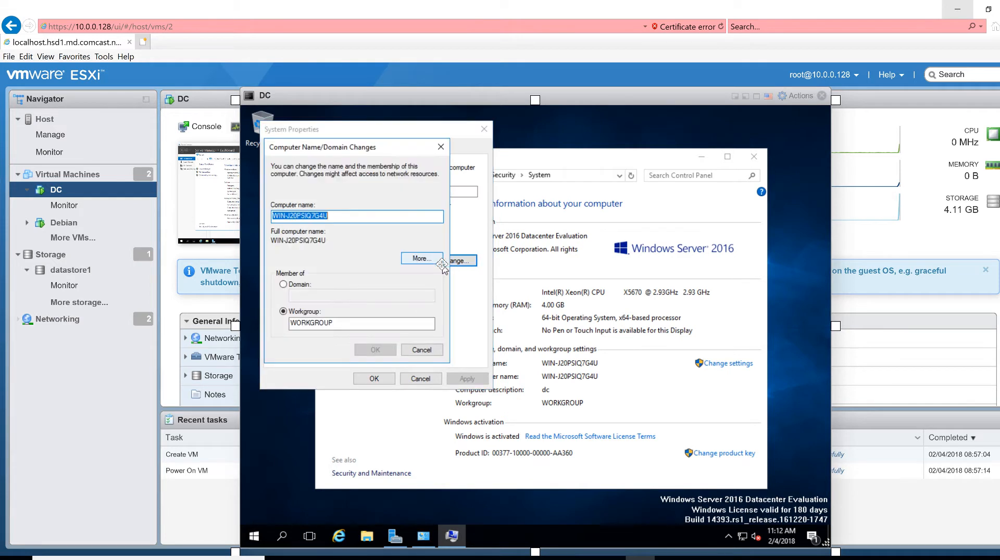
{"action": "left_click", "coordinate": [301, 288]}
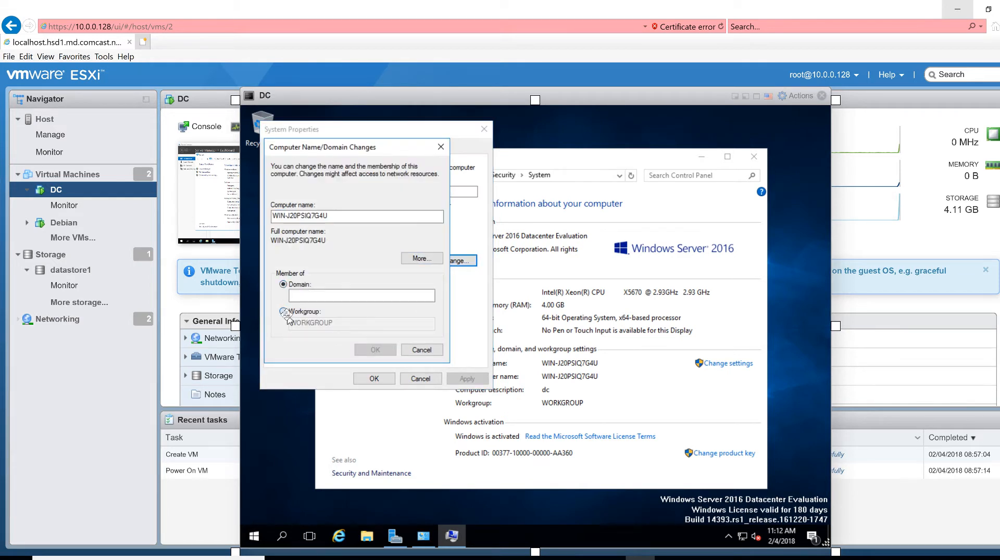
{"action": "left_click", "coordinate": [283, 312]}
{"action": "left_click_drag", "start_coordinate": [329, 215], "coordinate": [328, 216]}
{"action": "left_click", "coordinate": [334, 221]}
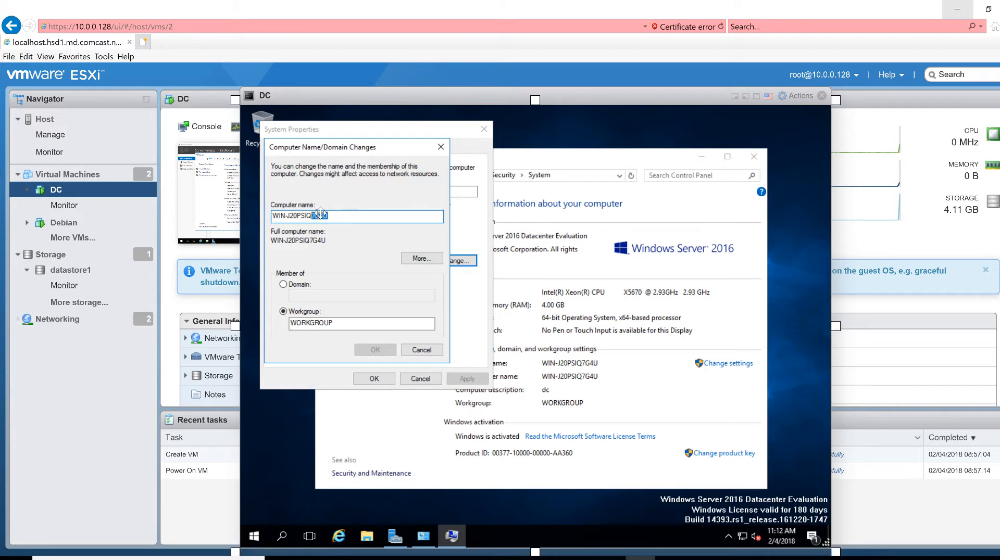
{"action": "left_click", "coordinate": [336, 218]}
{"action": "key", "text": "BackSpace"}
{"action": "key", "text": "BackSpace"}
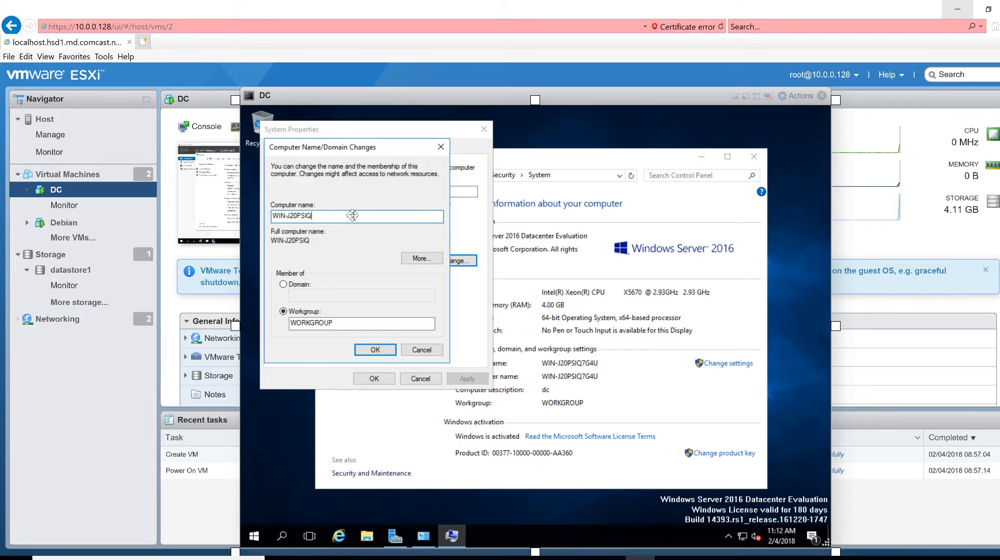
{"action": "key", "text": "BackSpace"}
{"action": "key", "text": "BackSpace"}
{"action": "key", "text": "BackSpace"}
{"action": "key", "text": "BackSpace"}
{"action": "key", "text": "BackSpace"}
{"action": "key", "text": "BackSpace"}
{"action": "key", "text": "BackSpace"}
{"action": "key", "text": "BackSpace"}
{"action": "type", "text": "dc"}
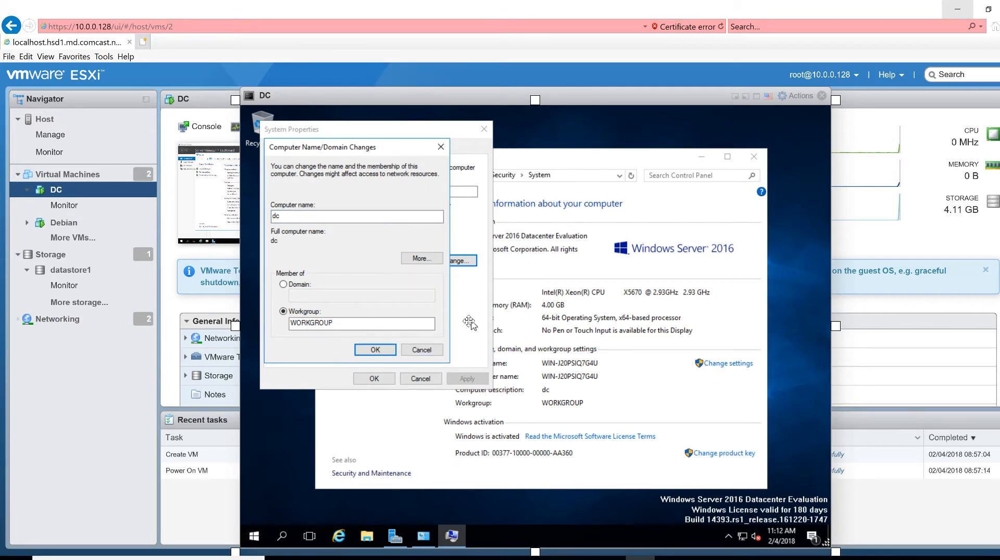
{"action": "key", "text": "Return"}
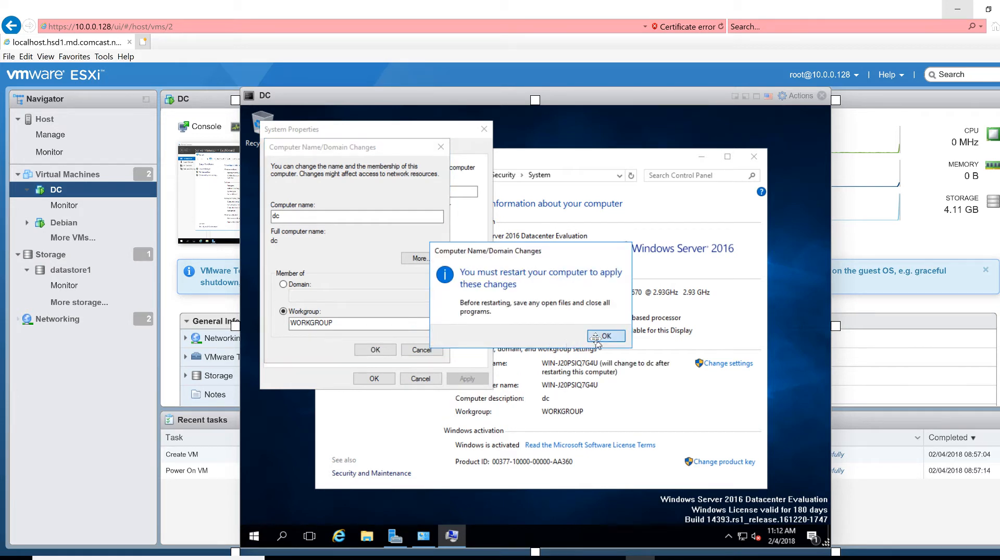
Acknowledge the restart notice, close System Properties and restart DC now
{"action": "left_click", "coordinate": [605, 336]}
{"action": "left_click", "coordinate": [366, 379]}
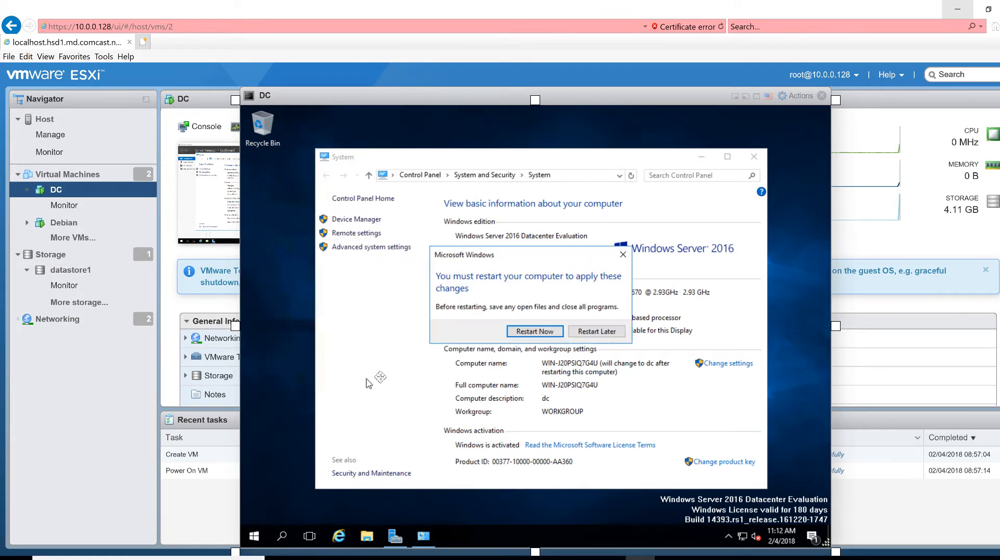
{"action": "left_click", "coordinate": [550, 331]}
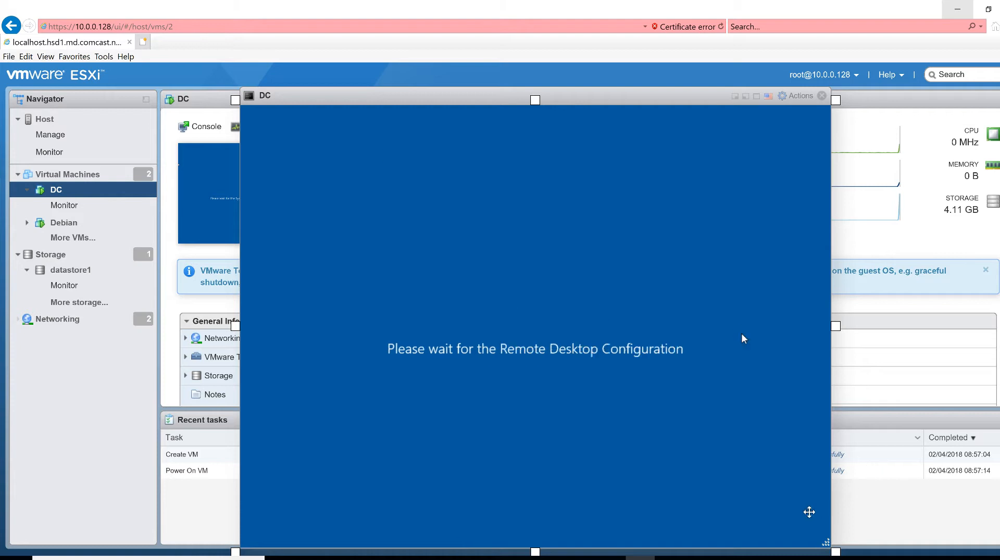
Sign in to the rebooted DC as Administrator with the account password
{"action": "mouse_move", "coordinate": [888, 518]}
{"action": "left_click", "coordinate": [958, 537]}
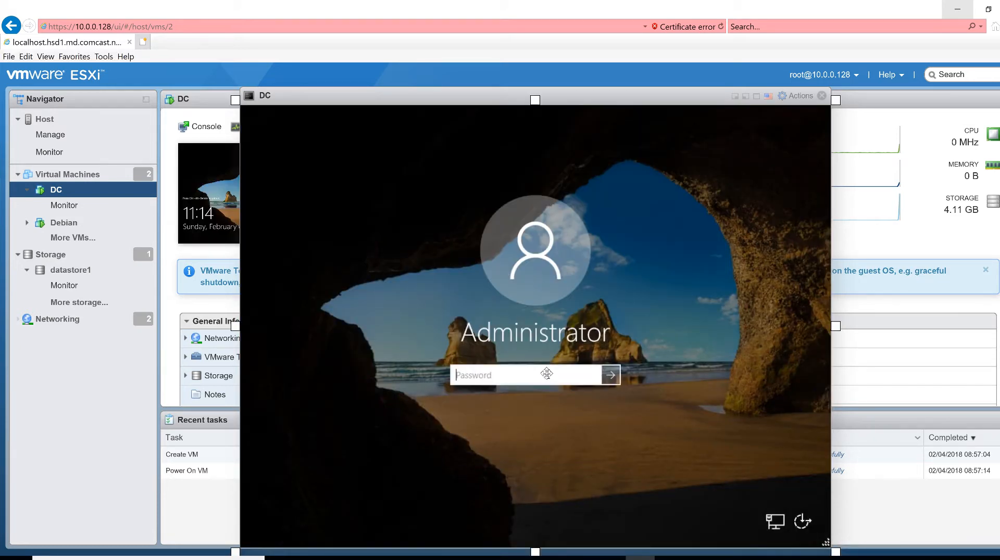
{"action": "type", "text": "••"}
{"action": "key", "text": "Return"}
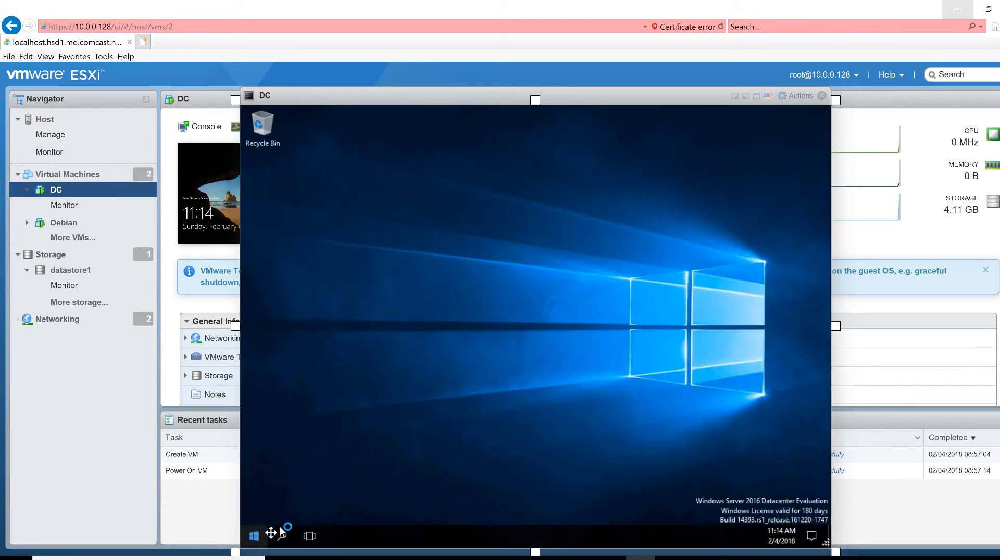
Maximize Server Manager on DC and launch Add Roles and Features from its Manage menu
{"action": "right_click", "coordinate": [261, 536]}
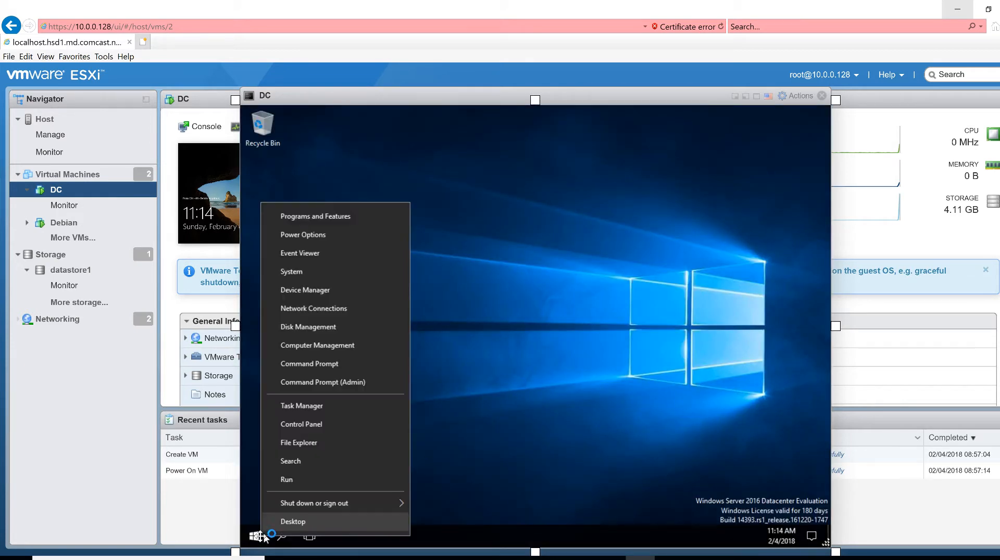
{"action": "left_click", "coordinate": [527, 457]}
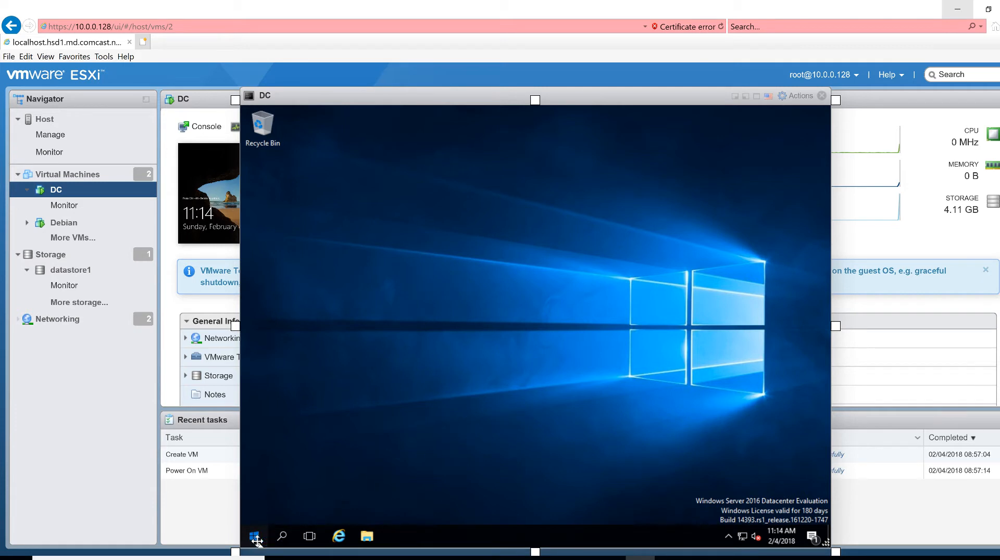
{"action": "left_click", "coordinate": [253, 541]}
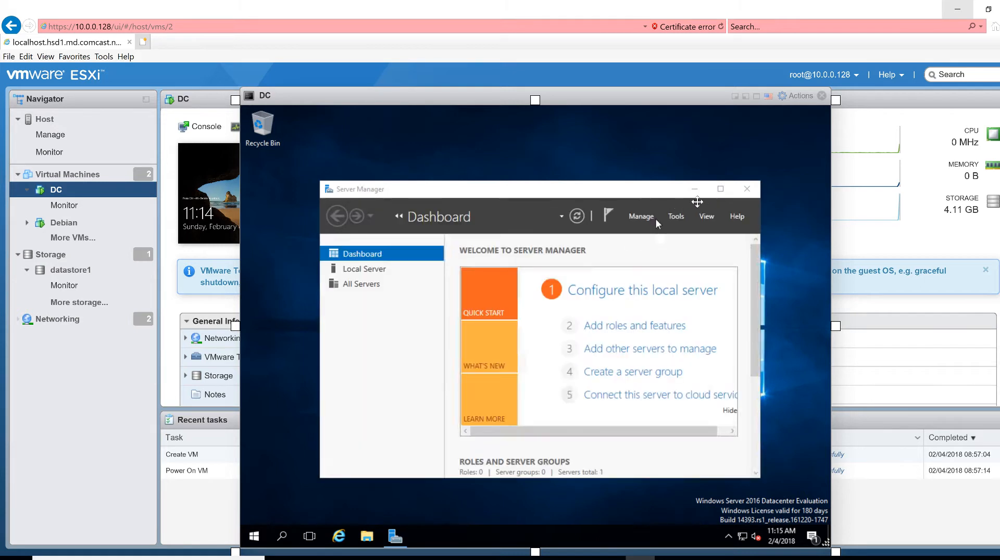
{"action": "left_click", "coordinate": [720, 189]}
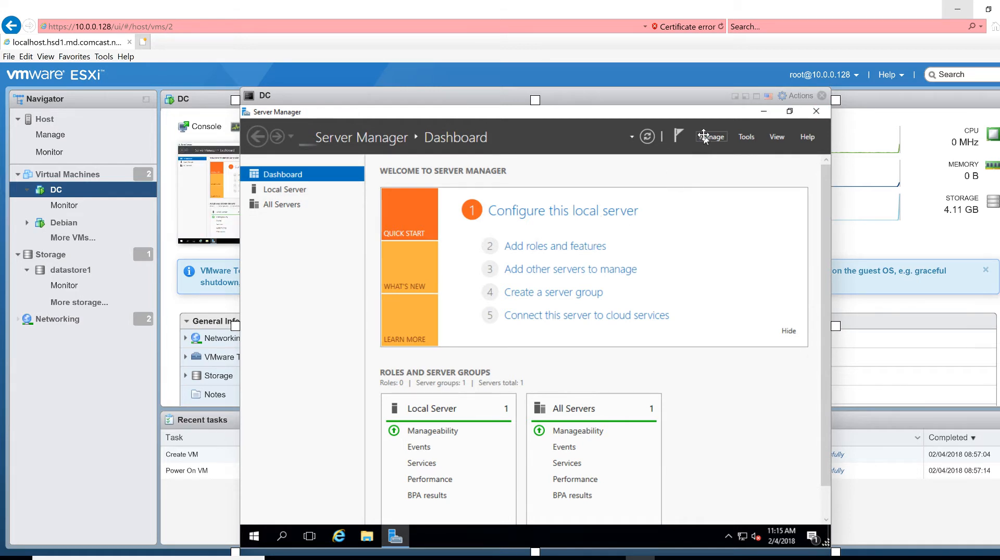
{"action": "left_click", "coordinate": [703, 137]}
{"action": "left_click", "coordinate": [724, 152]}
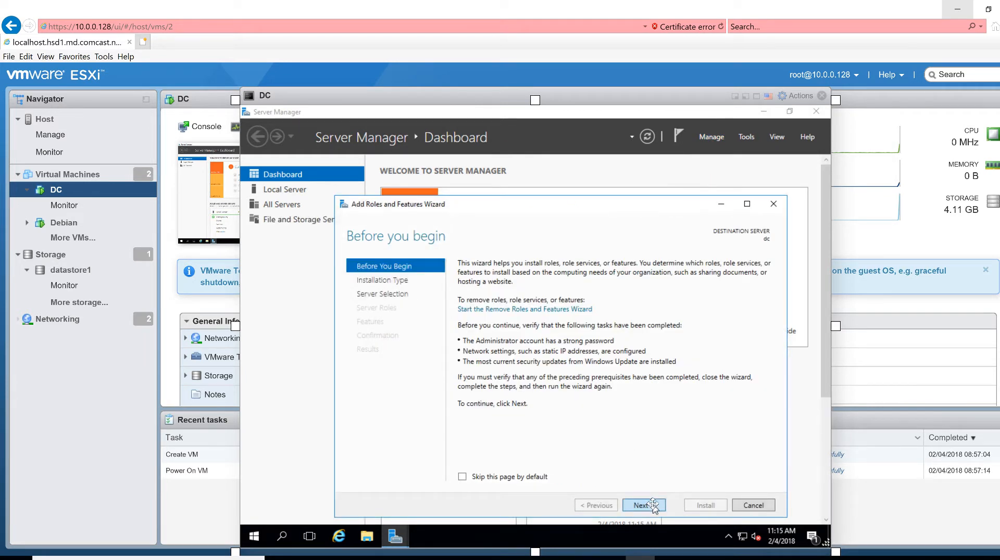
Select the Active Directory Domain Services role for dc, keep default features, and install it
{"action": "left_click", "coordinate": [645, 505]}
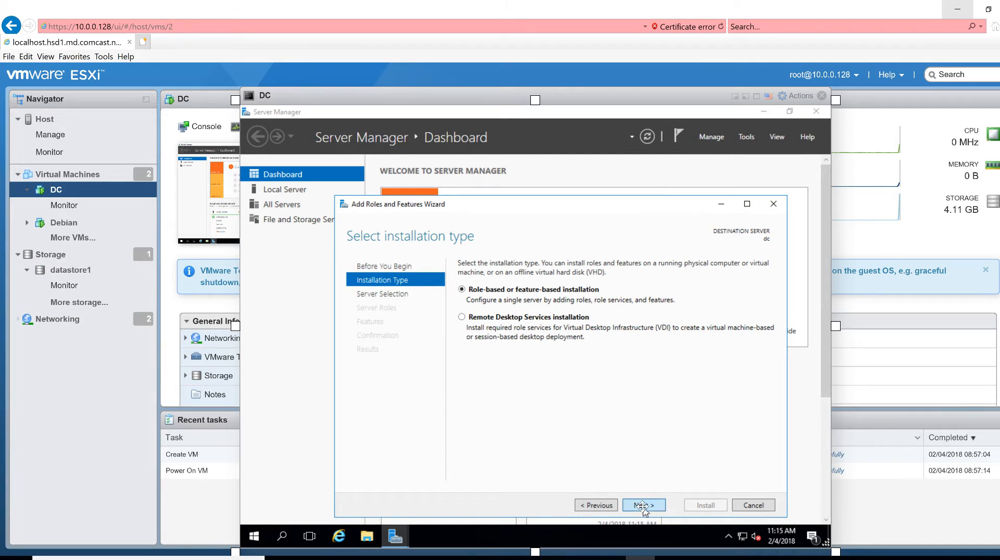
{"action": "left_click", "coordinate": [645, 505]}
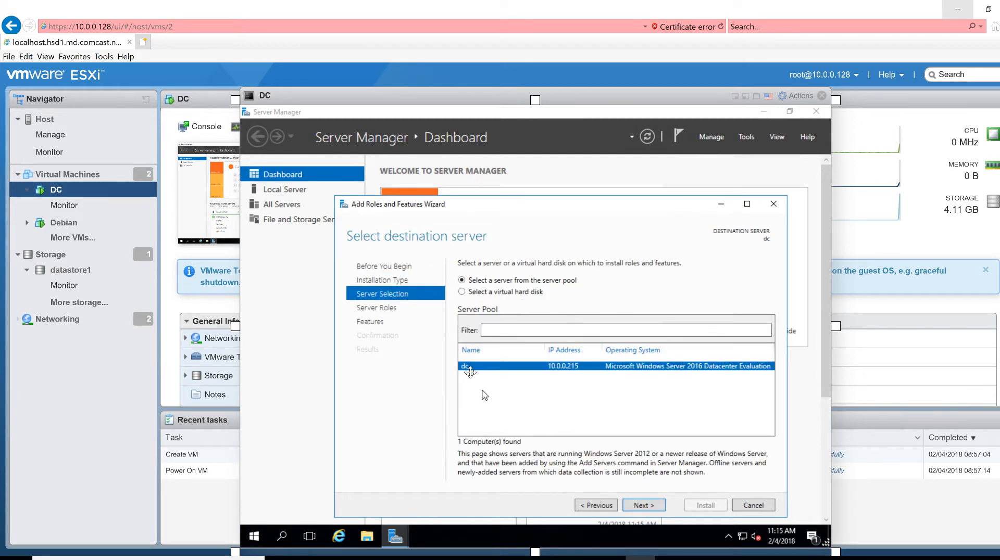
{"action": "left_click", "coordinate": [646, 505]}
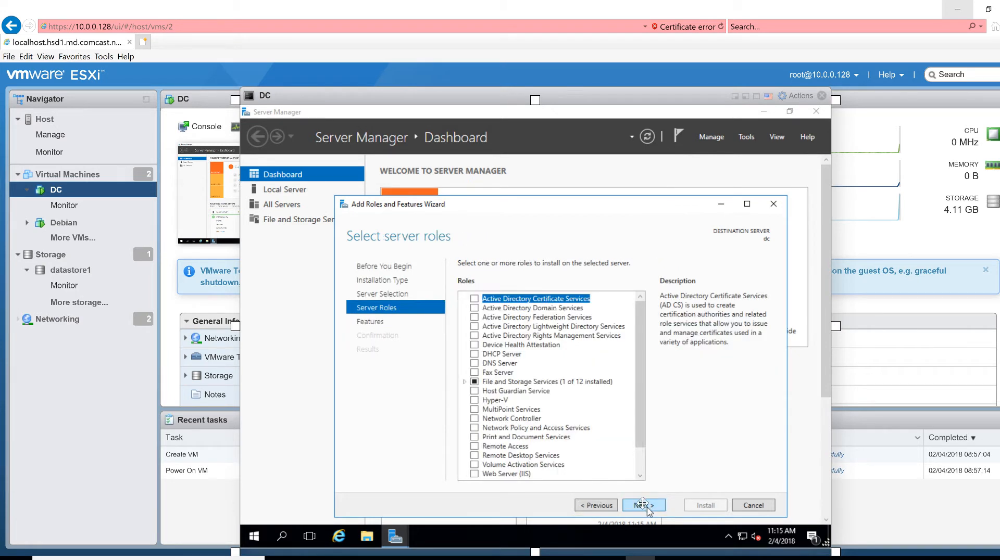
{"action": "left_click", "coordinate": [474, 309]}
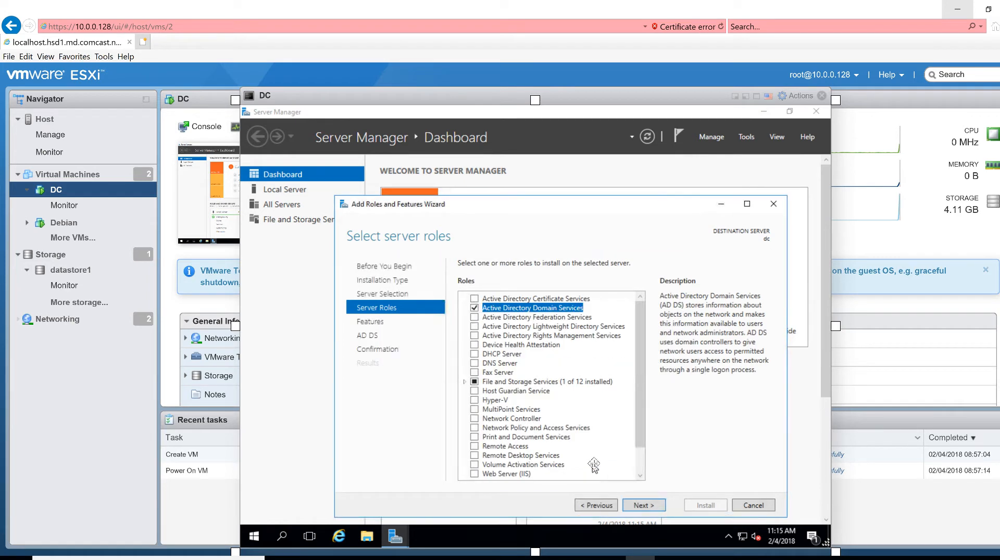
{"action": "left_click", "coordinate": [644, 505]}
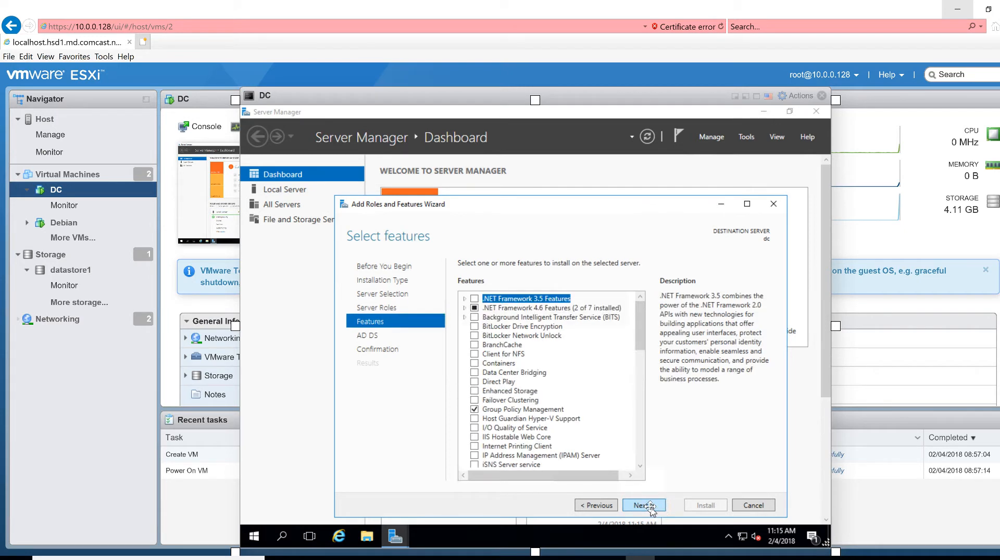
{"action": "left_click", "coordinate": [645, 506]}
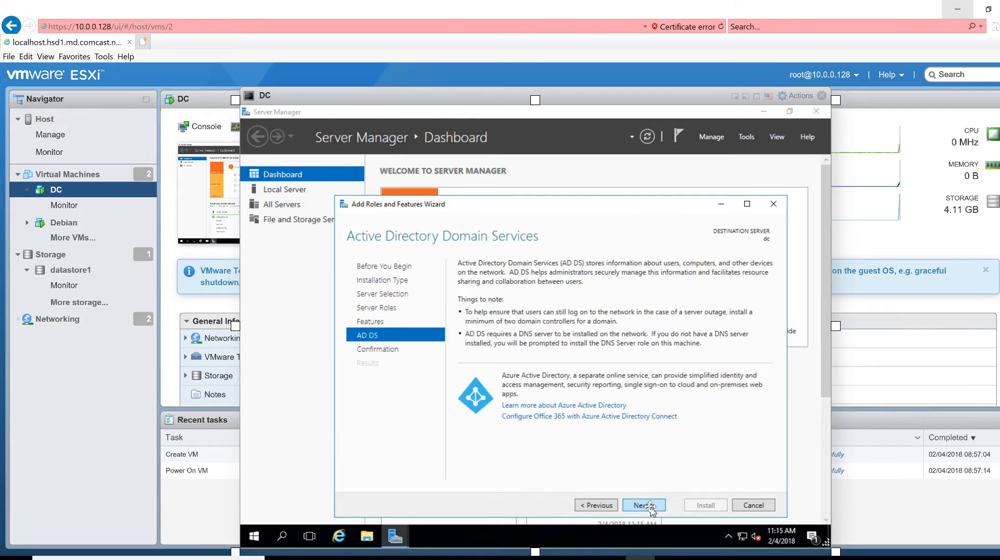
{"action": "left_click", "coordinate": [645, 506]}
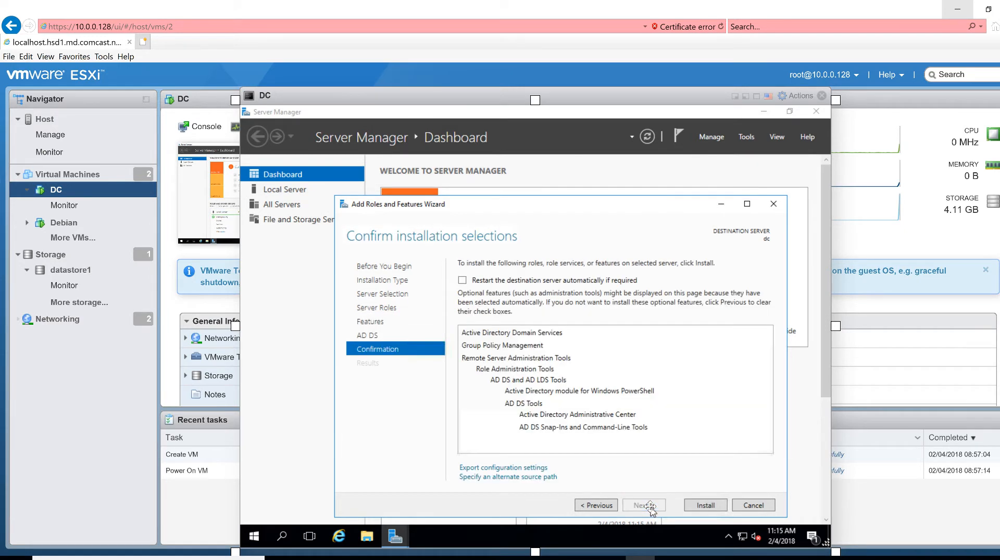
{"action": "left_click", "coordinate": [703, 505]}
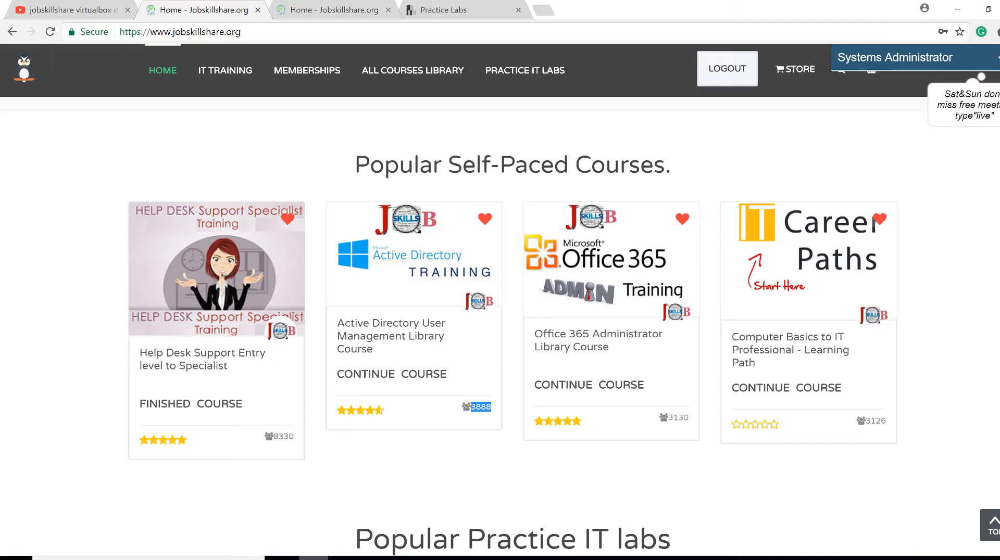
Check the Practice Labs exercises, then review Jobskillshare's Free, Plus, Premium and IT Pro plans
{"action": "left_click", "coordinate": [452, 7]}
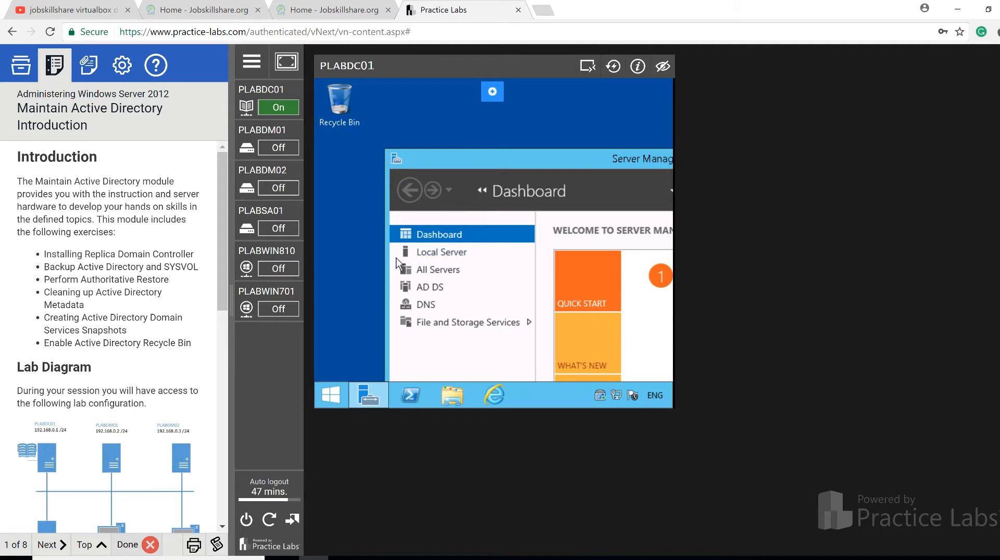
{"action": "left_click", "coordinate": [21, 73]}
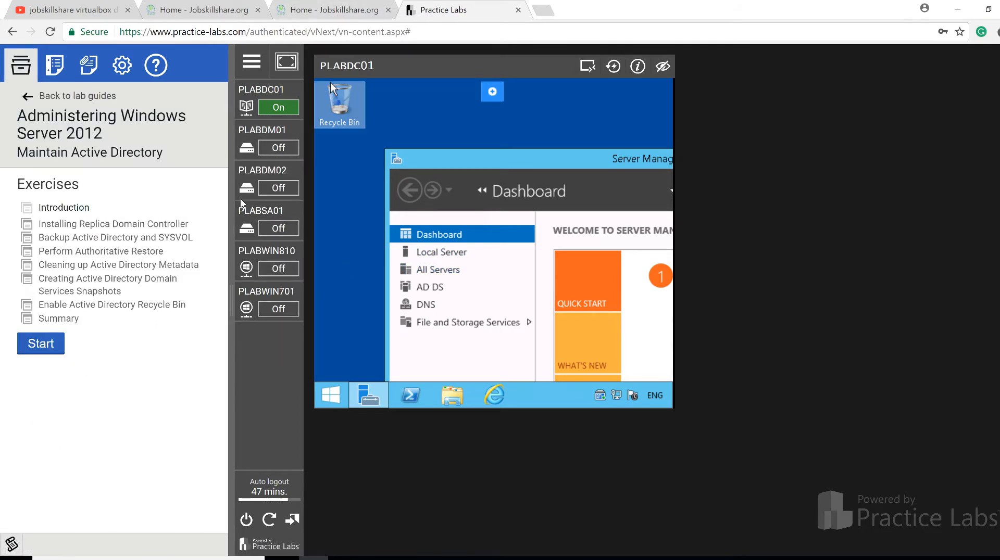
{"action": "left_click", "coordinate": [218, 9]}
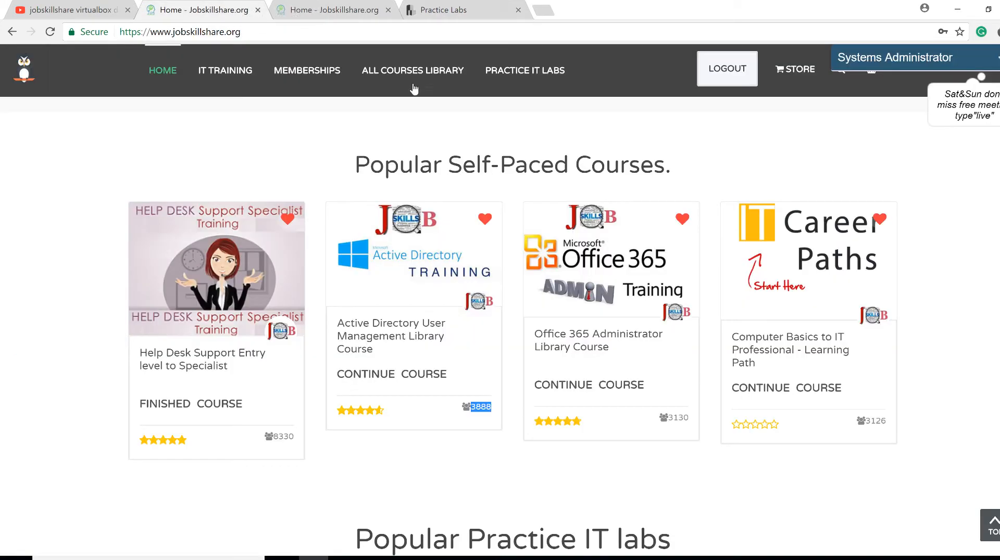
{"action": "left_click", "coordinate": [332, 72]}
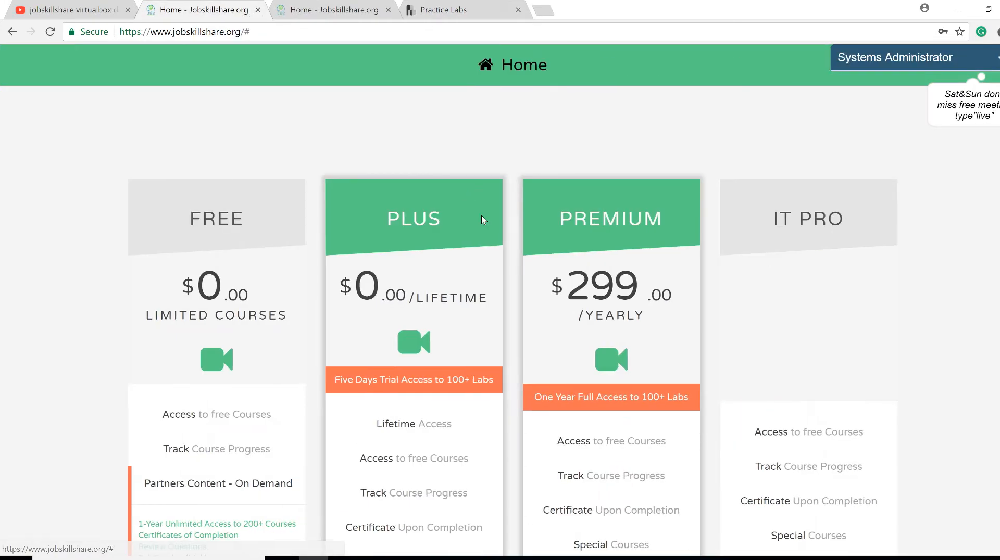
{"action": "scroll", "coordinate": [581, 337], "scroll_direction": "down", "scroll_amount": 7}
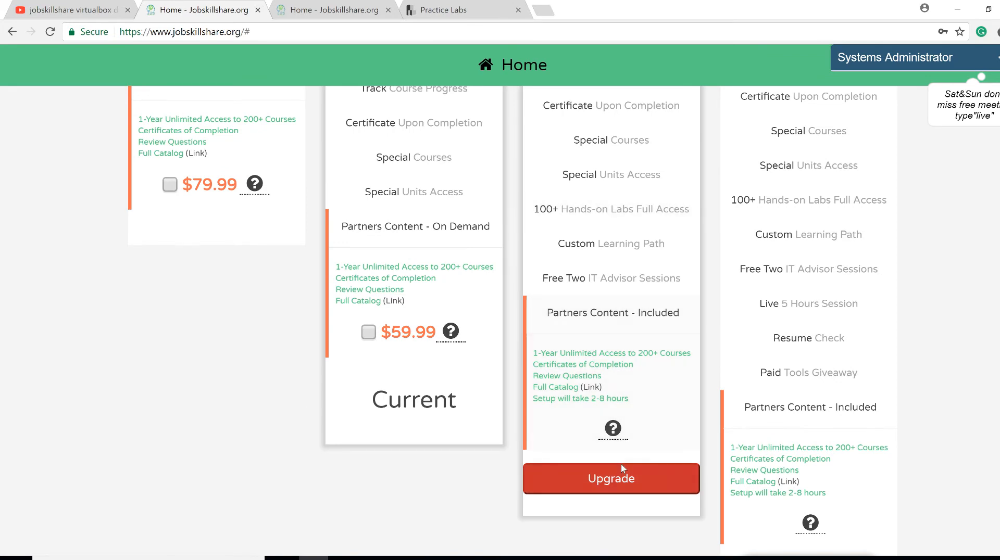
{"action": "mouse_move", "coordinate": [601, 424]}
{"action": "scroll", "coordinate": [573, 326], "scroll_direction": "up", "scroll_amount": 3}
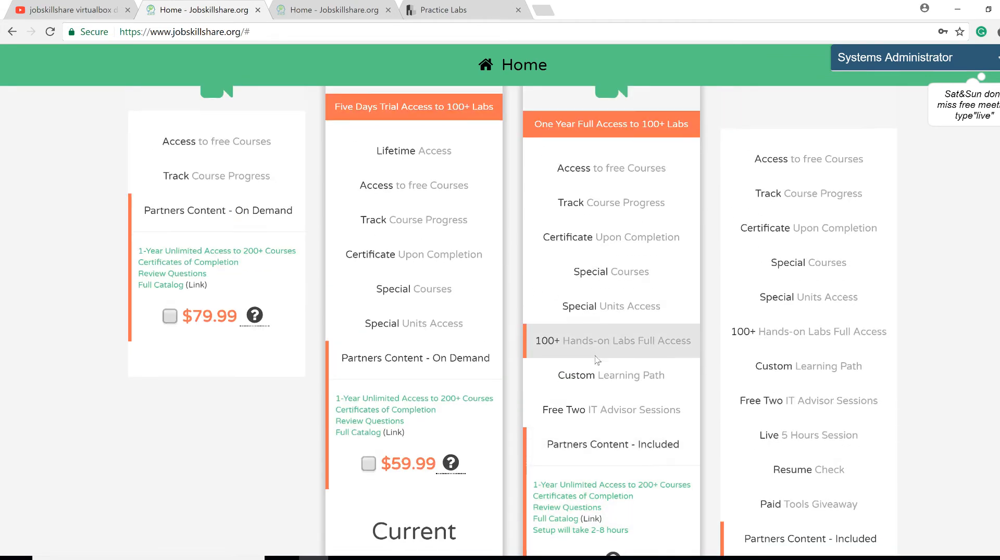
{"action": "scroll", "coordinate": [573, 326], "scroll_direction": "down", "scroll_amount": 4}
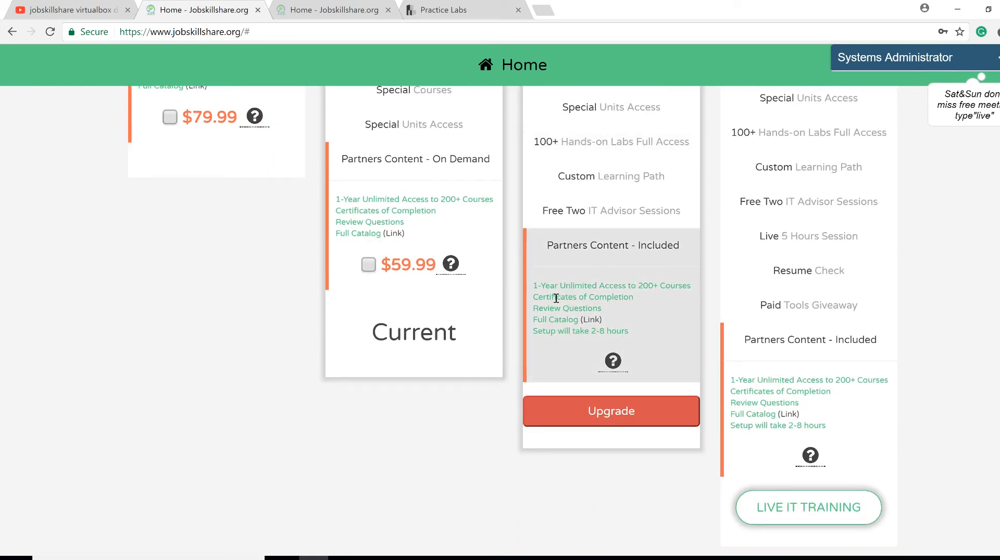
{"action": "scroll", "coordinate": [479, 313], "scroll_direction": "up", "scroll_amount": 4}
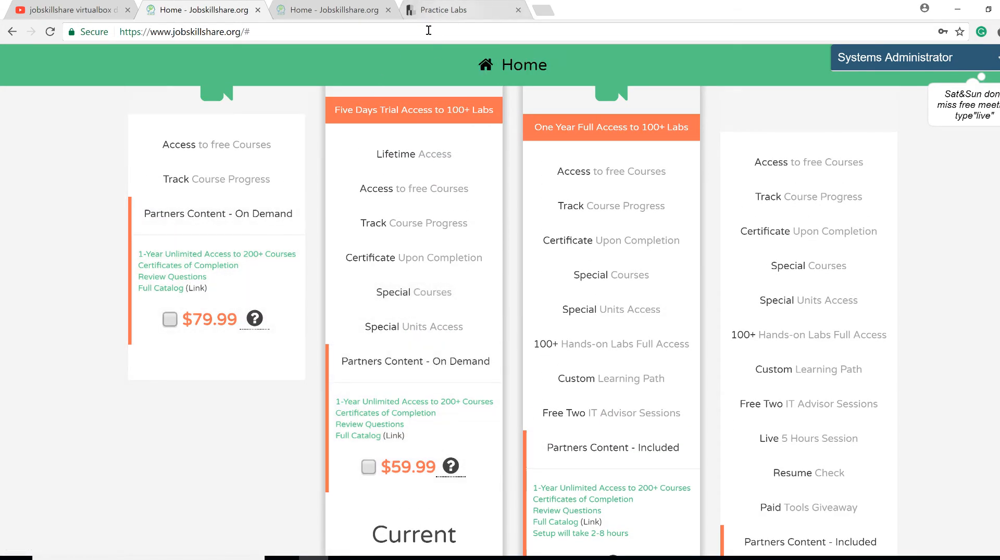
Scroll the Practice Labs Lab Guides list and open the Maintain Active Directory lab
{"action": "left_click", "coordinate": [455, 9]}
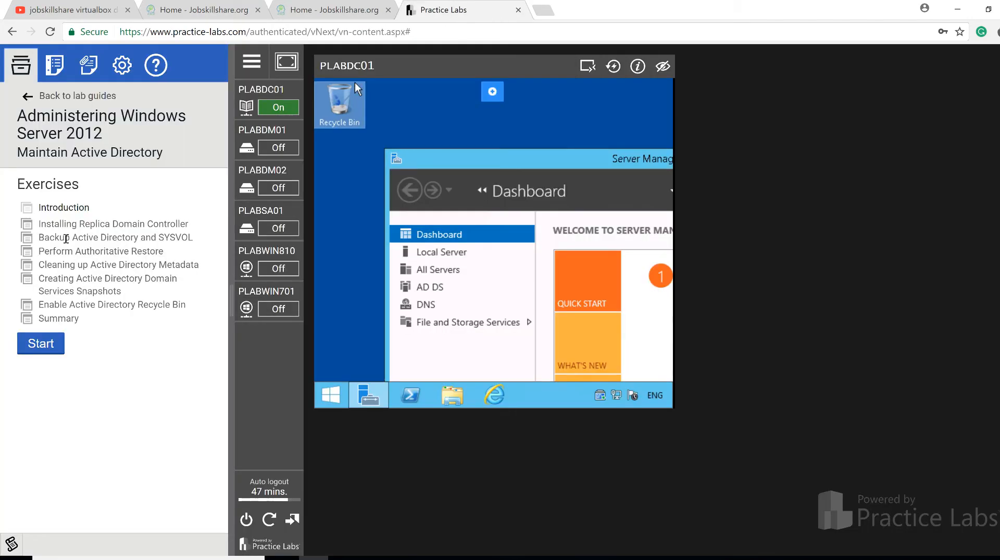
{"action": "left_click", "coordinate": [19, 96]}
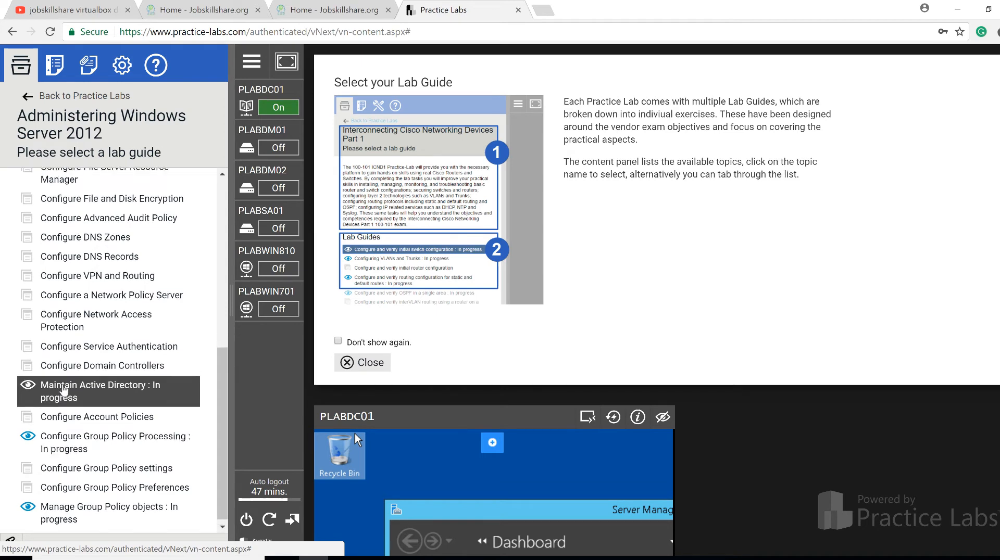
{"action": "scroll", "coordinate": [52, 364], "scroll_direction": "up", "scroll_amount": 3}
{"action": "left_click_drag", "start_coordinate": [18, 120], "coordinate": [96, 120]}
{"action": "scroll", "coordinate": [151, 248], "scroll_direction": "up", "scroll_amount": 4}
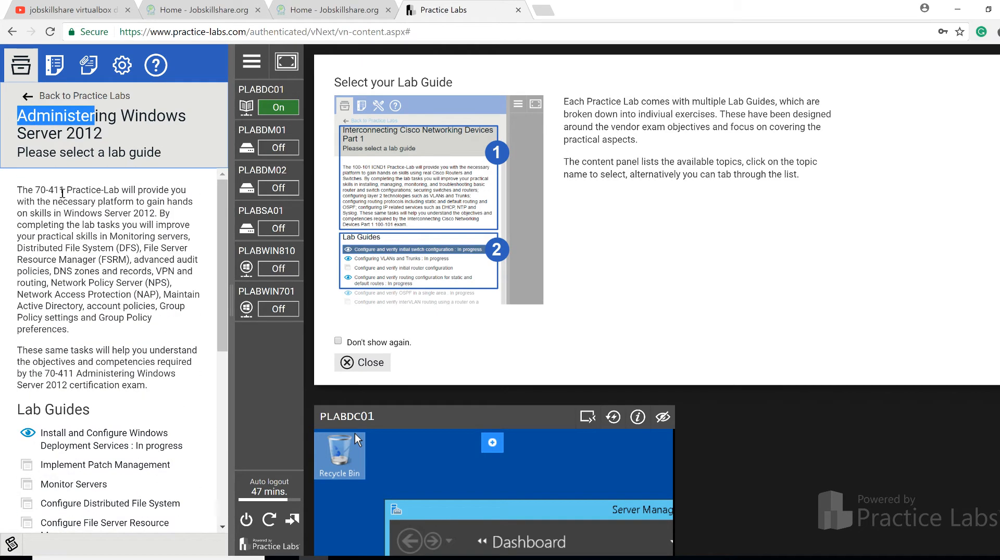
{"action": "left_click_drag", "start_coordinate": [64, 191], "coordinate": [56, 190]}
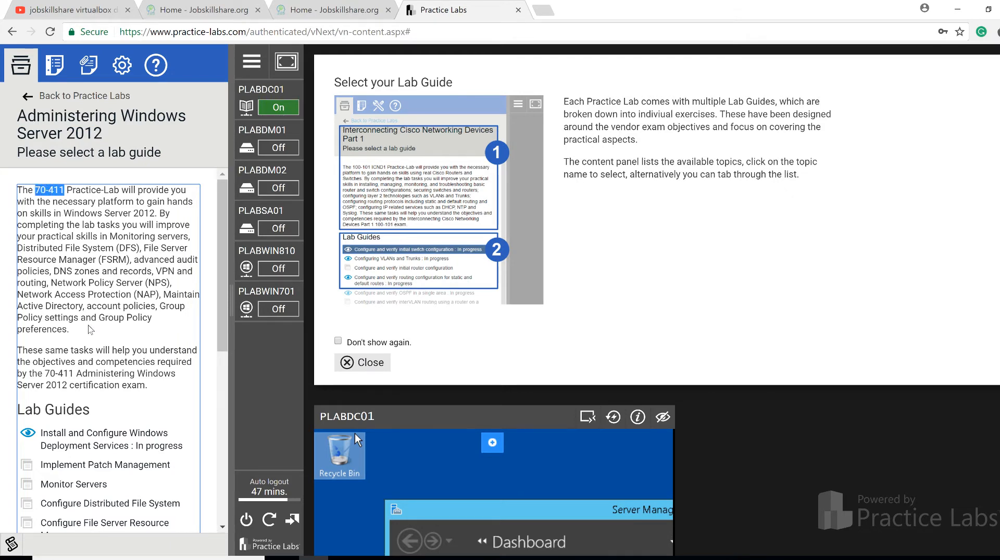
{"action": "scroll", "coordinate": [90, 329], "scroll_direction": "down", "scroll_amount": 5}
{"action": "scroll", "coordinate": [109, 338], "scroll_direction": "up", "scroll_amount": 4}
{"action": "scroll", "coordinate": [123, 346], "scroll_direction": "down", "scroll_amount": 1}
{"action": "scroll", "coordinate": [122, 347], "scroll_direction": "down", "scroll_amount": 3}
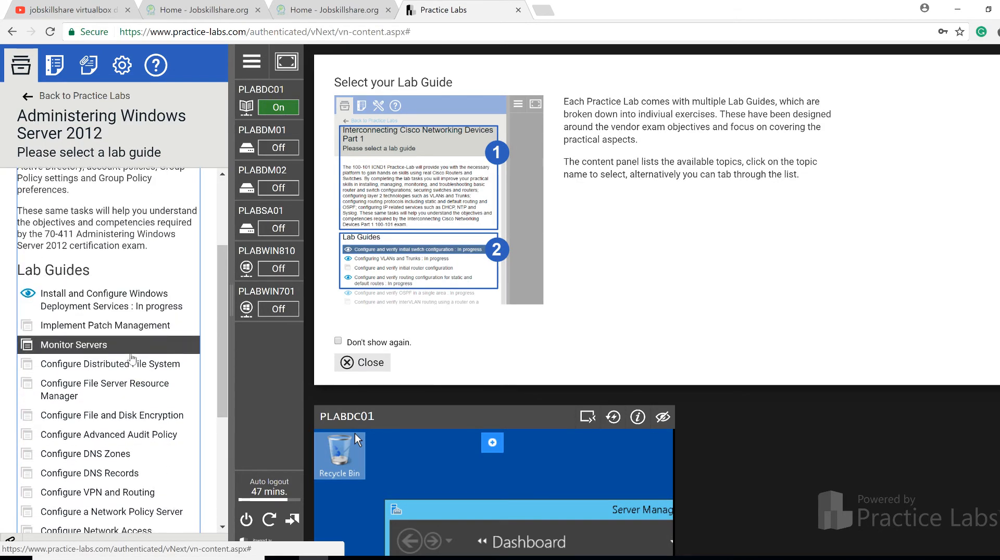
{"action": "scroll", "coordinate": [125, 339], "scroll_direction": "down", "scroll_amount": 2}
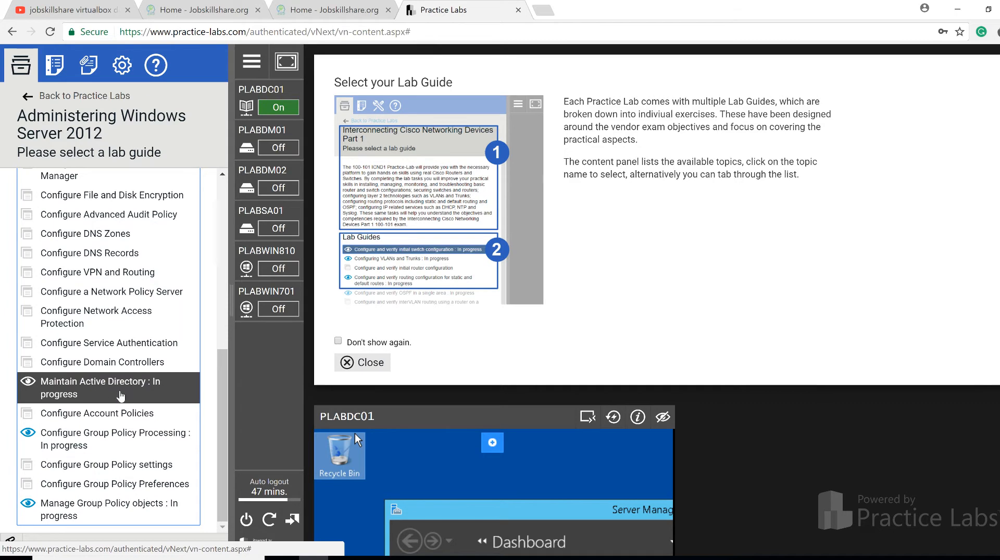
{"action": "left_click", "coordinate": [119, 396]}
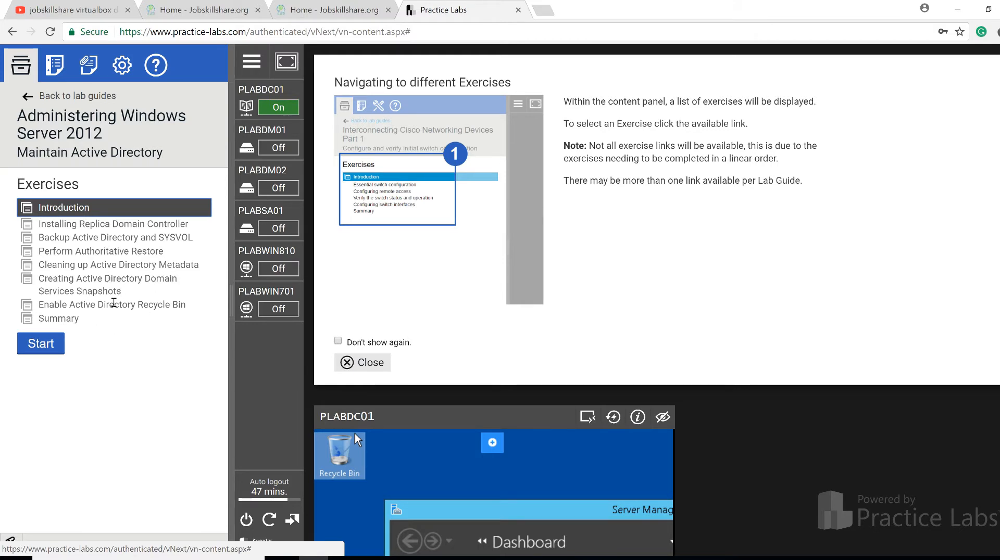
{"action": "mouse_move", "coordinate": [271, 100]}
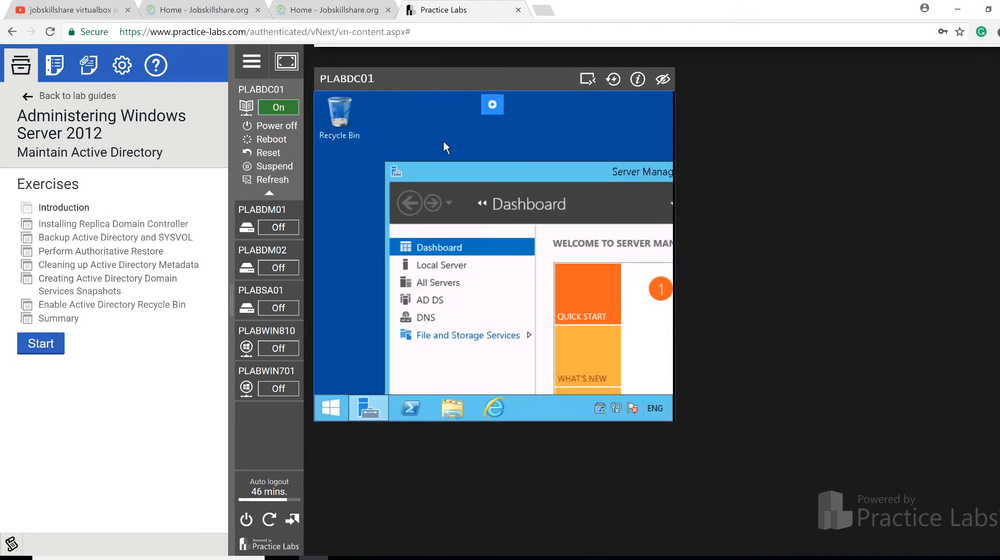
Show the power options for PLABDM01, PLABDM02, PLABWIN810 and PLABWIN701
{"action": "left_click", "coordinate": [280, 225]}
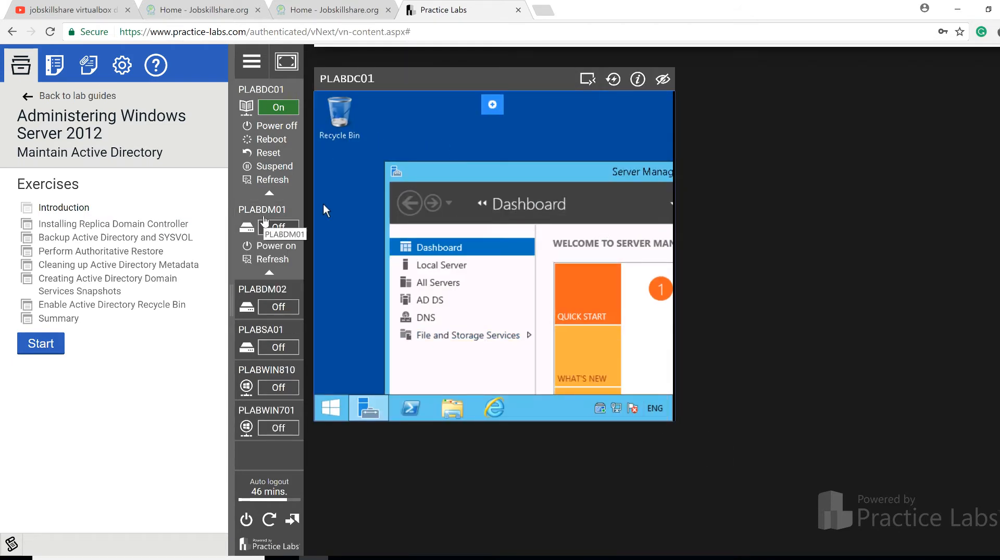
{"action": "left_click", "coordinate": [278, 306]}
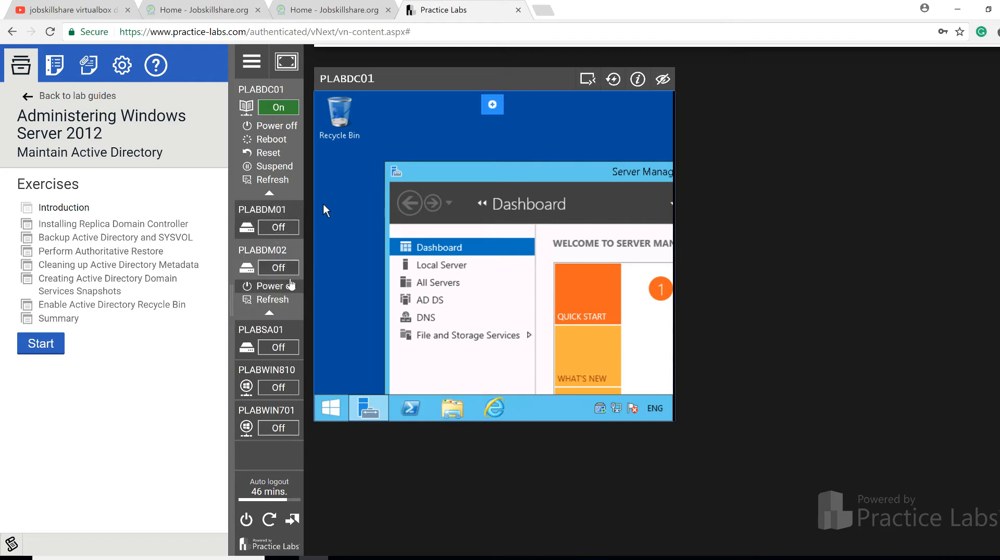
{"action": "left_click", "coordinate": [278, 388]}
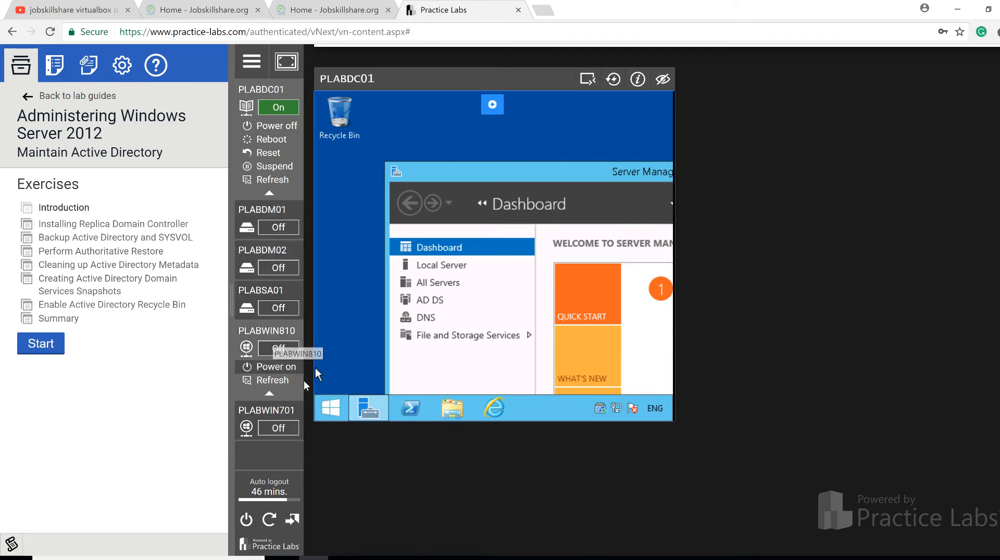
{"action": "left_click", "coordinate": [278, 428]}
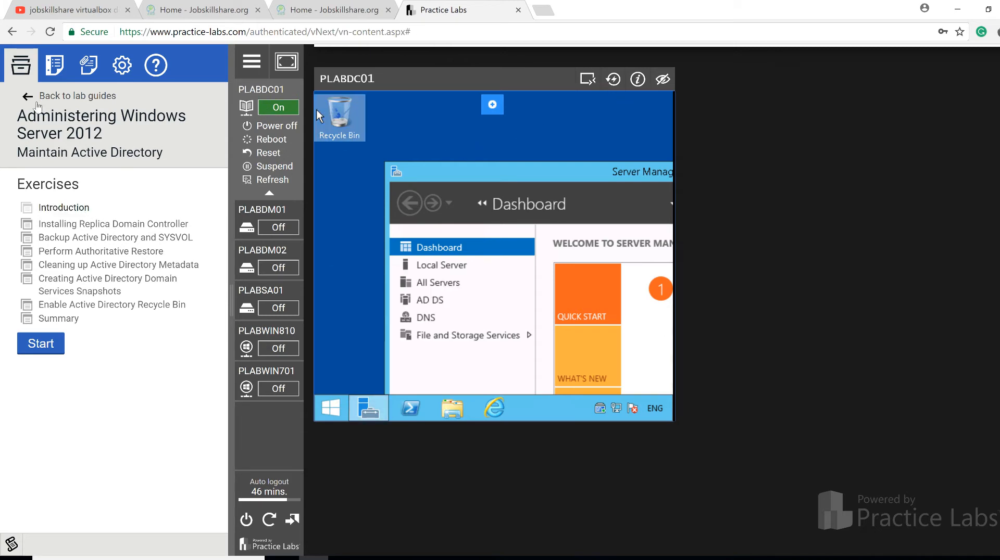
Go back to the Practice Labs list and reset the auto-logout timer to 60 minutes
{"action": "left_click", "coordinate": [77, 96]}
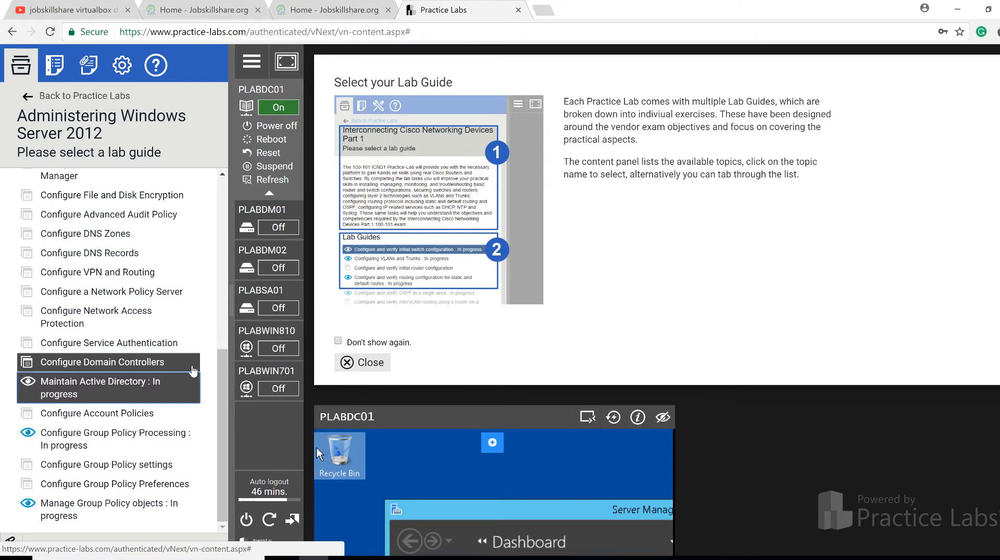
{"action": "left_click", "coordinate": [31, 96]}
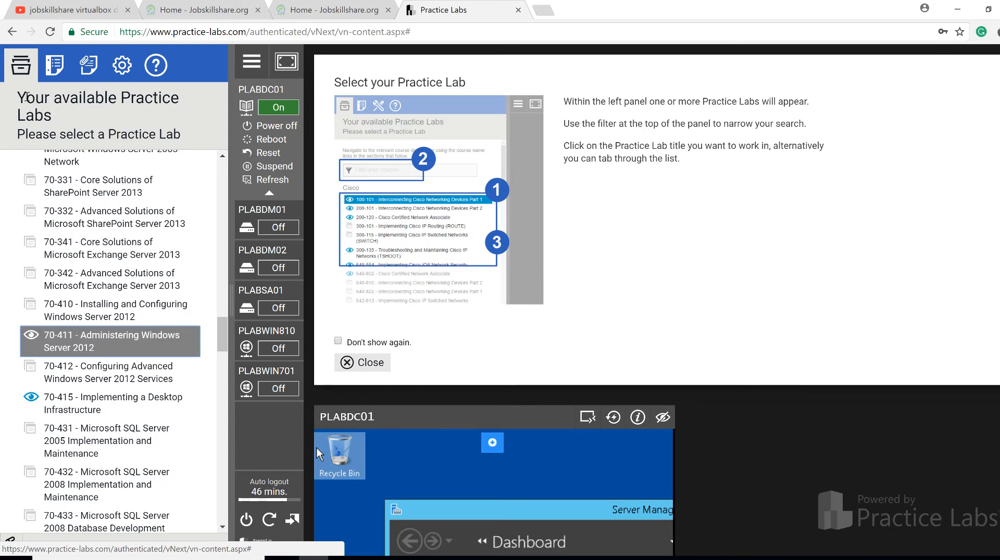
{"action": "scroll", "coordinate": [76, 281], "scroll_direction": "up", "scroll_amount": 20}
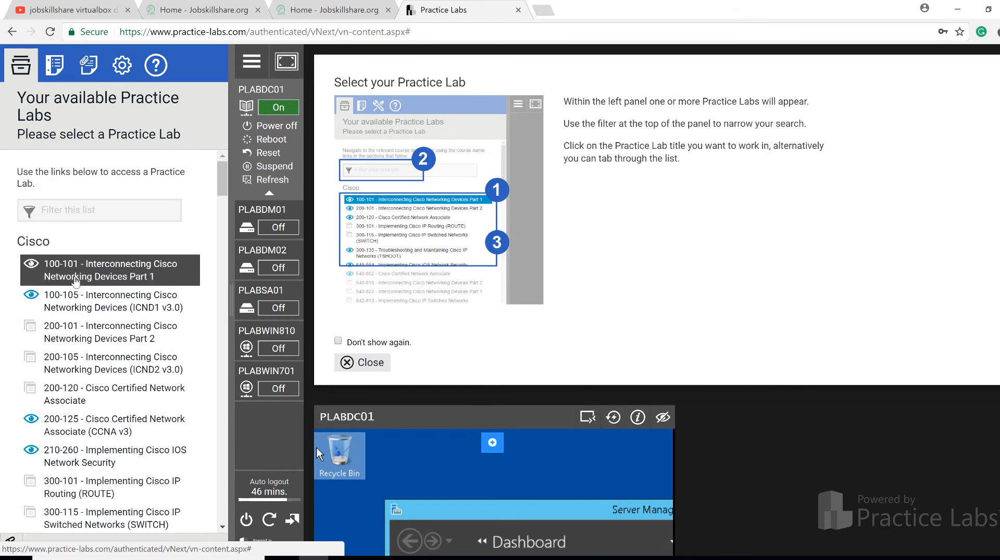
{"action": "scroll", "coordinate": [77, 230], "scroll_direction": "down", "scroll_amount": 12}
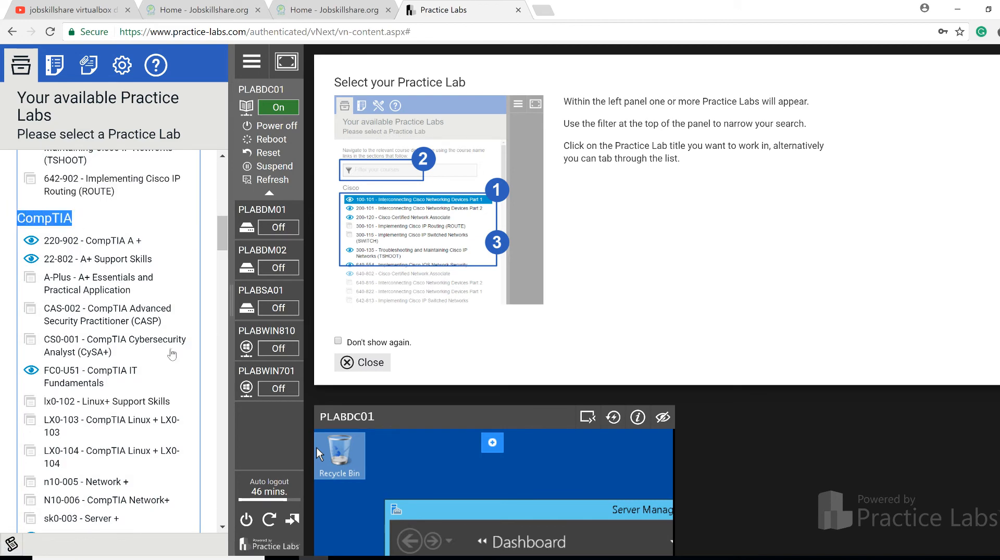
{"action": "scroll", "coordinate": [54, 195], "scroll_direction": "down", "scroll_amount": 8}
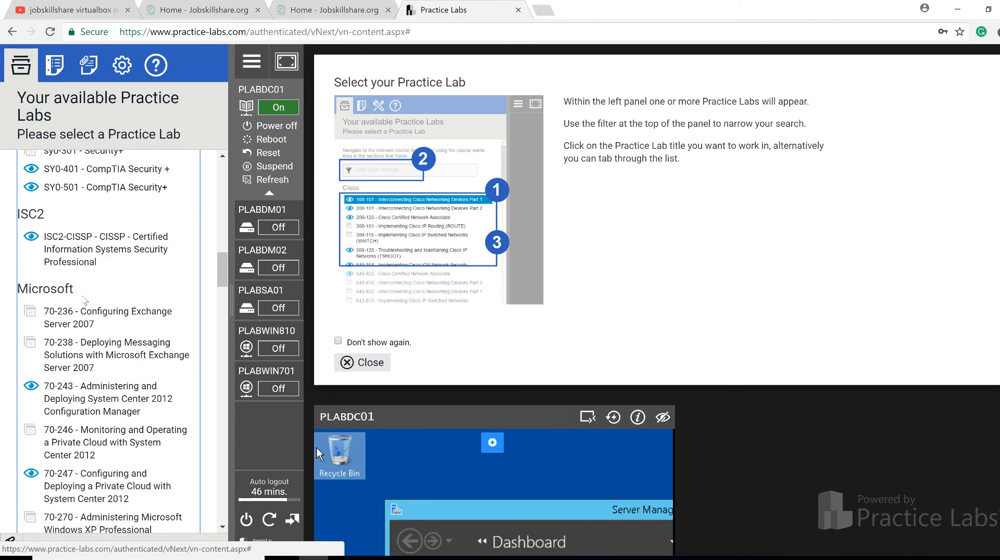
{"action": "scroll", "coordinate": [86, 318], "scroll_direction": "down", "scroll_amount": 10}
{"action": "scroll", "coordinate": [86, 317], "scroll_direction": "down", "scroll_amount": 12}
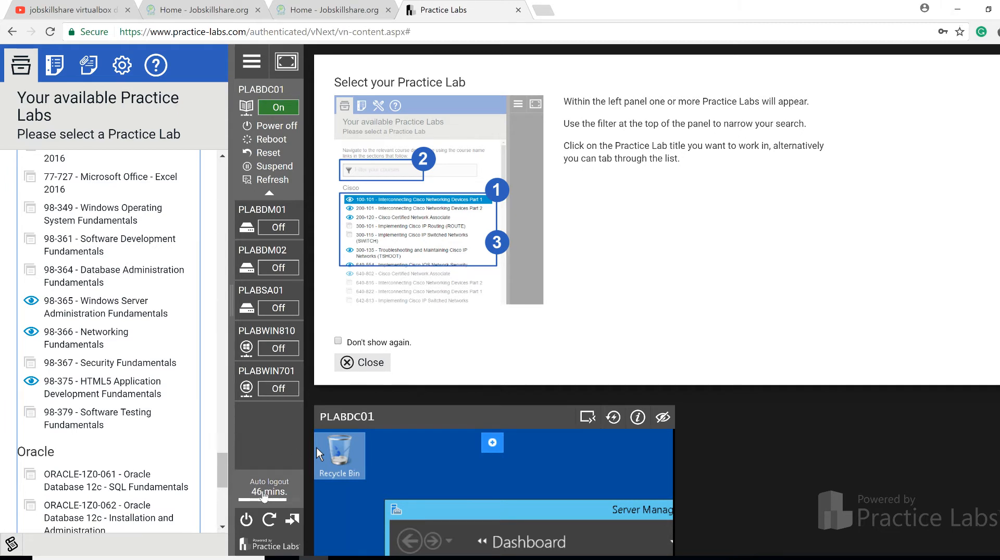
{"action": "left_click", "coordinate": [264, 497]}
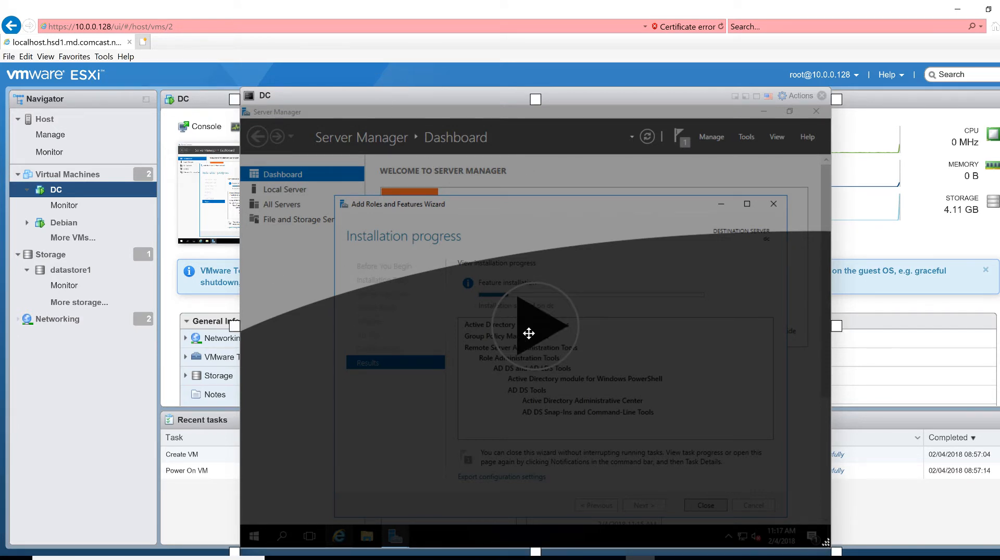
Move the DC console aside, close the finished Add Roles wizard and open Server Manager notifications
{"action": "left_click", "coordinate": [529, 333]}
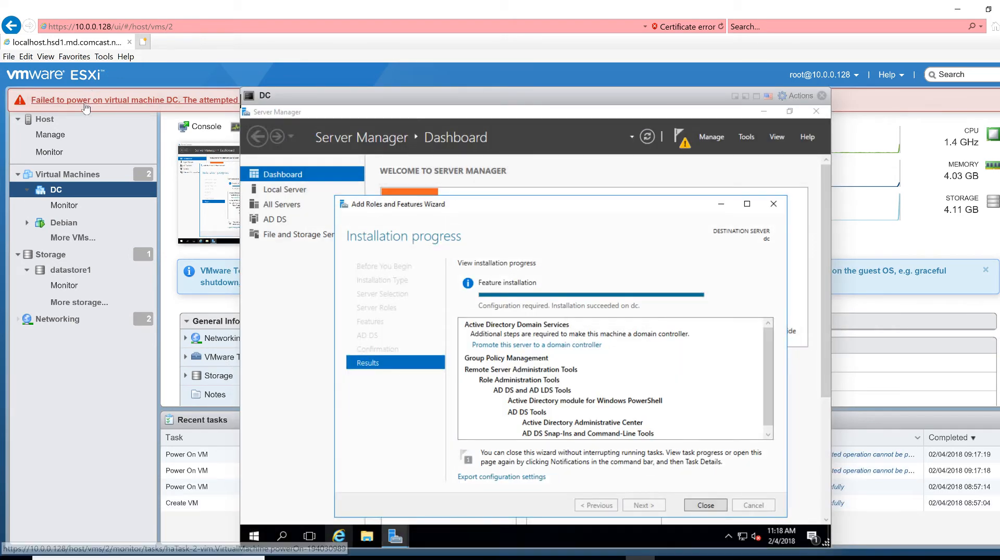
{"action": "left_click_drag", "start_coordinate": [291, 96], "coordinate": [256, 98]}
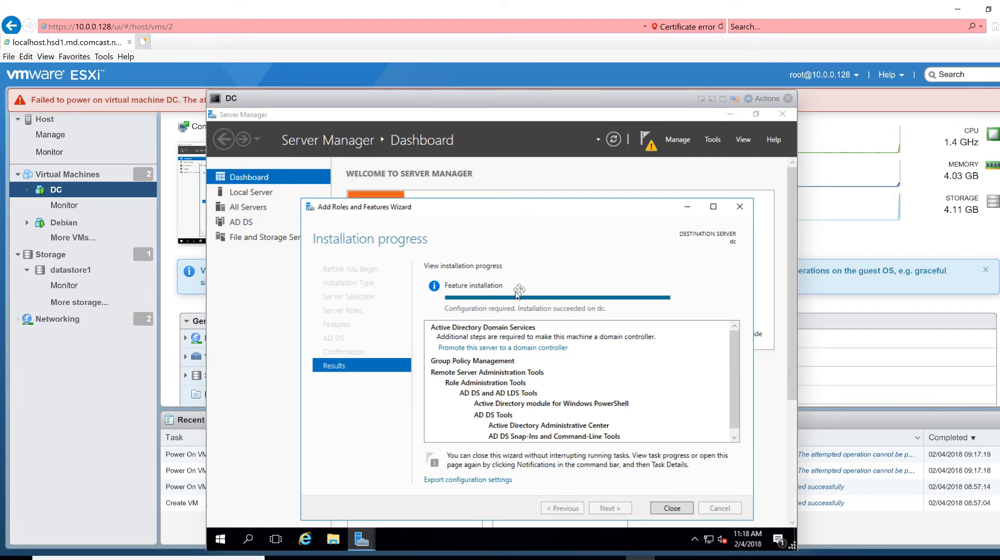
{"action": "left_click", "coordinate": [671, 509]}
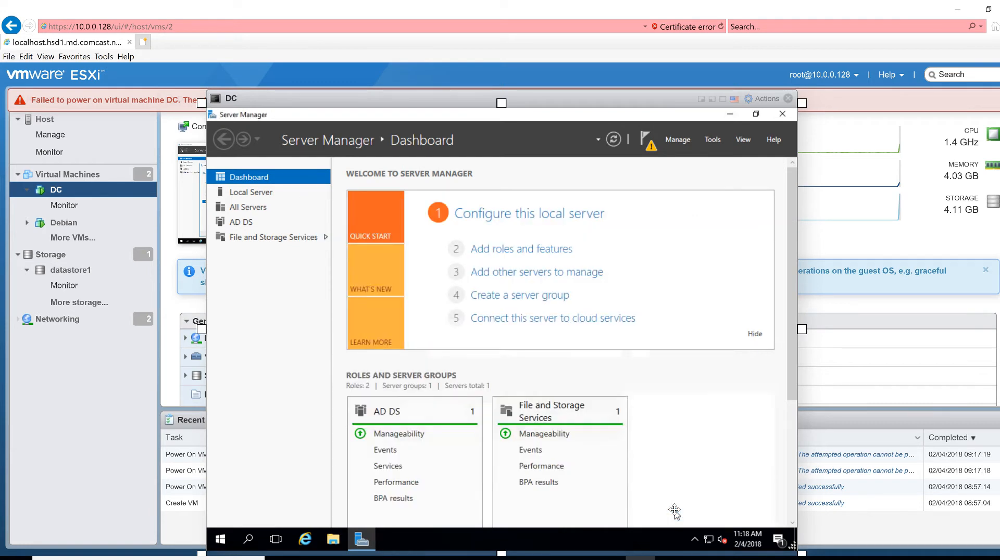
{"action": "left_click", "coordinate": [651, 142]}
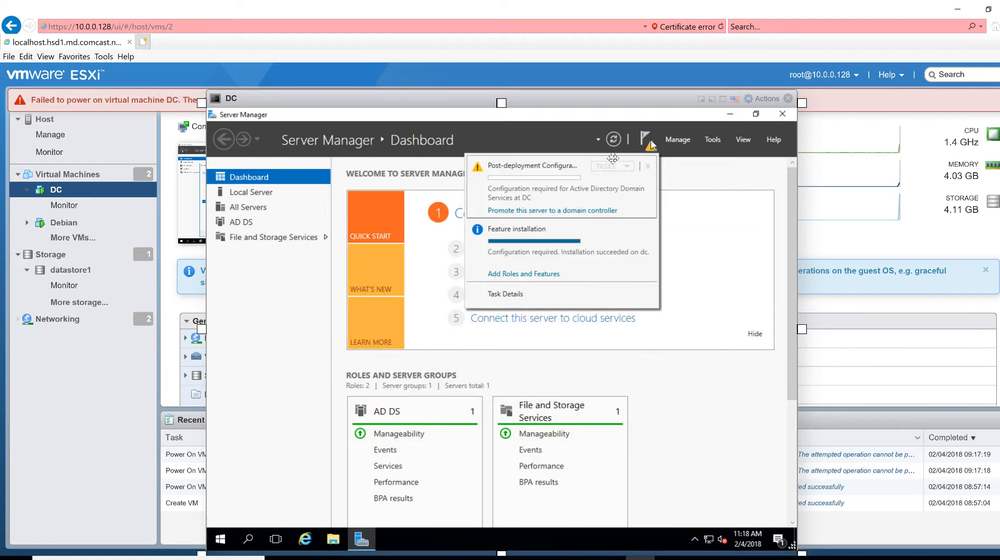
Start promoting DC as a new forest named jobskillshare.org and enter the DSRM password
{"action": "left_click", "coordinate": [526, 211]}
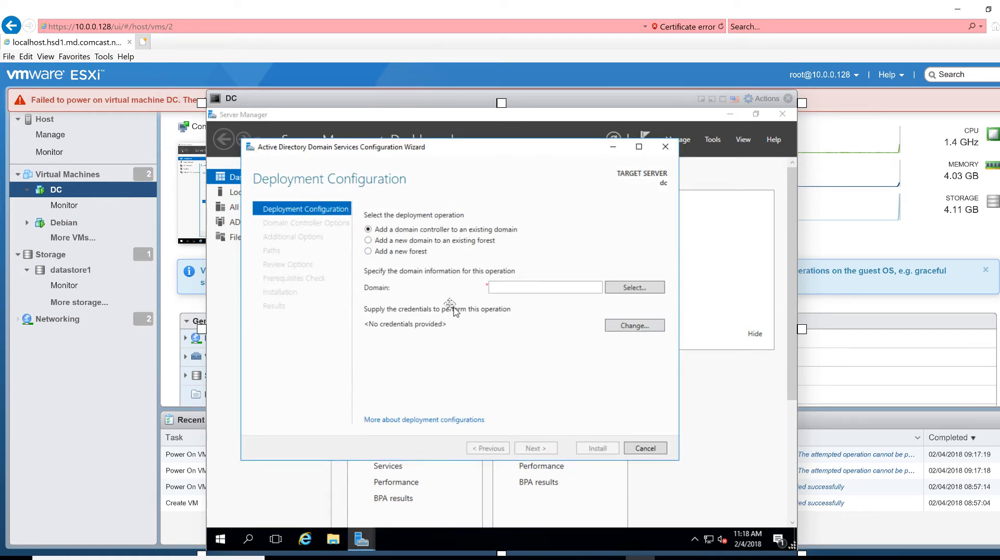
{"action": "left_click", "coordinate": [369, 252]}
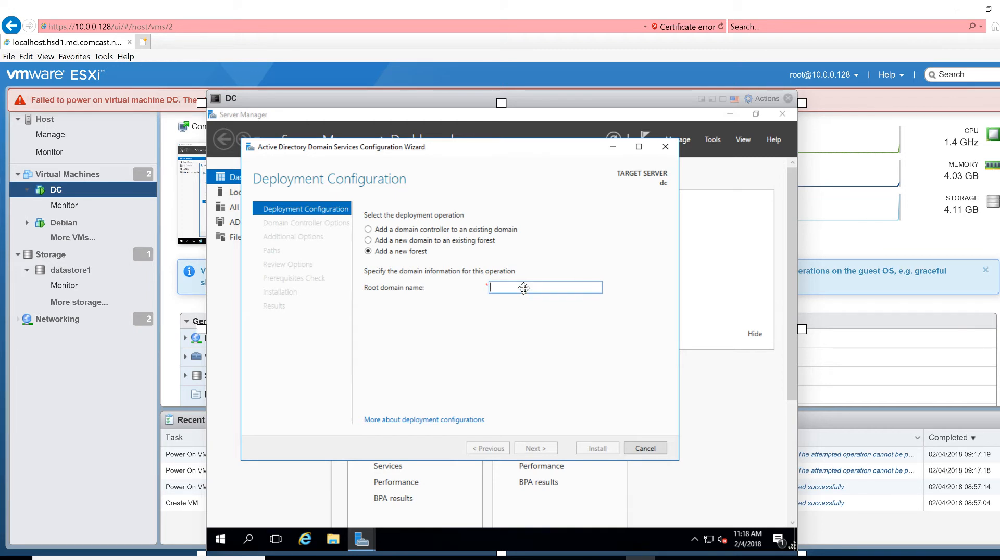
{"action": "type", "text": "jobskillshare.org"}
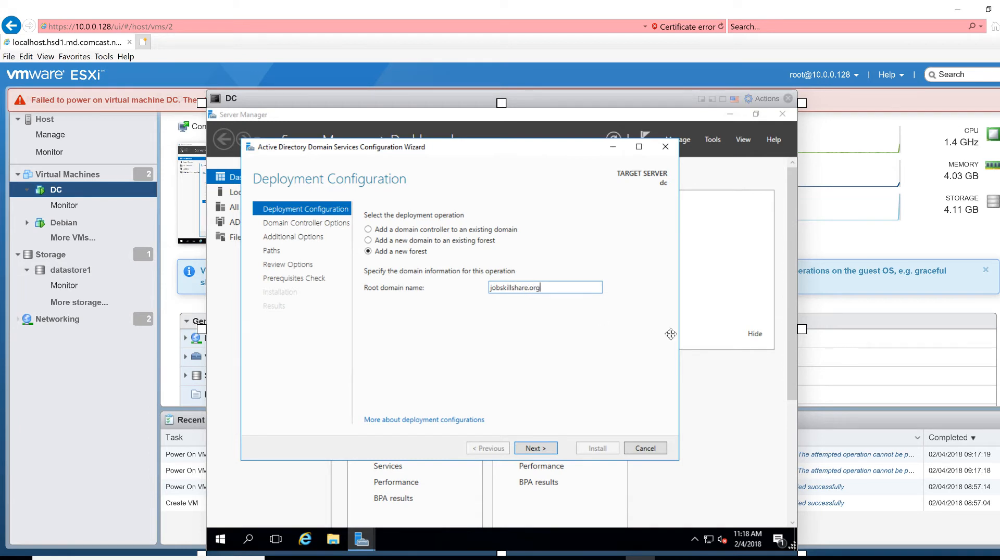
{"action": "left_click", "coordinate": [543, 449]}
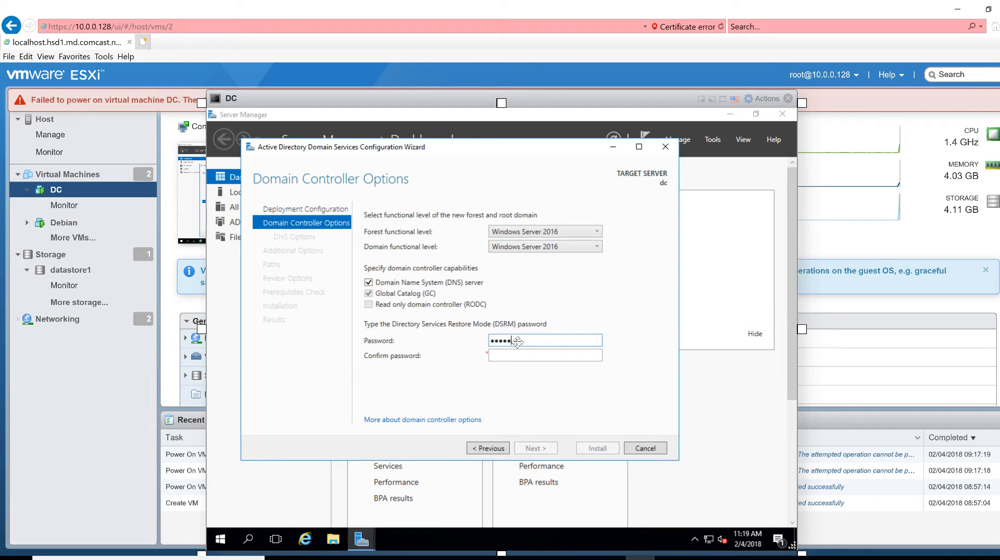
{"action": "key", "text": "Tab"}
Confirm the DSRM password and advance past the DNS options page
{"action": "type", "text": "••••••••"}
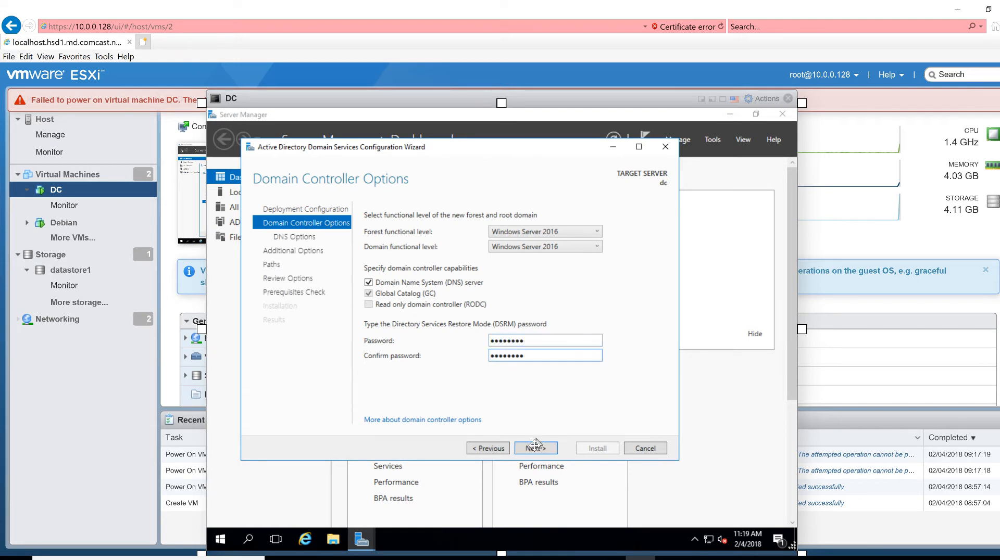
{"action": "left_click", "coordinate": [537, 449]}
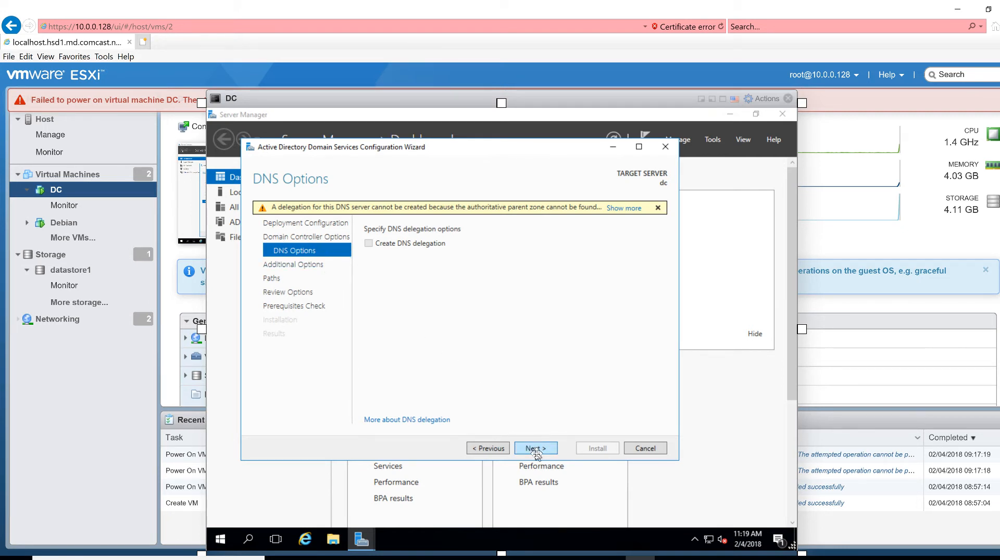
{"action": "left_click", "coordinate": [536, 448]}
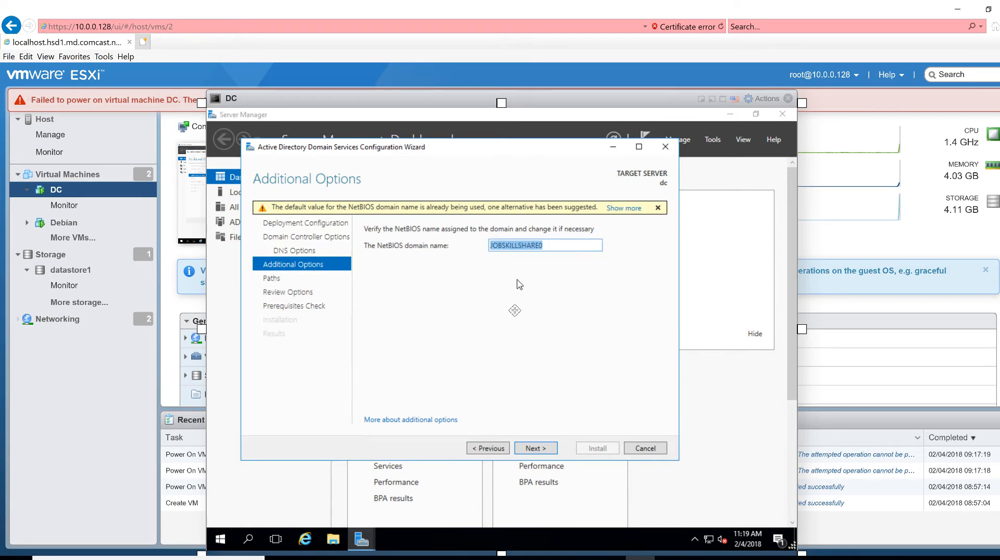
Set the NetBIOS name to JSSA and advance through Paths to Review Options
{"action": "type", "text": "JSS1"}
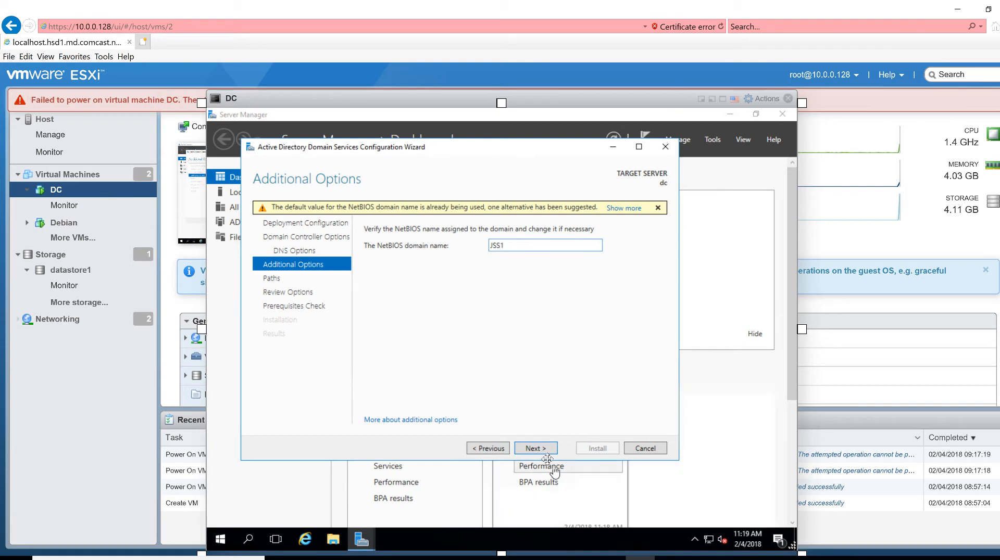
{"action": "scroll", "coordinate": [525, 256], "scroll_direction": "down", "scroll_amount": 1}
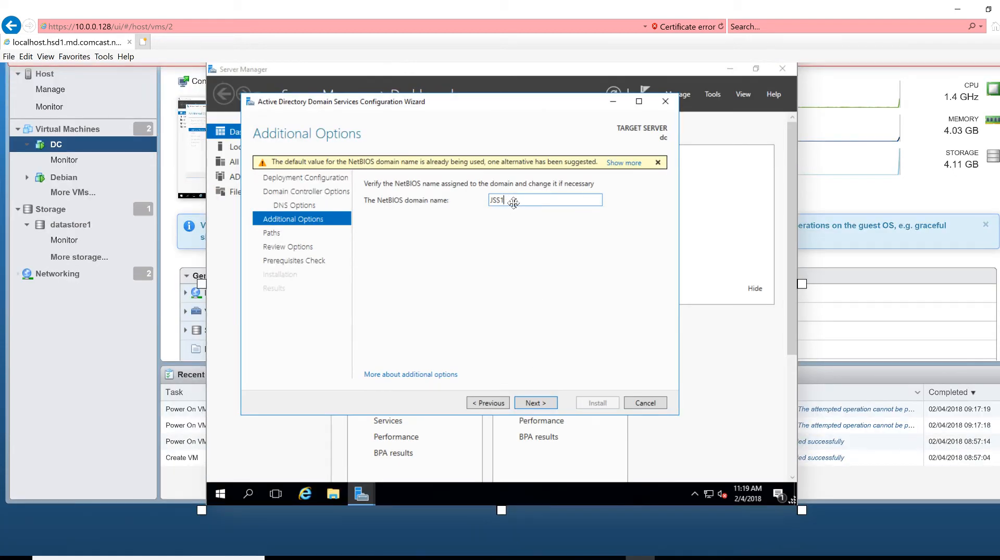
{"action": "type", "text": "SSA"}
{"action": "left_click", "coordinate": [535, 403]}
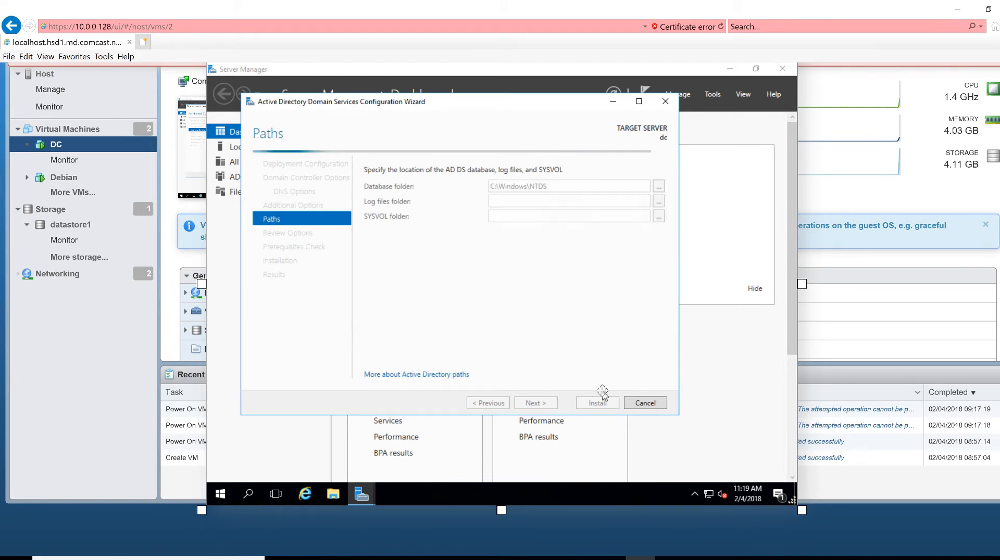
{"action": "left_click", "coordinate": [536, 403]}
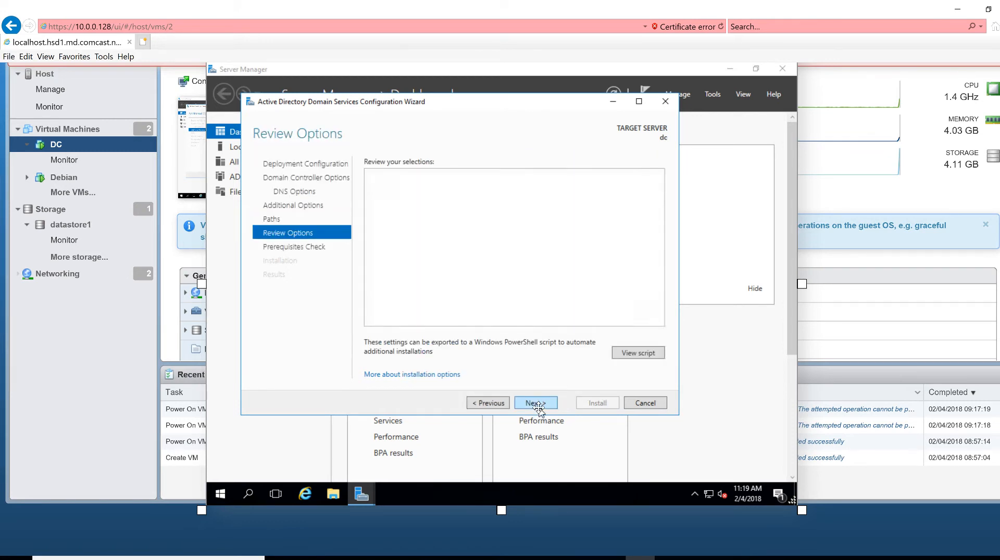
Advance from Review Options to the Prerequisites Check
{"action": "left_click", "coordinate": [536, 403]}
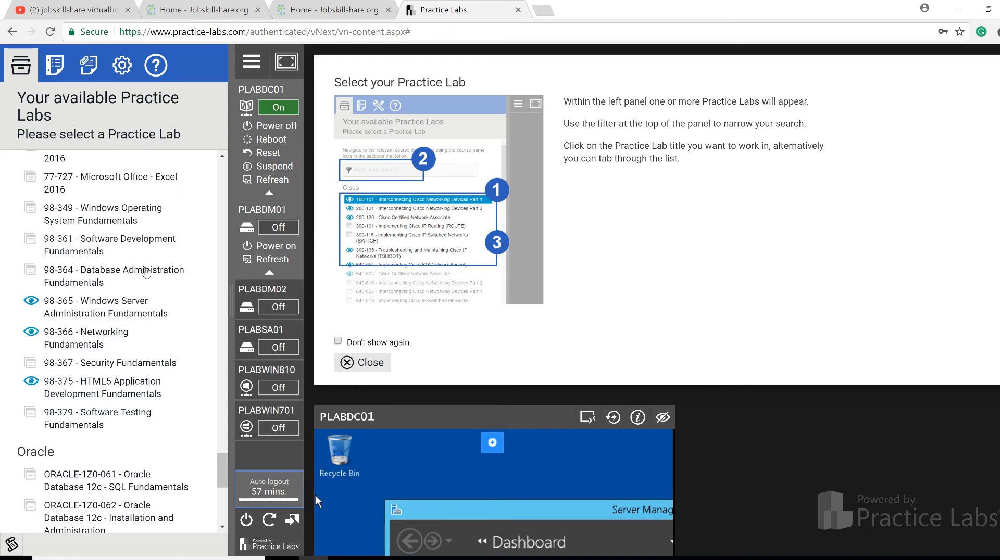
{"action": "scroll", "coordinate": [142, 373], "scroll_direction": "down", "scroll_amount": 4}
{"action": "scroll", "coordinate": [142, 374], "scroll_direction": "up", "scroll_amount": 4}
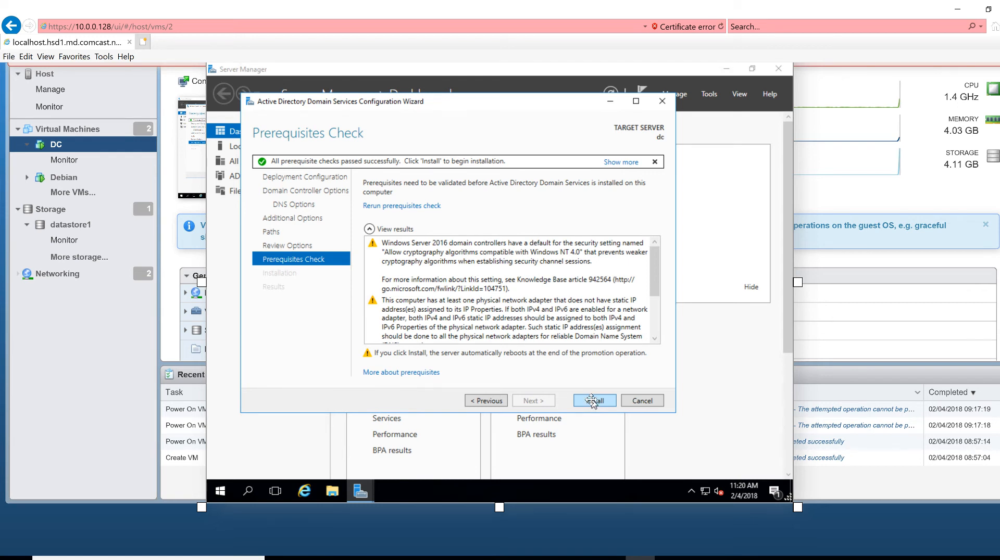
Install AD DS, dismissing the sign-out notice and closing the finished wizard
{"action": "left_click", "coordinate": [592, 401]}
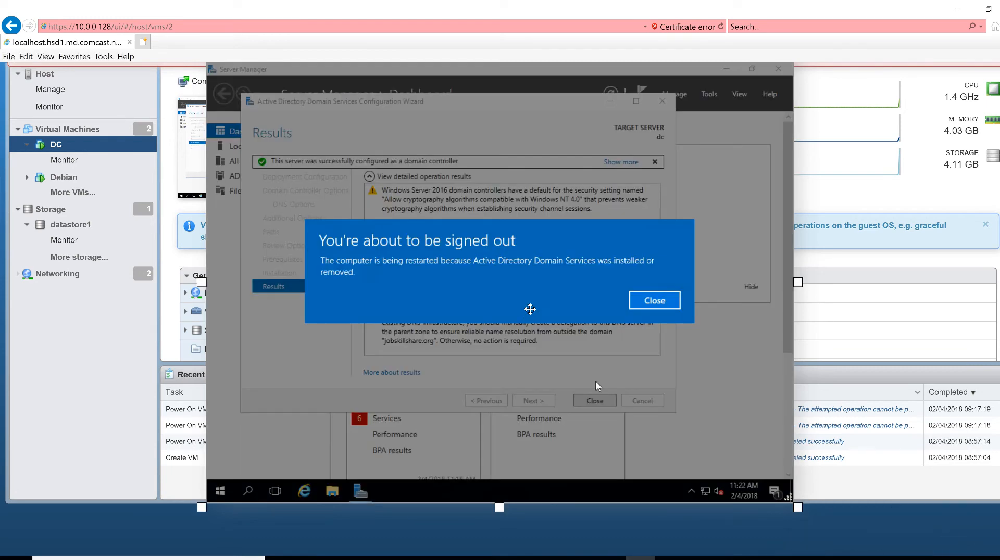
{"action": "left_click", "coordinate": [655, 301]}
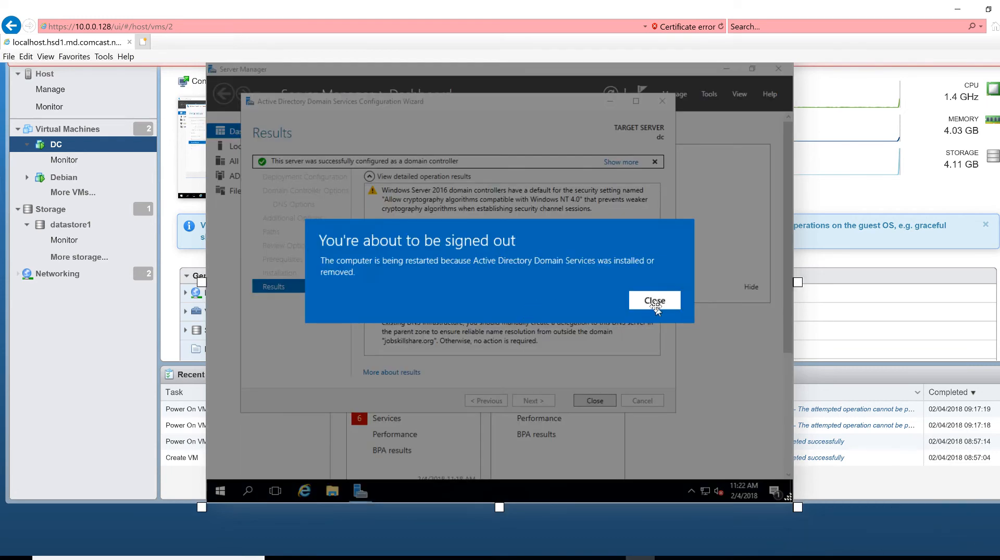
{"action": "left_click", "coordinate": [594, 402]}
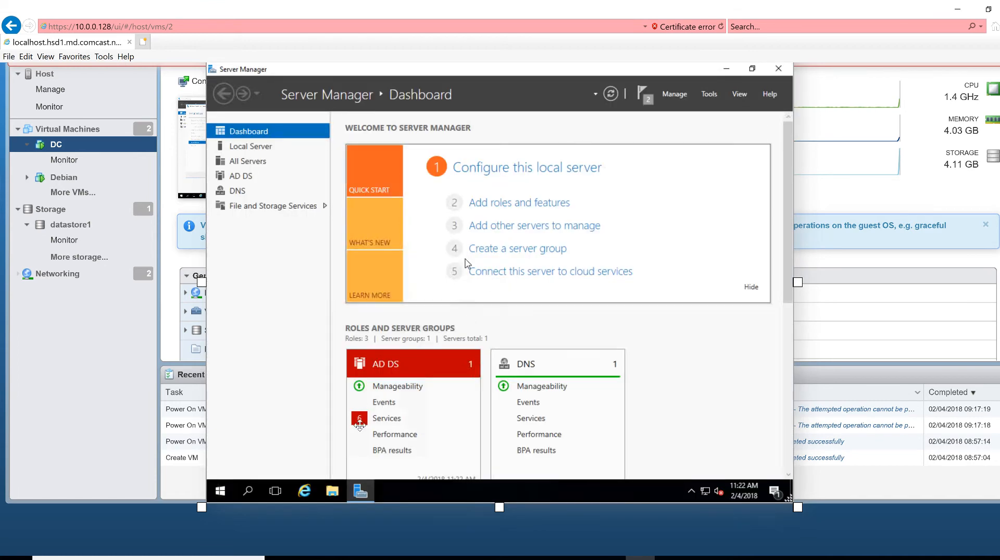
Restart DC from the Start menu's Shut down or sign out options
{"action": "right_click", "coordinate": [221, 493]}
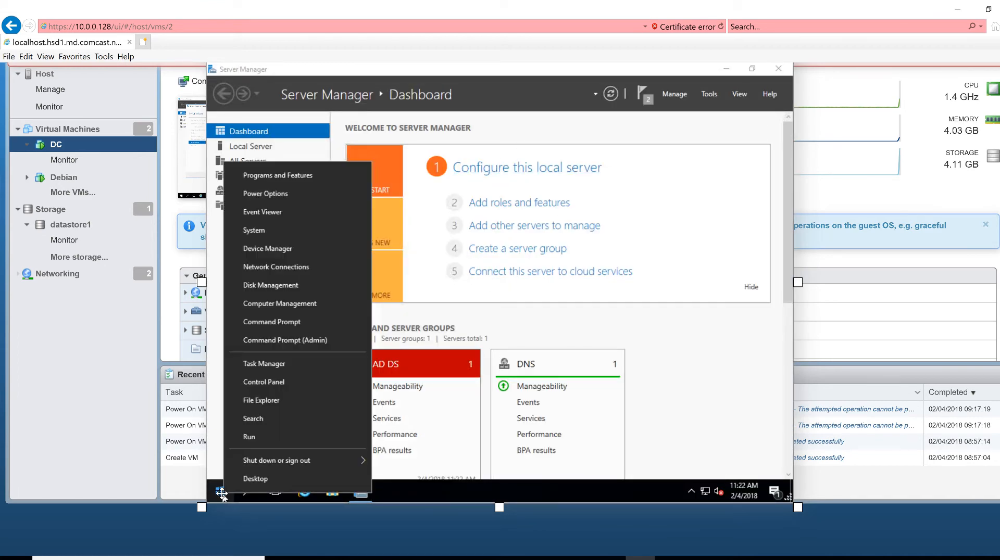
{"action": "mouse_move", "coordinate": [296, 461]}
{"action": "left_click", "coordinate": [419, 457]}
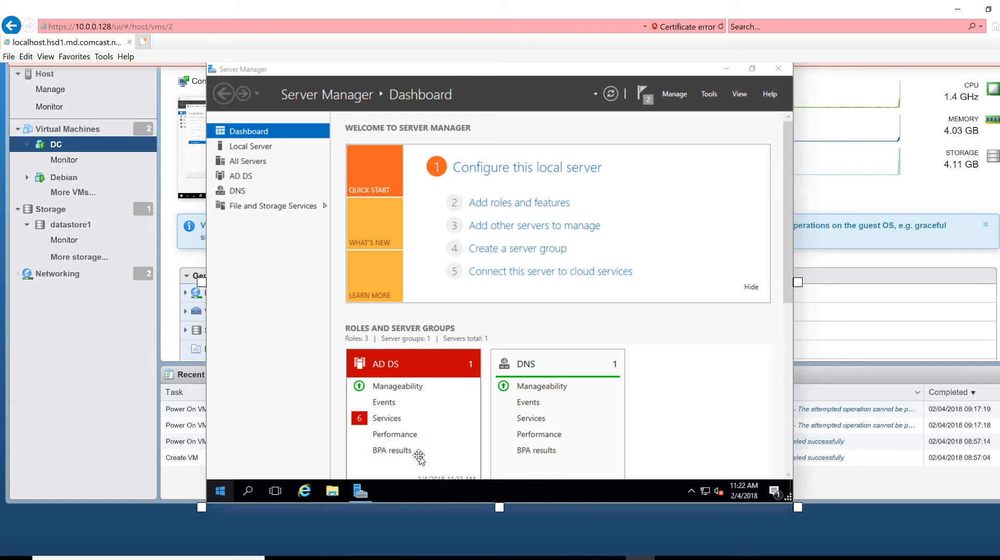
{"action": "left_click", "coordinate": [414, 468]}
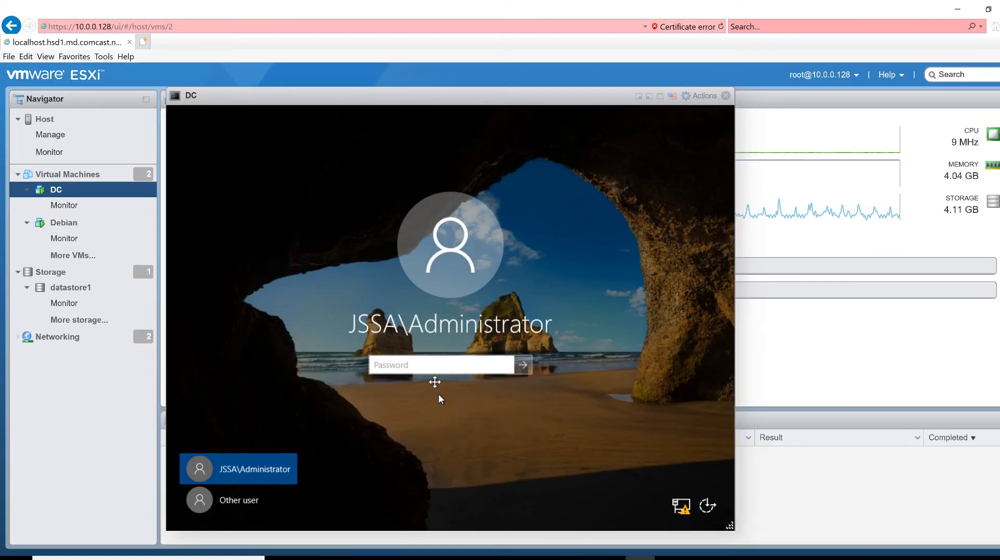
Sign in as the domain Administrator, retrying after an incorrect password, and reposition the console
{"action": "left_click", "coordinate": [413, 366]}
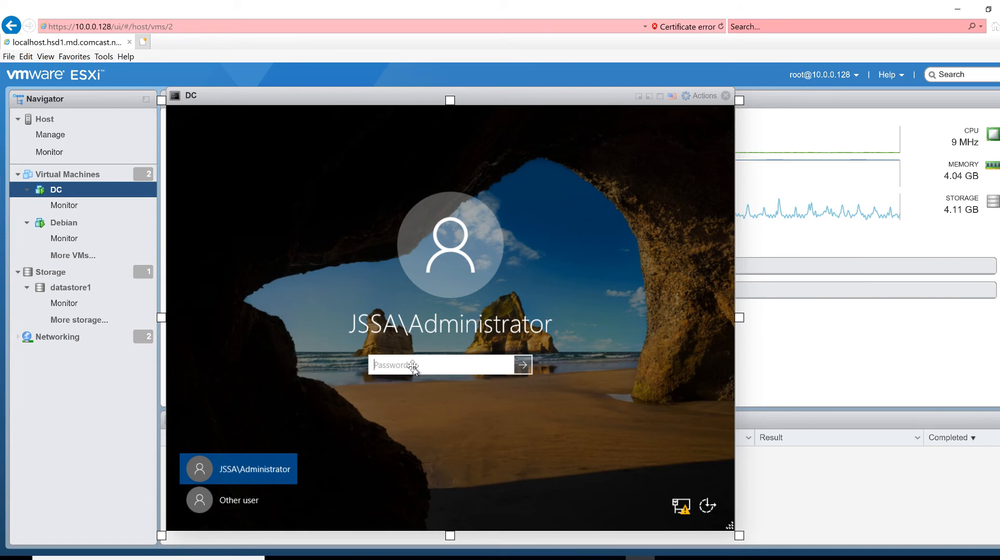
{"action": "type", "text": "P"}
{"action": "key", "text": "Return"}
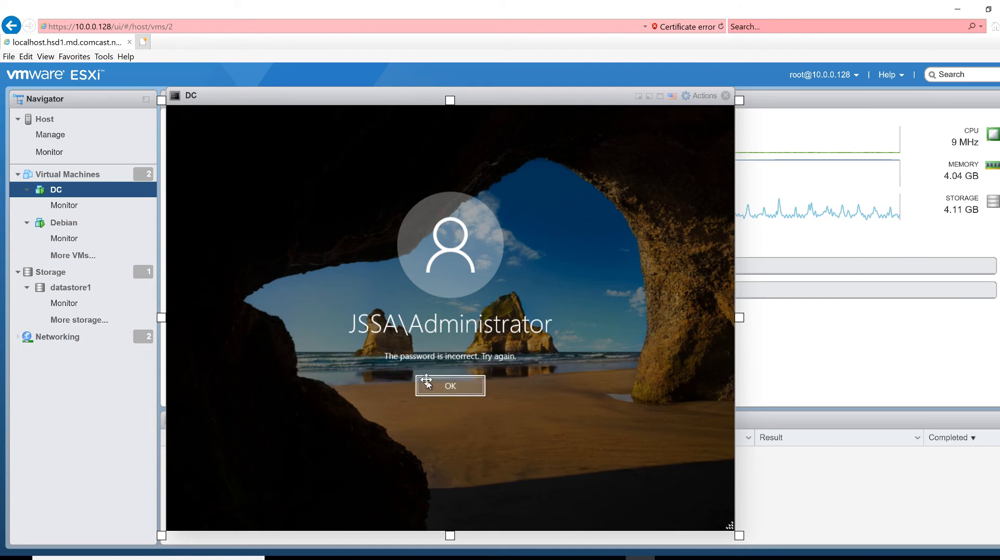
{"action": "left_click", "coordinate": [426, 384]}
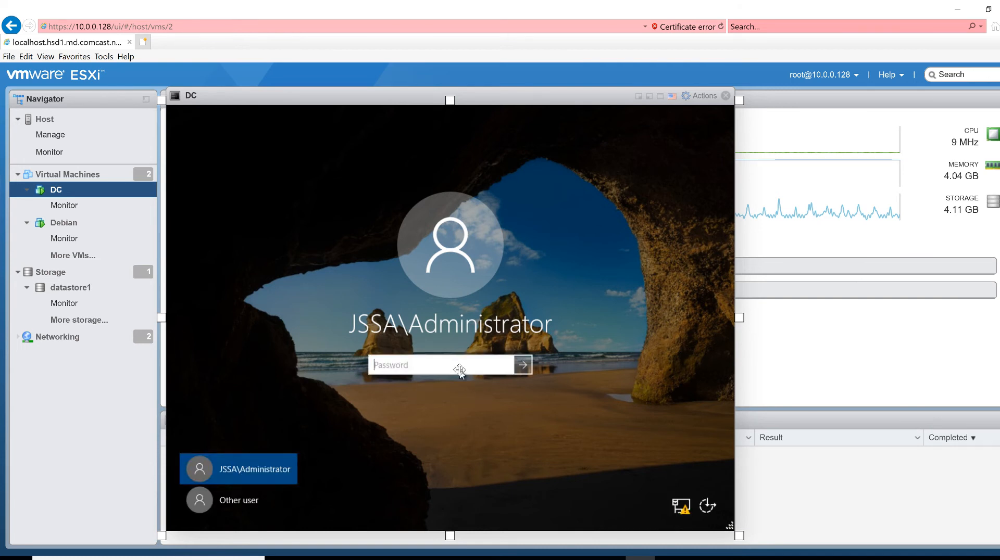
{"action": "type", "text": "P"}
{"action": "key", "text": "Return"}
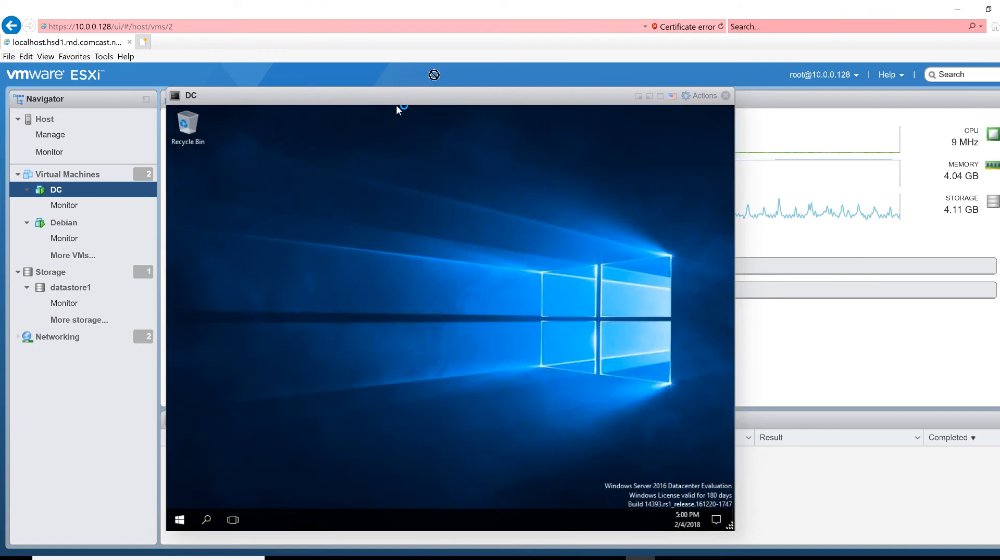
{"action": "left_click_drag", "start_coordinate": [396, 105], "coordinate": [297, 292]}
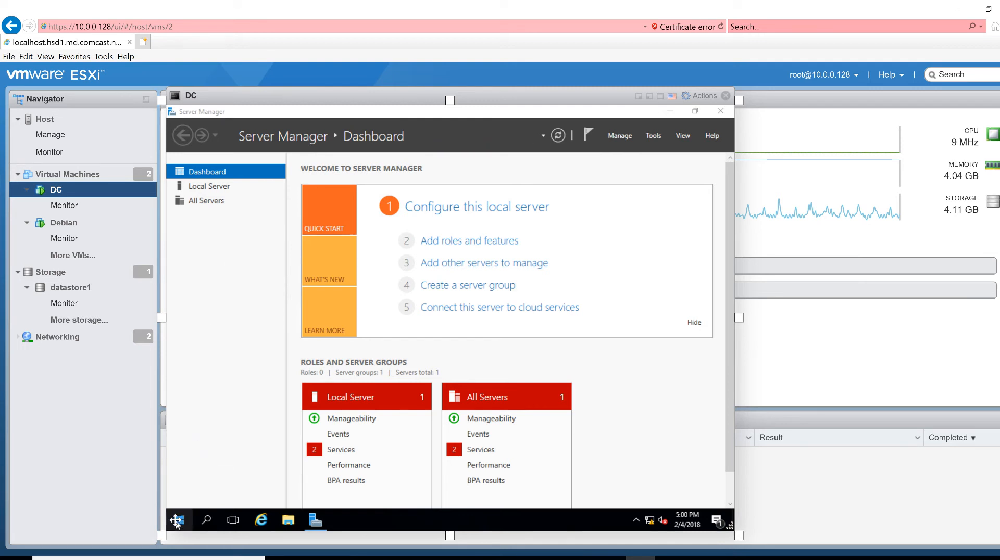
Open and close Computer Management from the Start quick menu, then open Server Manager's Tools menu
{"action": "right_click", "coordinate": [177, 520]}
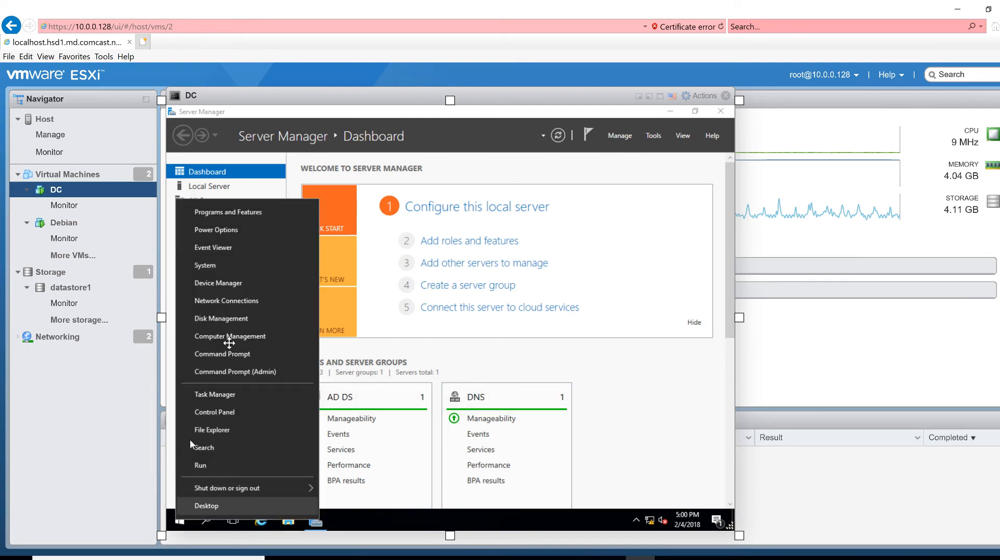
{"action": "left_click", "coordinate": [228, 337]}
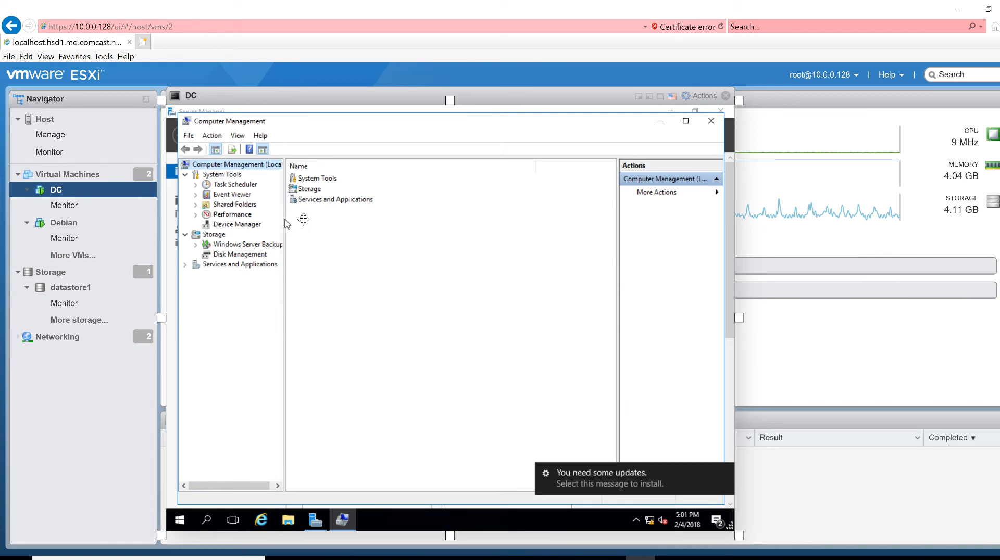
{"action": "left_click", "coordinate": [709, 124]}
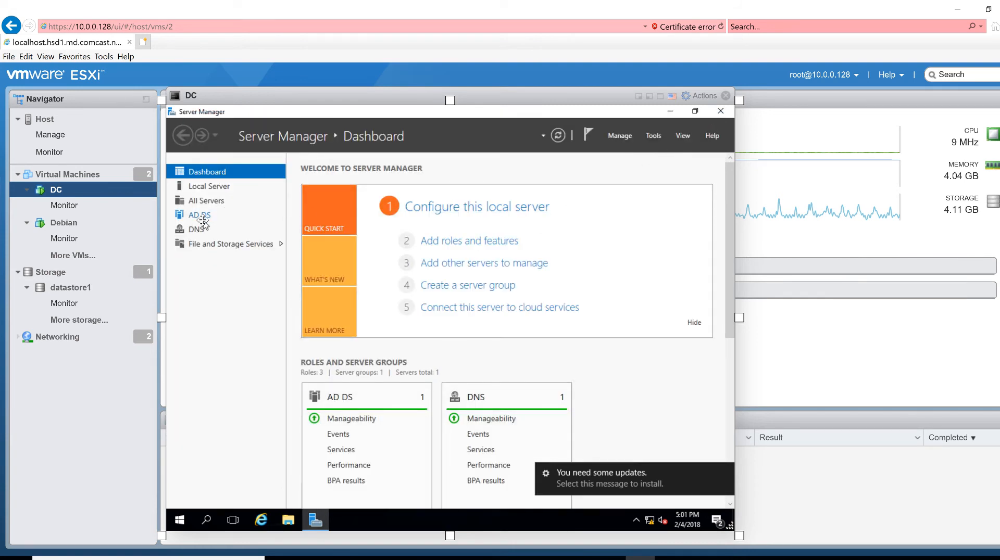
{"action": "left_click", "coordinate": [652, 135]}
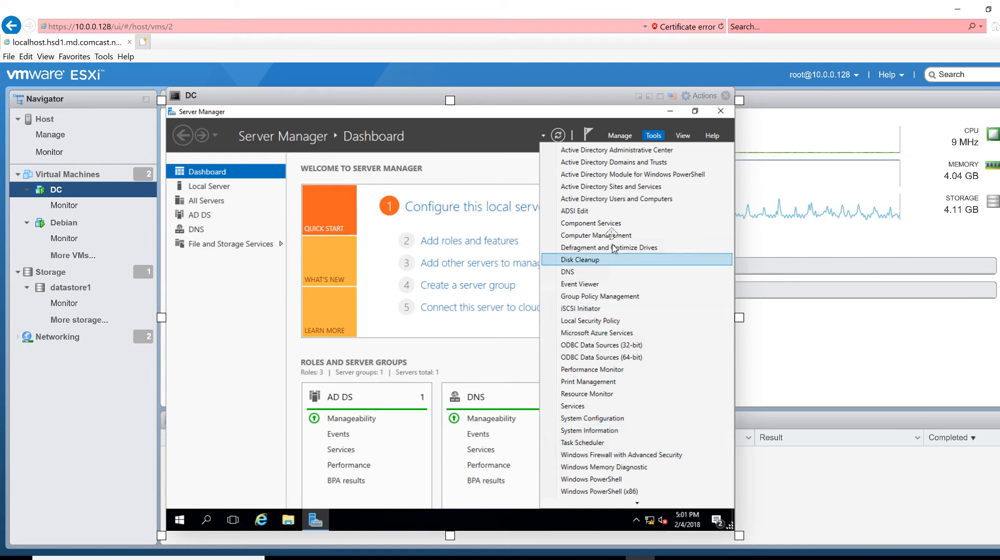
Launch Active Directory Users and Computers, expand jobskillshare.org and select the Users container
{"action": "left_click", "coordinate": [571, 199]}
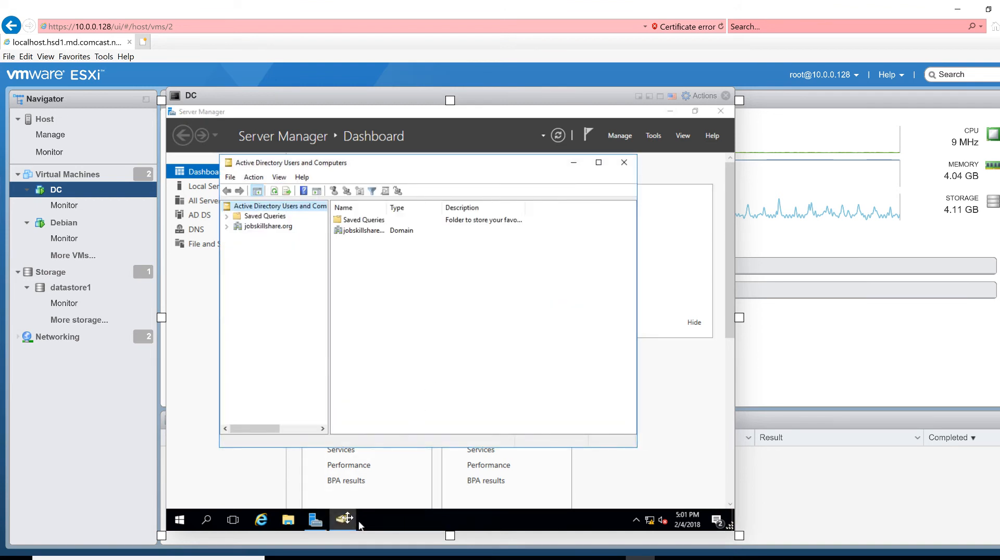
{"action": "left_click", "coordinate": [343, 519]}
{"action": "left_click", "coordinate": [344, 519]}
{"action": "left_click", "coordinate": [228, 226]}
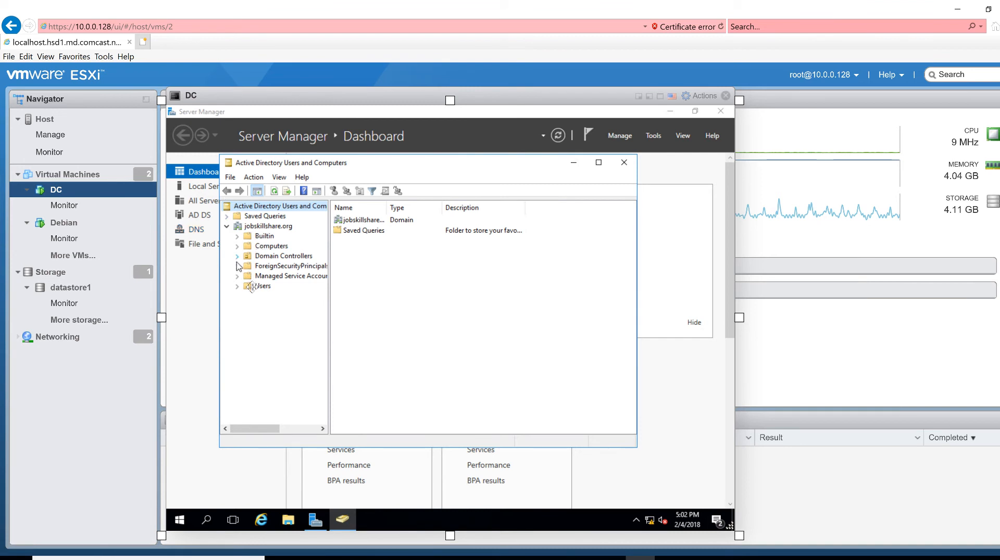
{"action": "left_click", "coordinate": [262, 288]}
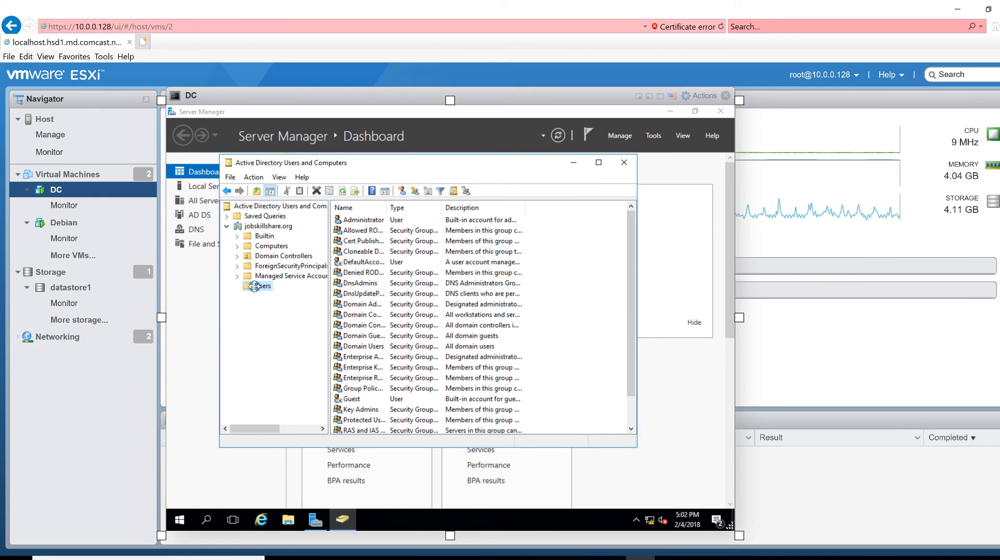
Create a new user in Users with full name and logon name 'helpdesk'
{"action": "right_click", "coordinate": [254, 286]}
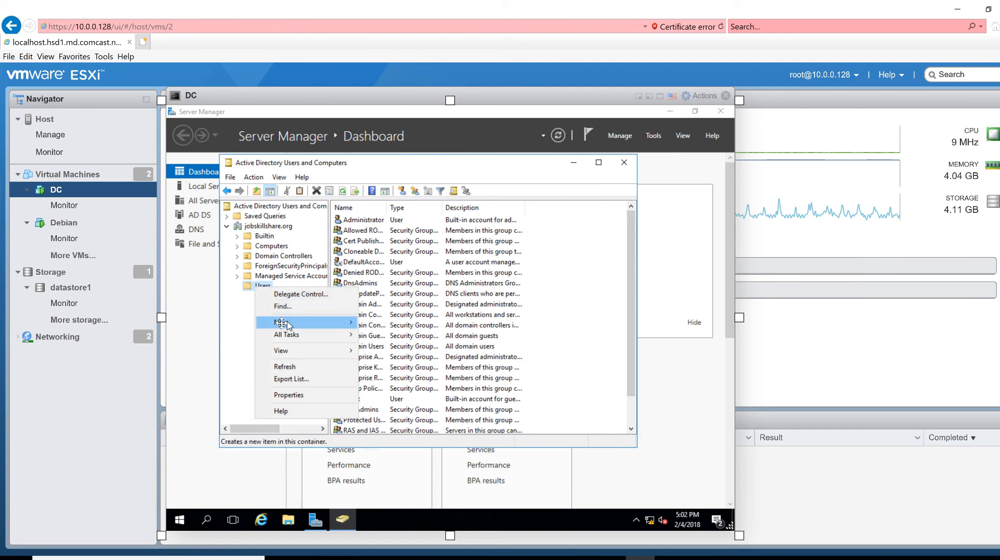
{"action": "mouse_move", "coordinate": [281, 324]}
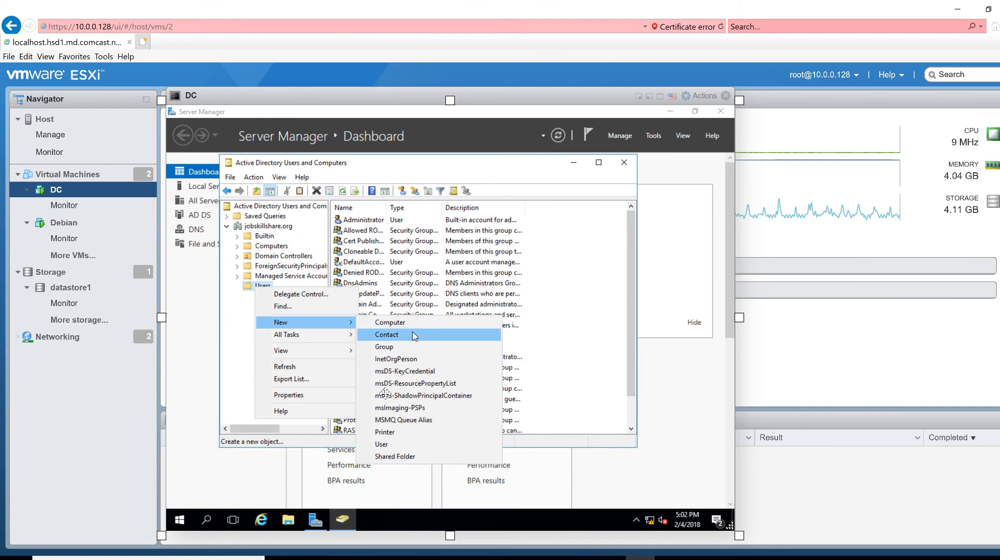
{"action": "left_click", "coordinate": [385, 445]}
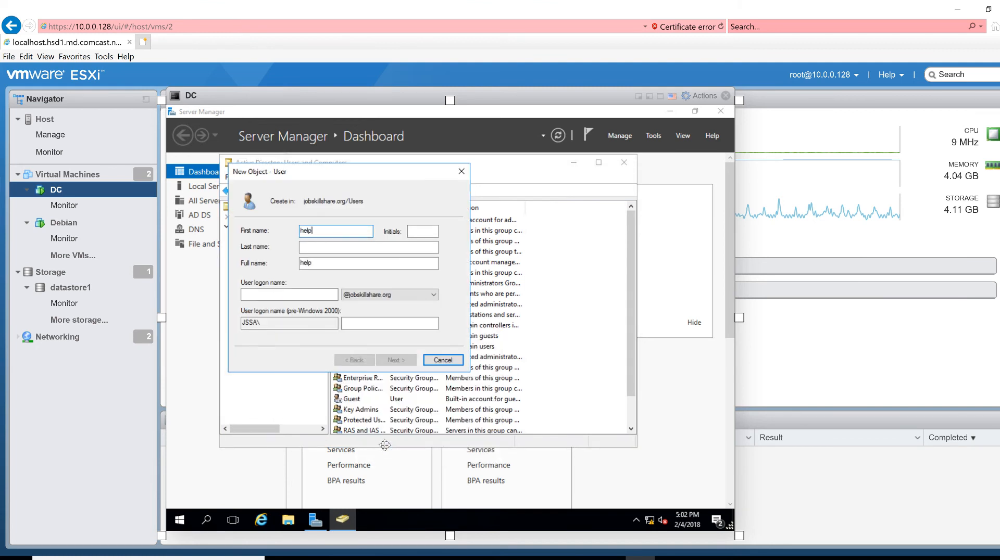
{"action": "type", "text": "helpdesk"}
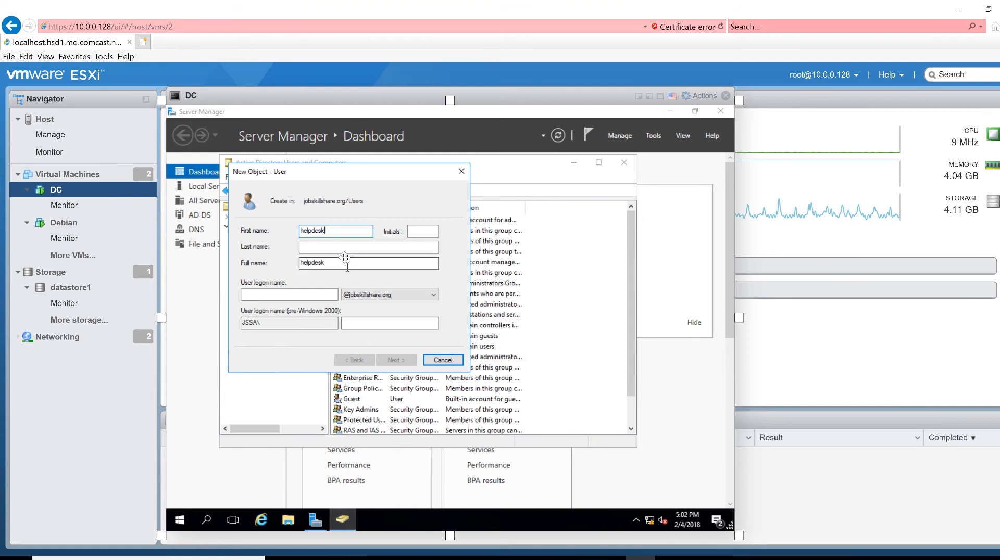
{"action": "left_click", "coordinate": [318, 293]}
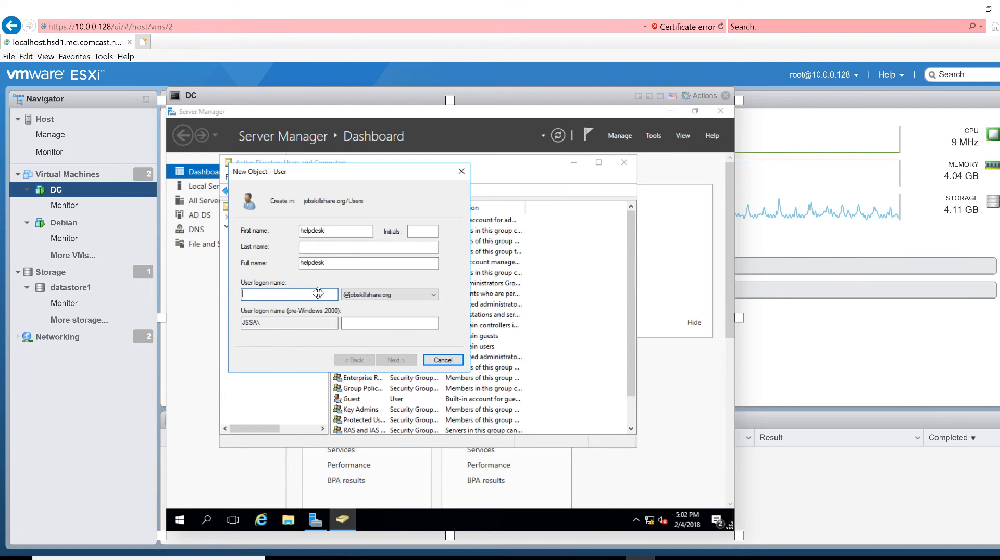
{"action": "type", "text": "helpdesk"}
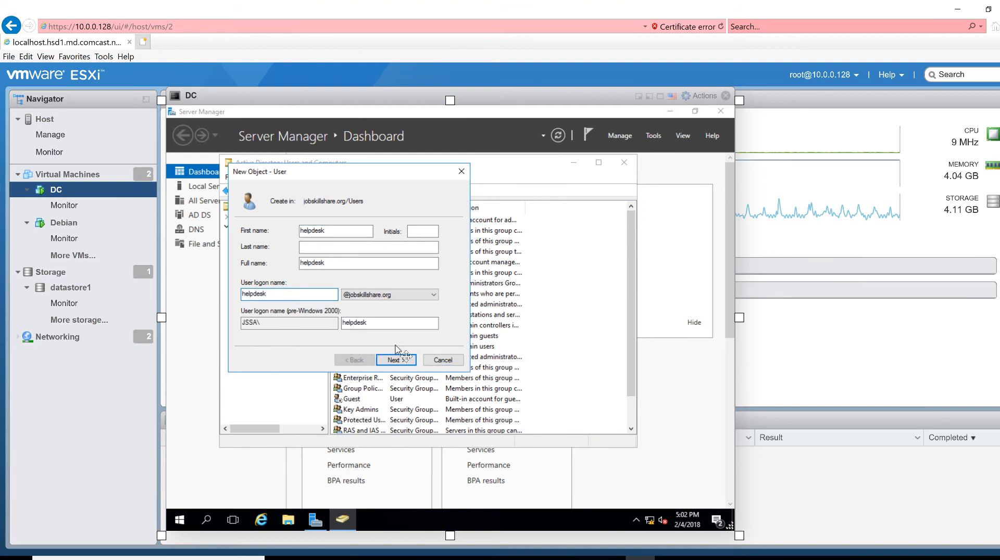
{"action": "left_click", "coordinate": [407, 360]}
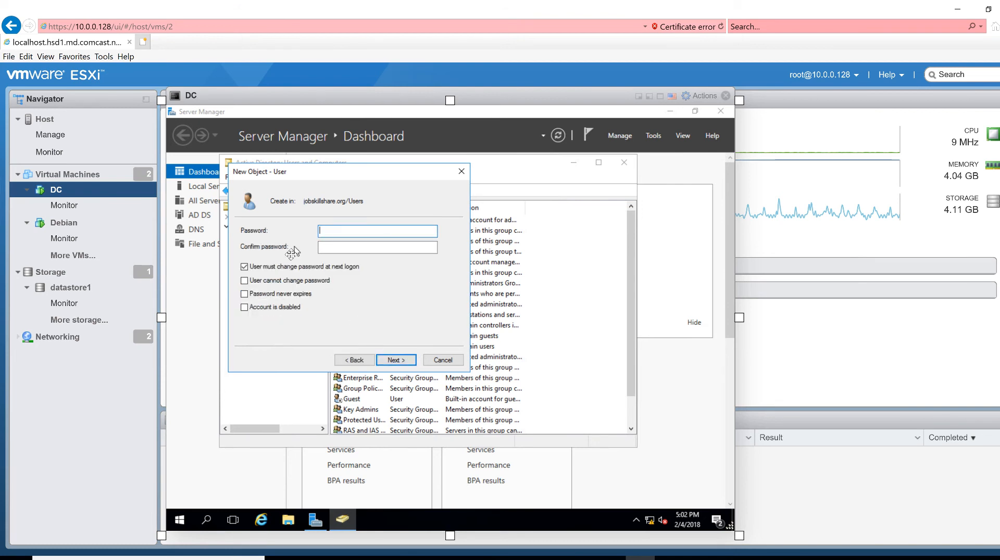
Give helpdesk a never-expiring password with no forced change at next logon, and finish
{"action": "left_click", "coordinate": [317, 266]}
{"action": "key", "text": "Tab"}
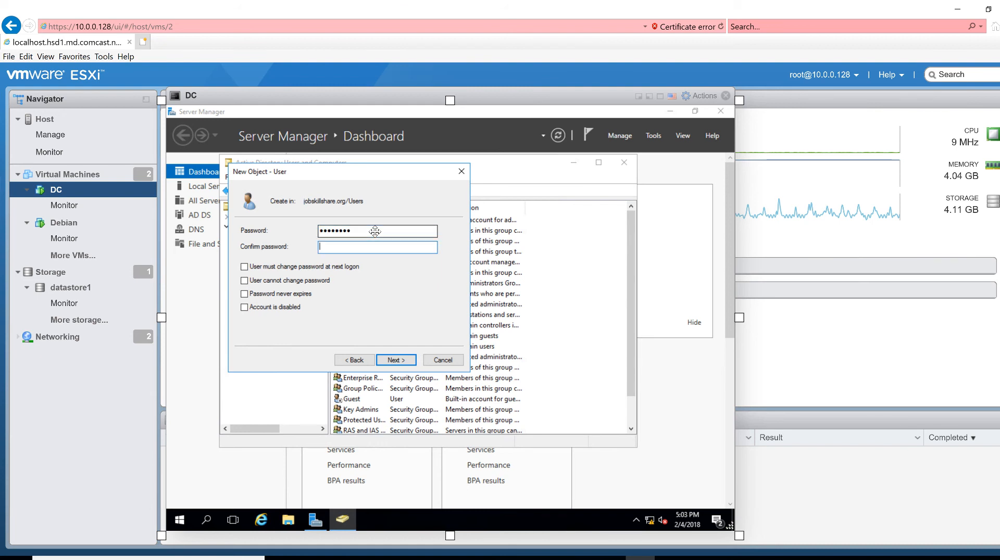
{"action": "type", "text": "••••••••"}
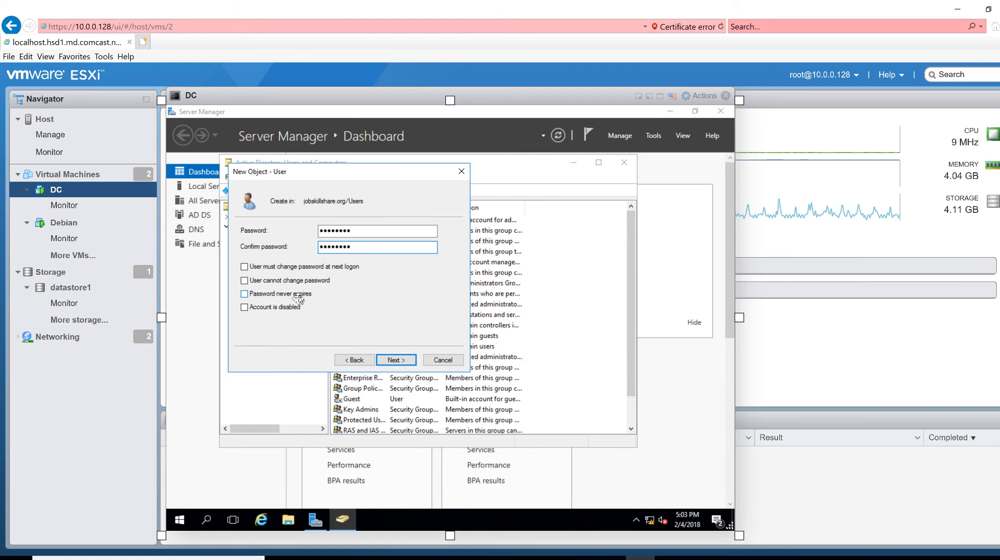
{"action": "left_click", "coordinate": [246, 295]}
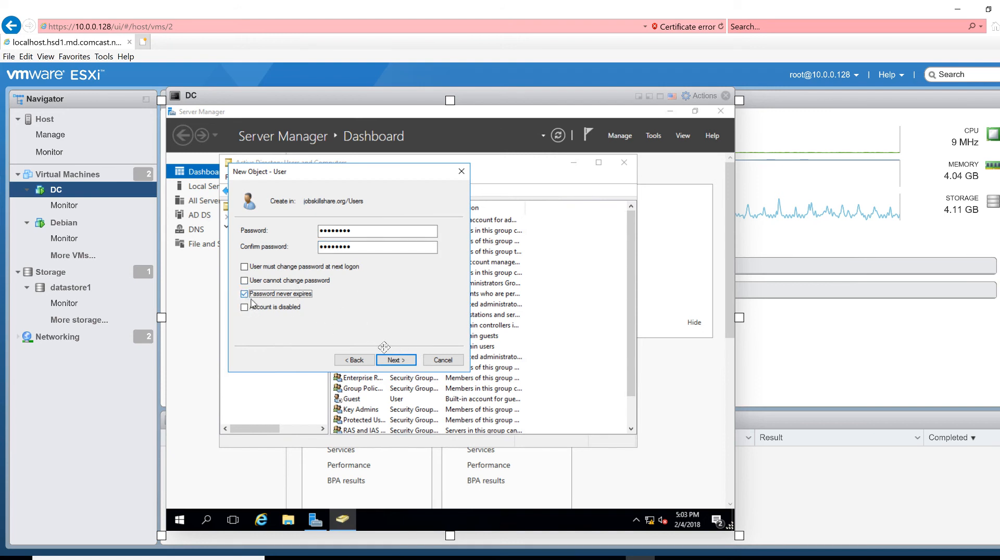
{"action": "left_click", "coordinate": [408, 361]}
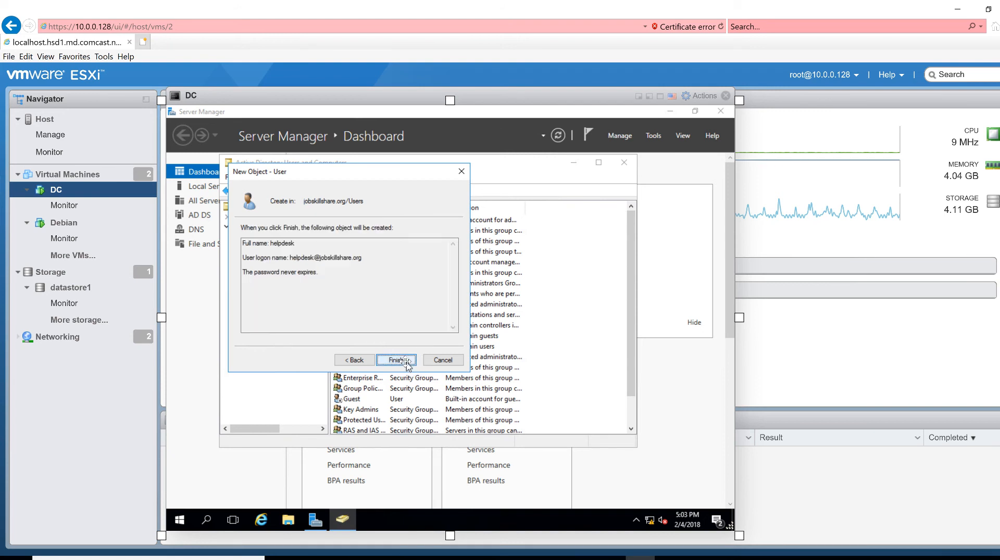
{"action": "left_click", "coordinate": [406, 362]}
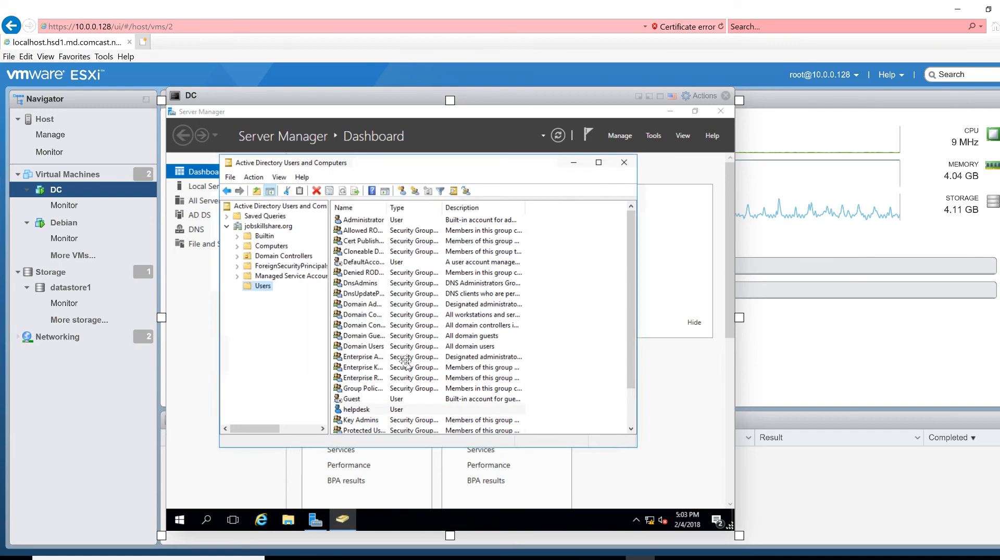
Add the Domain Admins group to helpdesk's Member Of list in its properties
{"action": "right_click", "coordinate": [352, 410]}
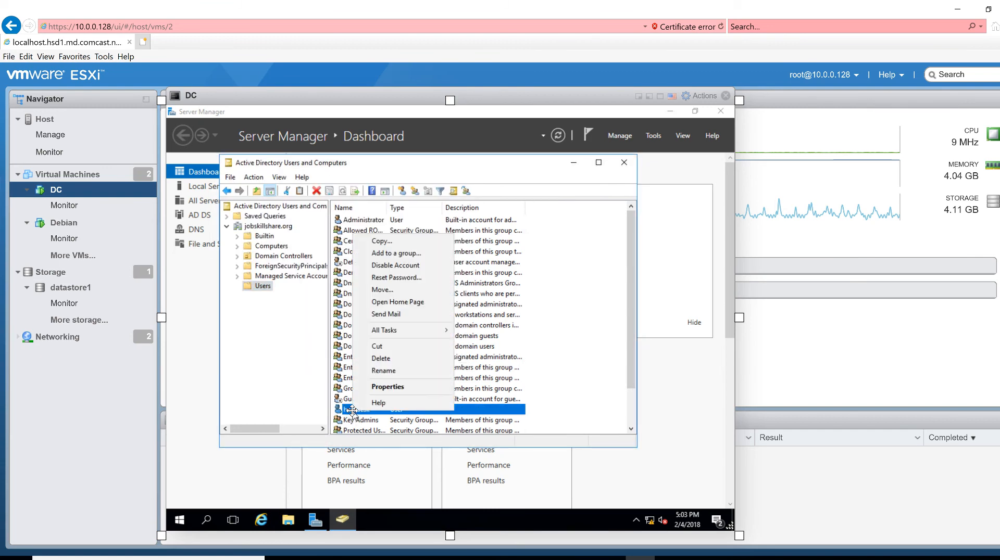
{"action": "left_click", "coordinate": [392, 388]}
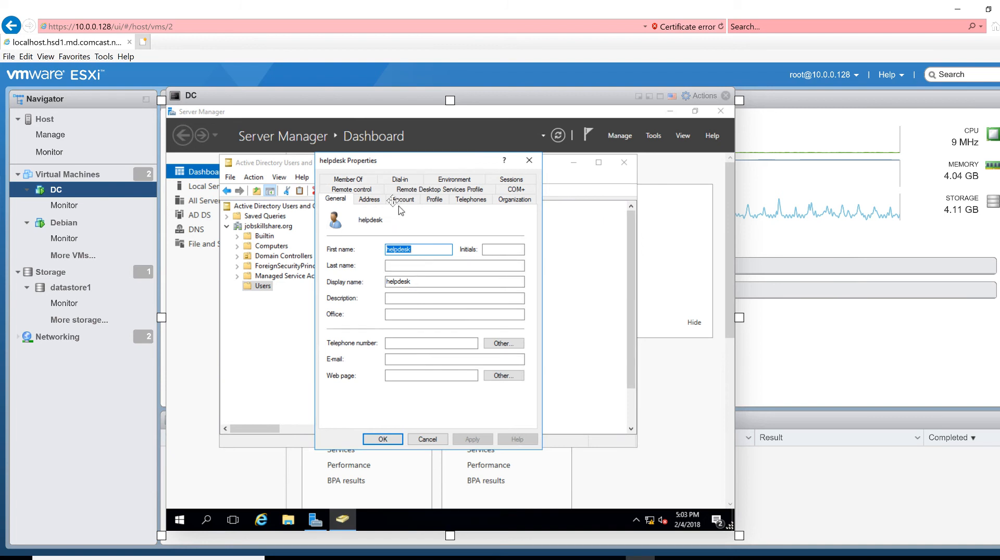
{"action": "left_click", "coordinate": [348, 179]}
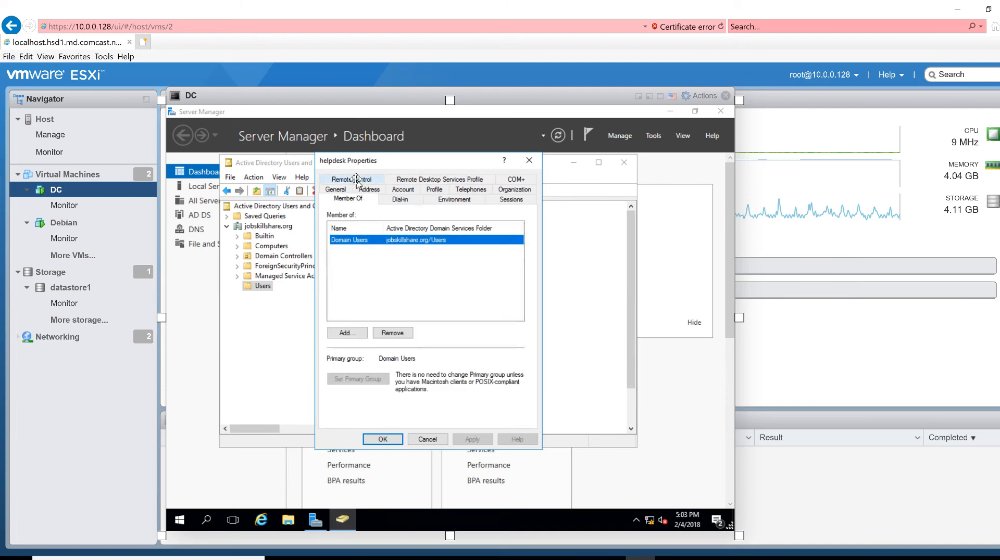
{"action": "left_click", "coordinate": [349, 333]}
{"action": "left_click", "coordinate": [350, 333]}
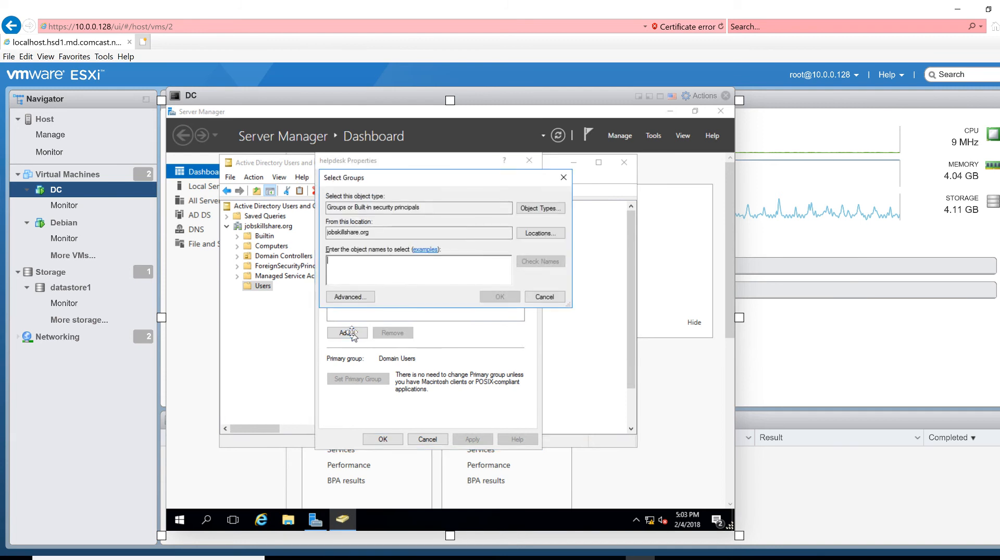
{"action": "type", "text": "domain admin"}
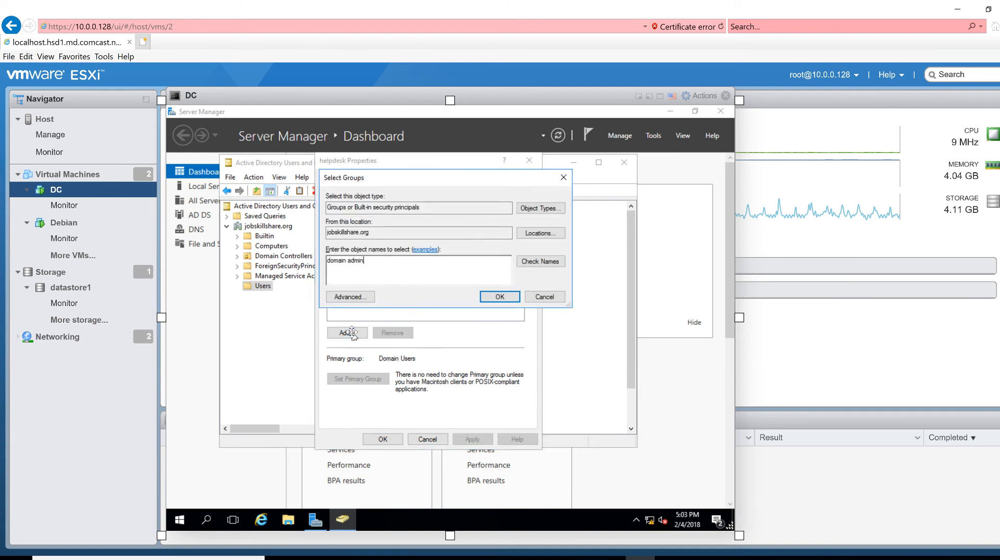
{"action": "key", "text": "Return"}
Add Enterprise Admins to helpdesk's group memberships and apply the changes
{"action": "left_click", "coordinate": [348, 334]}
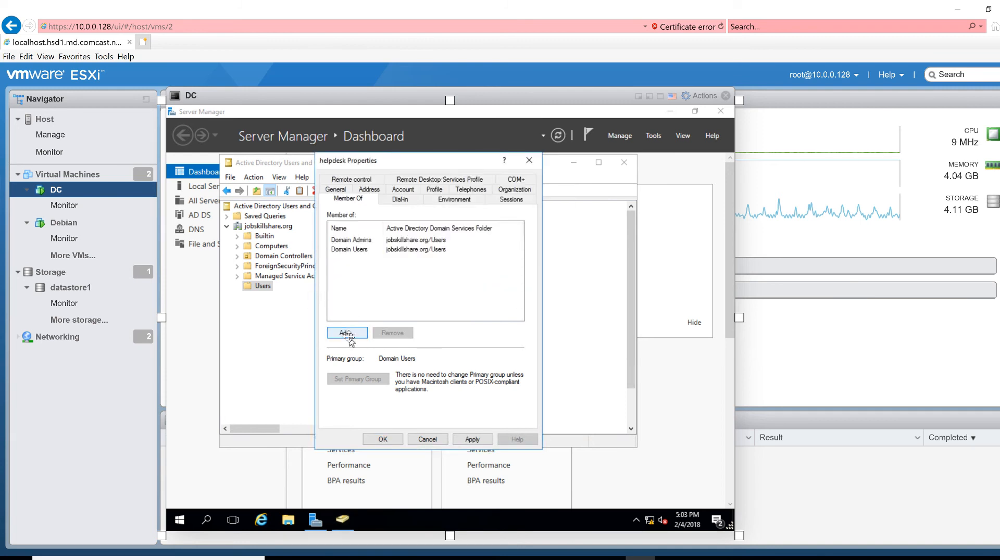
{"action": "type", "text": "enter"}
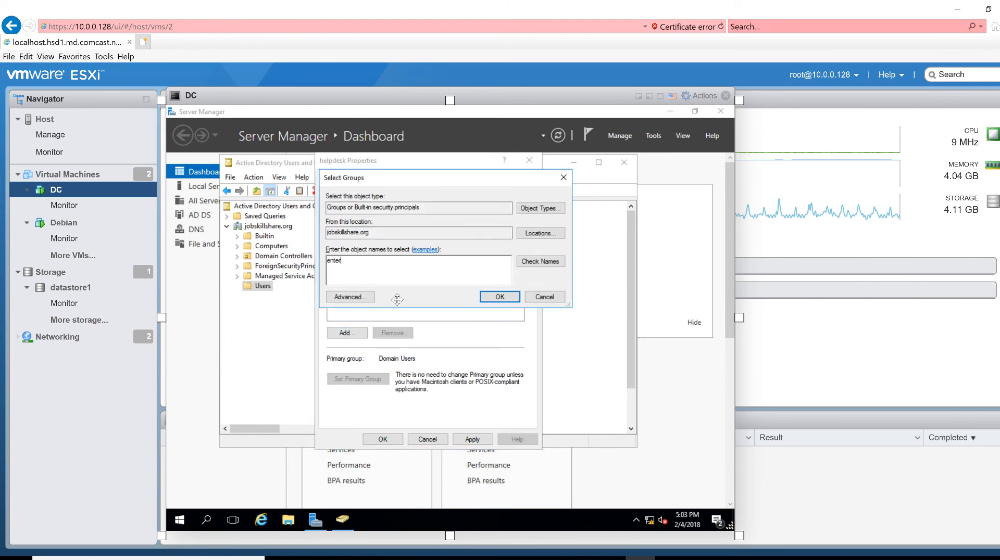
{"action": "key", "text": "Return"}
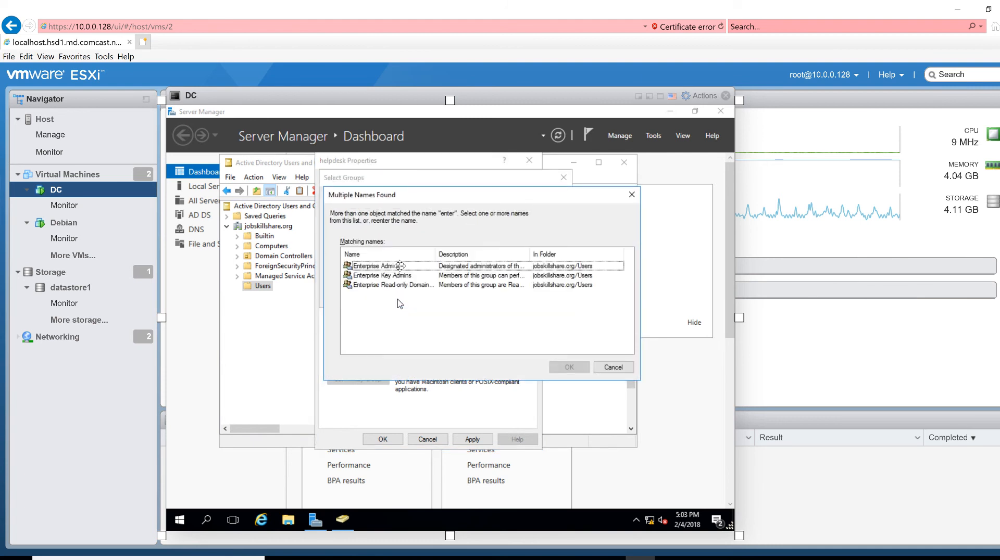
{"action": "double_click", "coordinate": [395, 268]}
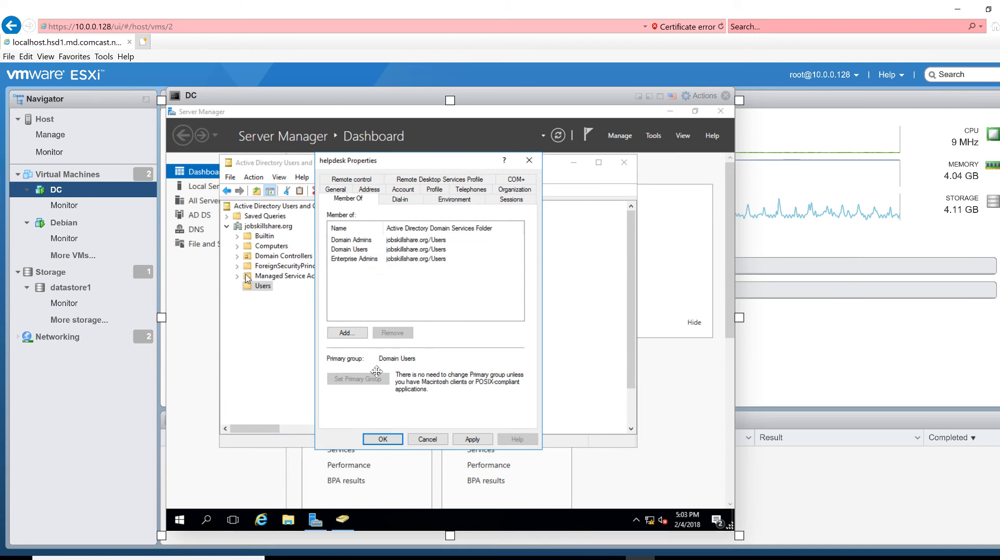
{"action": "left_click", "coordinate": [471, 439]}
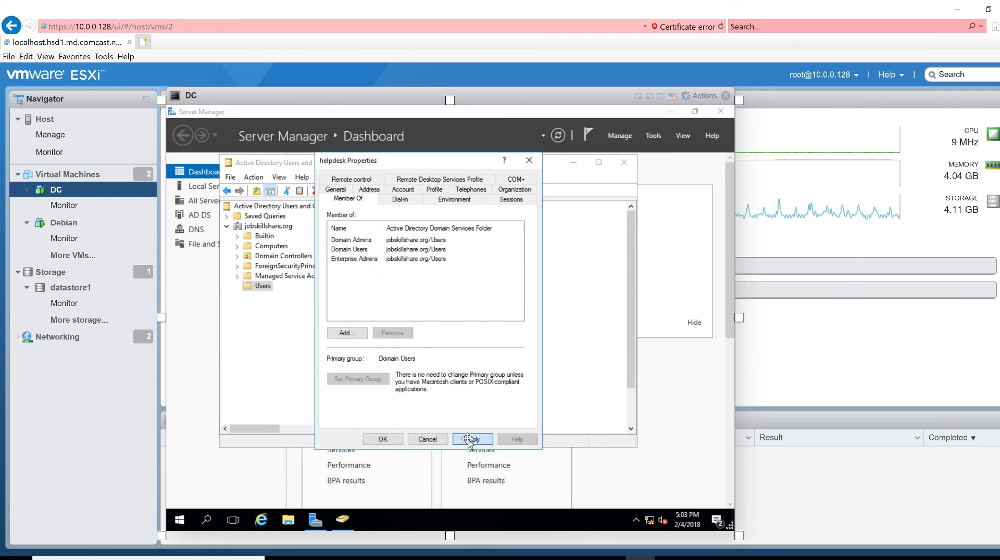
{"action": "left_click", "coordinate": [390, 441]}
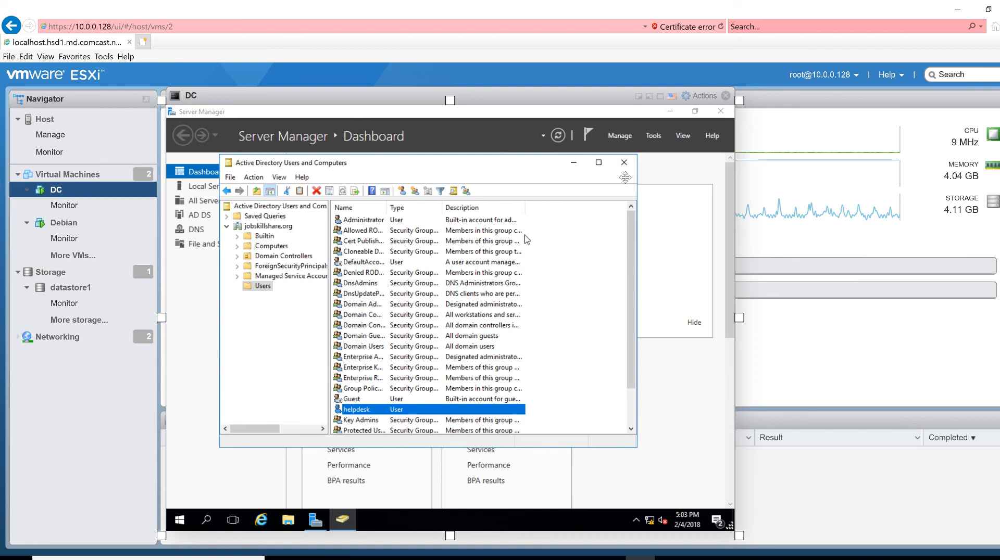
Close Active Directory Users and Computers and open Ethernet0's IPv4 properties from Network and Sharing Center
{"action": "left_click", "coordinate": [622, 163]}
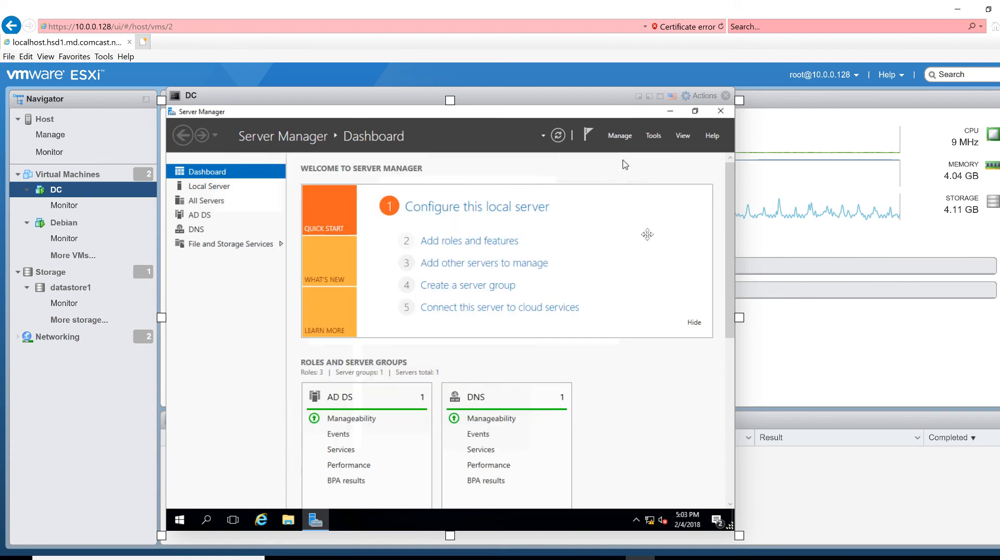
{"action": "right_click", "coordinate": [648, 520]}
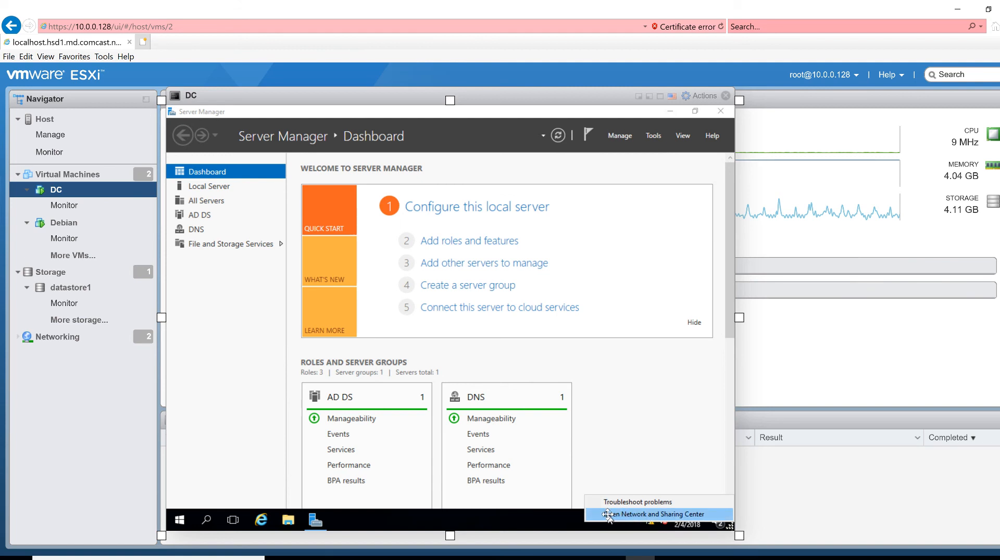
{"action": "left_click", "coordinate": [608, 514]}
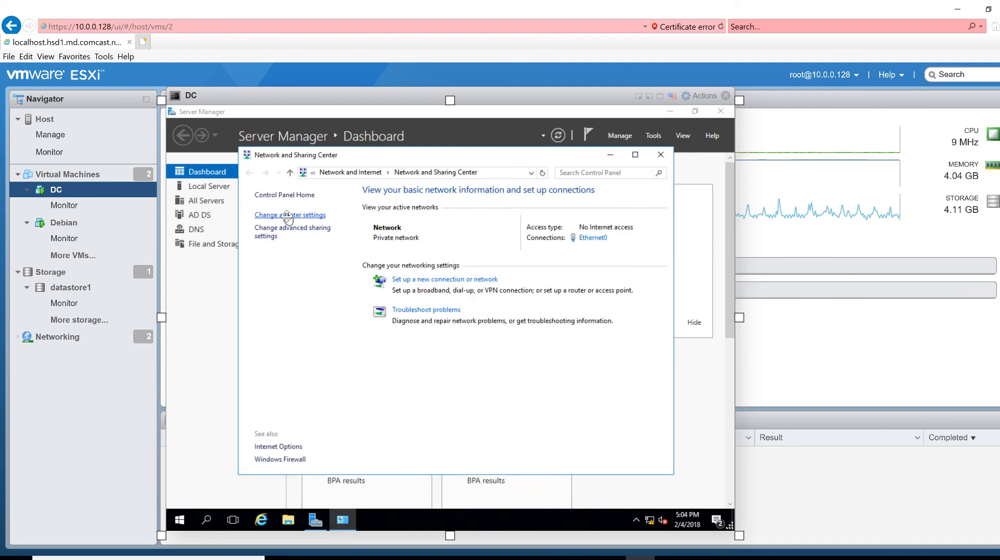
{"action": "left_click", "coordinate": [592, 237]}
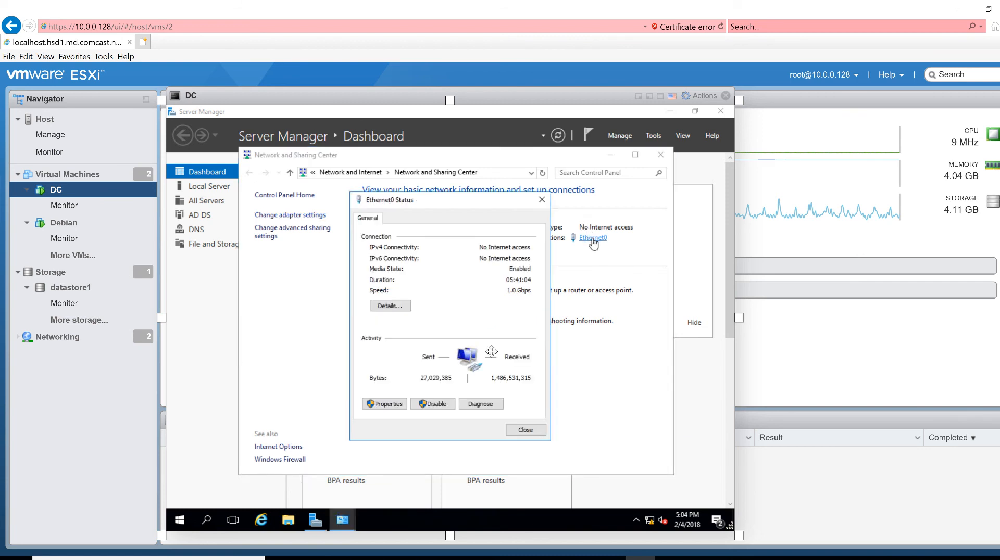
{"action": "left_click", "coordinate": [391, 404]}
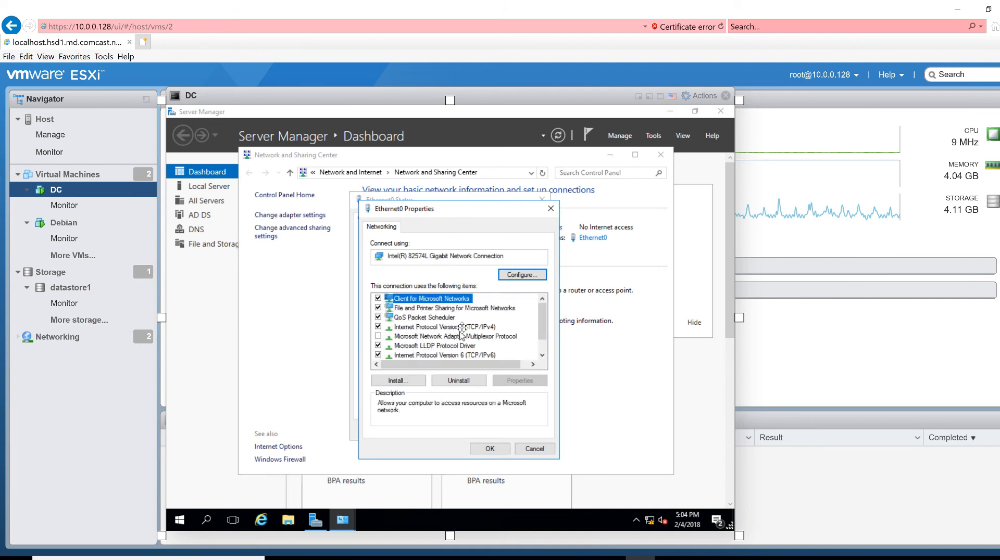
{"action": "left_click", "coordinate": [457, 327]}
{"action": "left_click", "coordinate": [512, 382]}
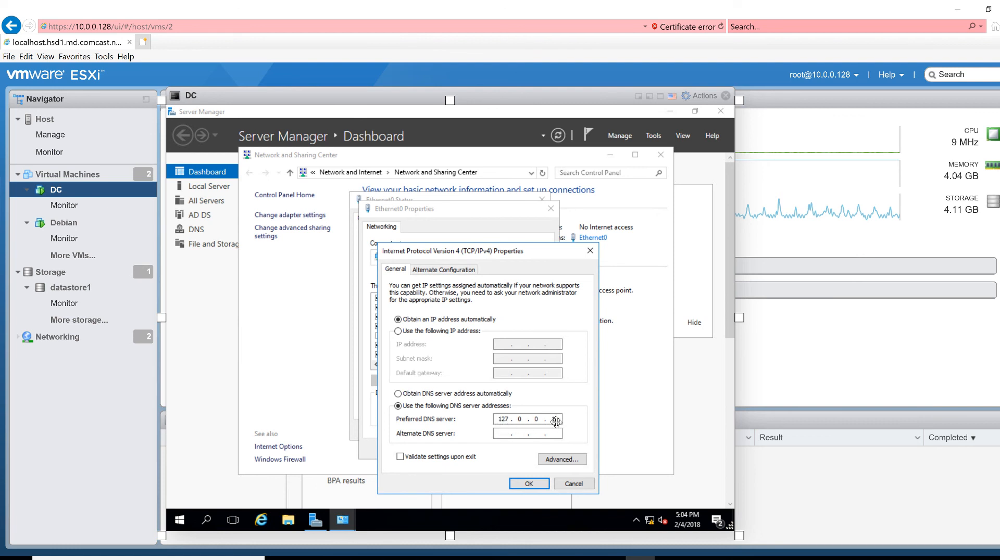
Enter 8.8.8.8 as the alternate DNS server, keeping 127.0.0.1 as preferred
{"action": "left_click", "coordinate": [500, 420]}
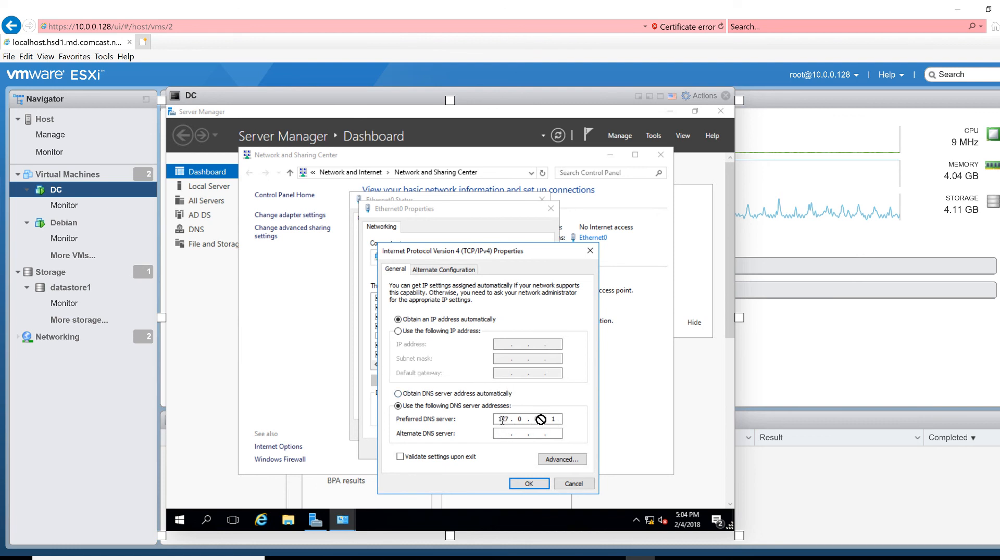
{"action": "left_click", "coordinate": [498, 433]}
{"action": "double_click", "coordinate": [501, 418]}
{"action": "mouse_move", "coordinate": [501, 418]}
{"action": "left_mouse_down"}
{"action": "mouse_move", "coordinate": [554, 416]}
{"action": "mouse_move", "coordinate": [504, 436]}
{"action": "left_mouse_up"}
{"action": "type", "text": "8 . 8"}
{"action": "type", "text": "8"}
{"action": "key", "text": "BackSpace"}
{"action": "type", "text": ".8.8.8"}
Save the IPv4 DNS settings, then close the Ethernet0 windows, Network and Sharing Center and Server Manager
{"action": "left_click", "coordinate": [528, 483]}
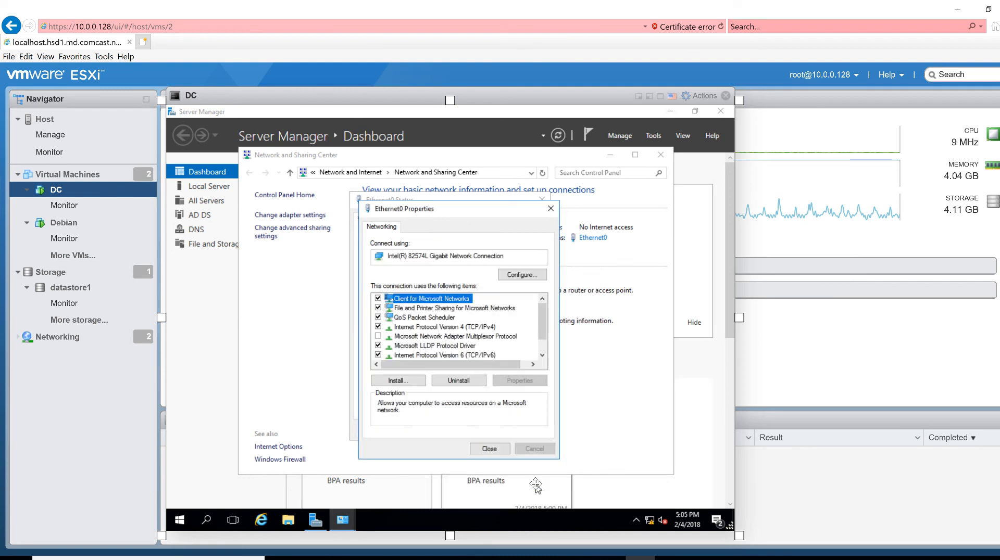
{"action": "left_click", "coordinate": [501, 450]}
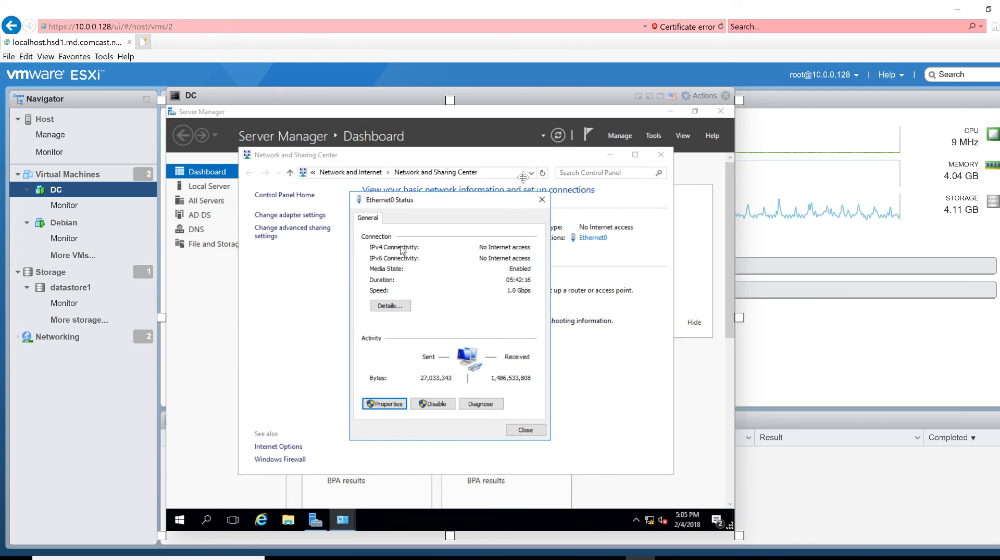
{"action": "left_click", "coordinate": [543, 200]}
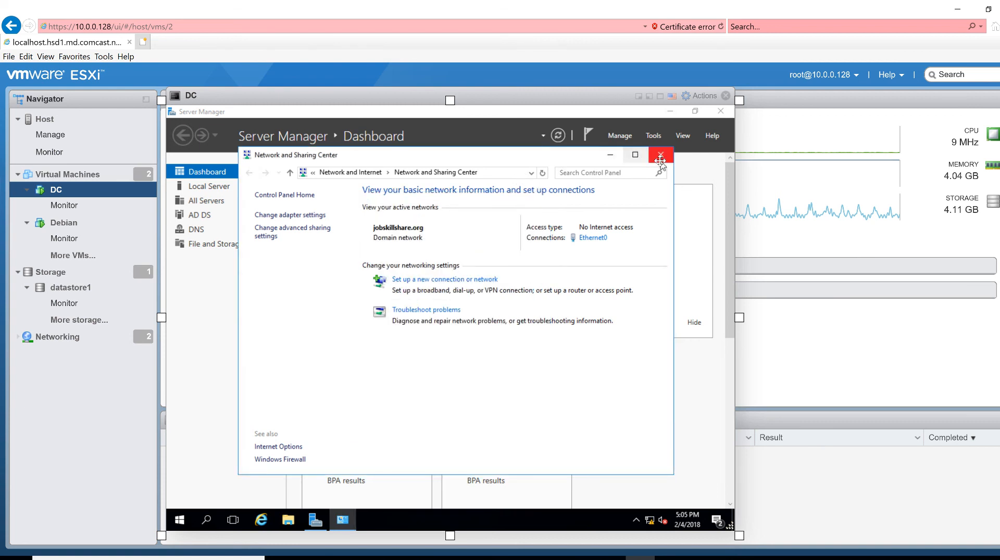
{"action": "left_click", "coordinate": [661, 154]}
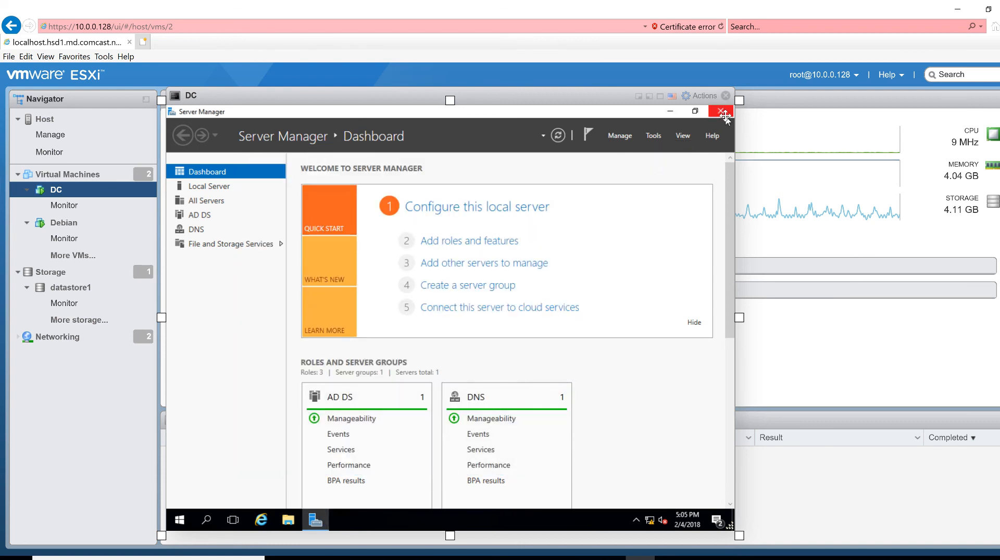
{"action": "left_click", "coordinate": [720, 112]}
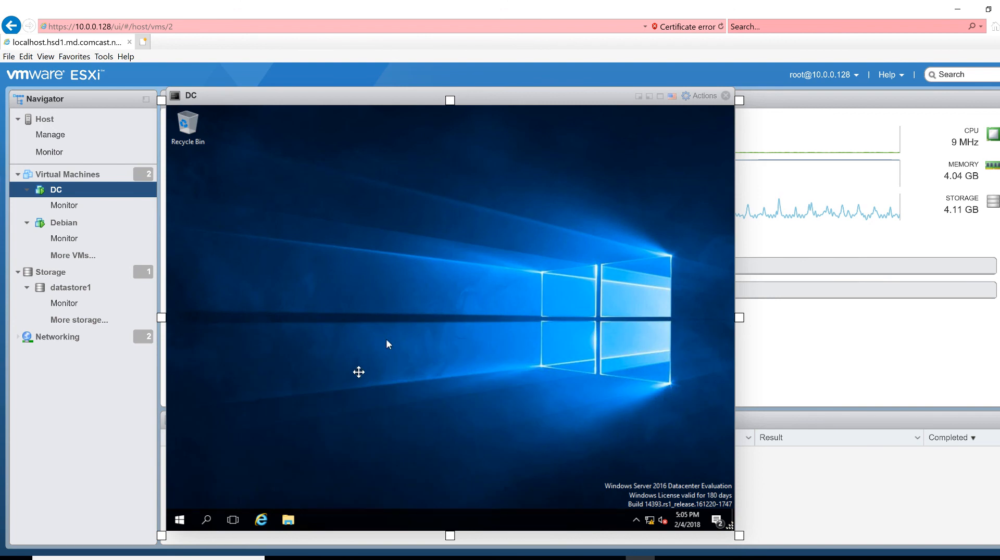